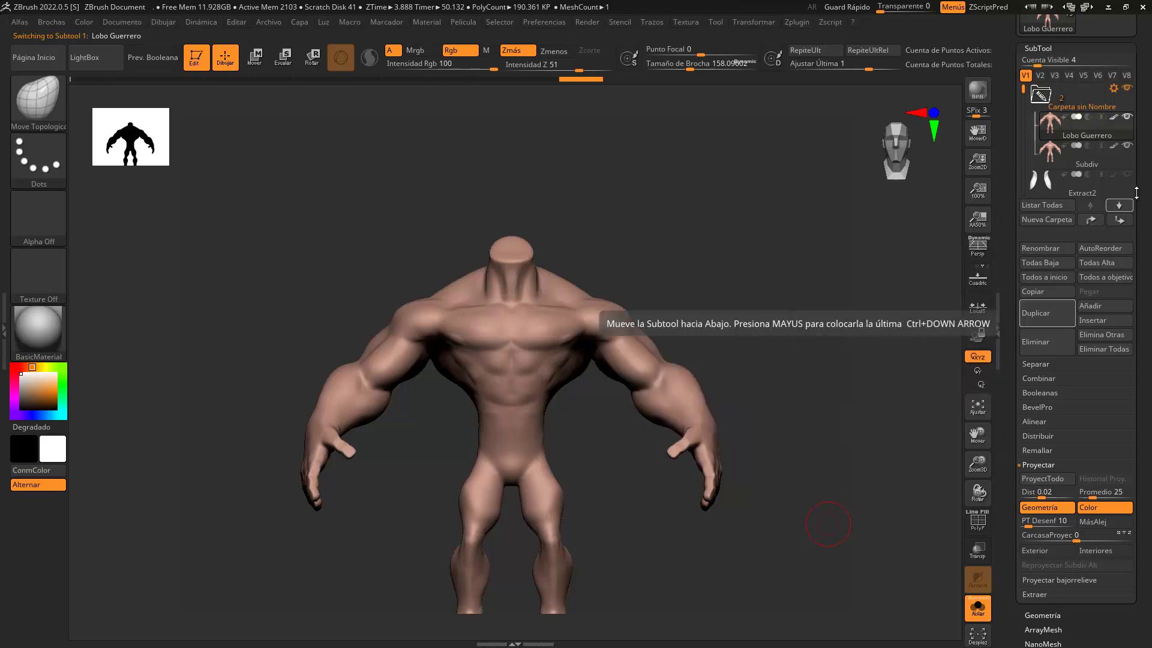
Step: Turn on PolyF to show the Lobo Guerrero polygroups and wireframe, inspect the torso, and frame the model
left_click(978, 523)
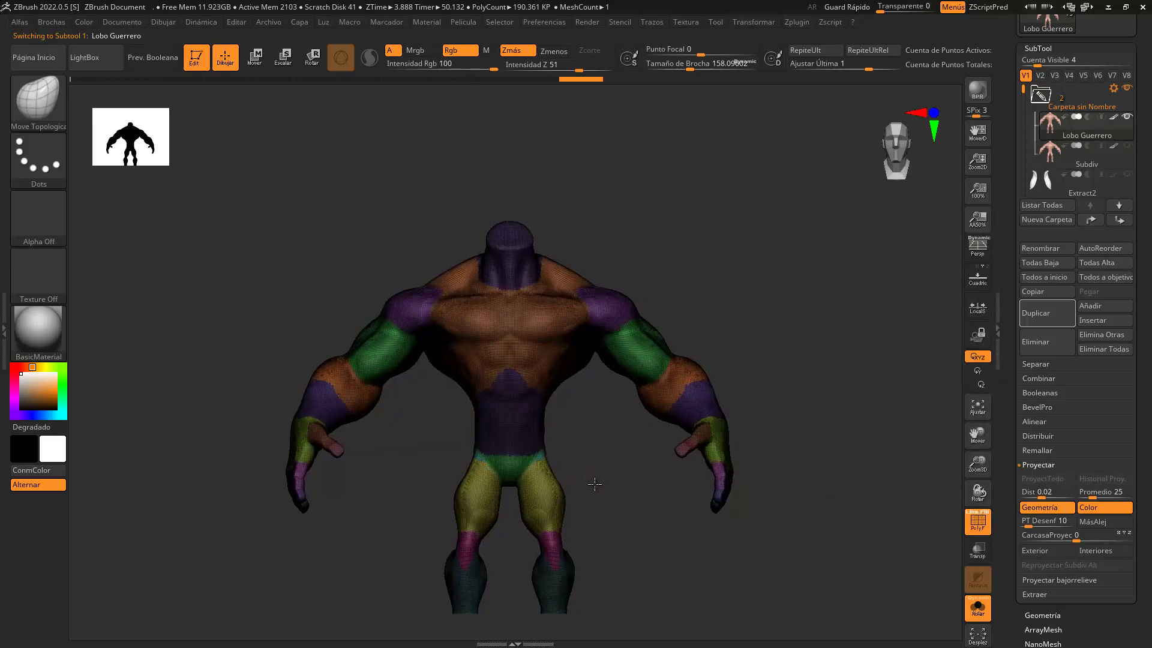
right_click_drag(594, 484, 538, 364, "ctrl")
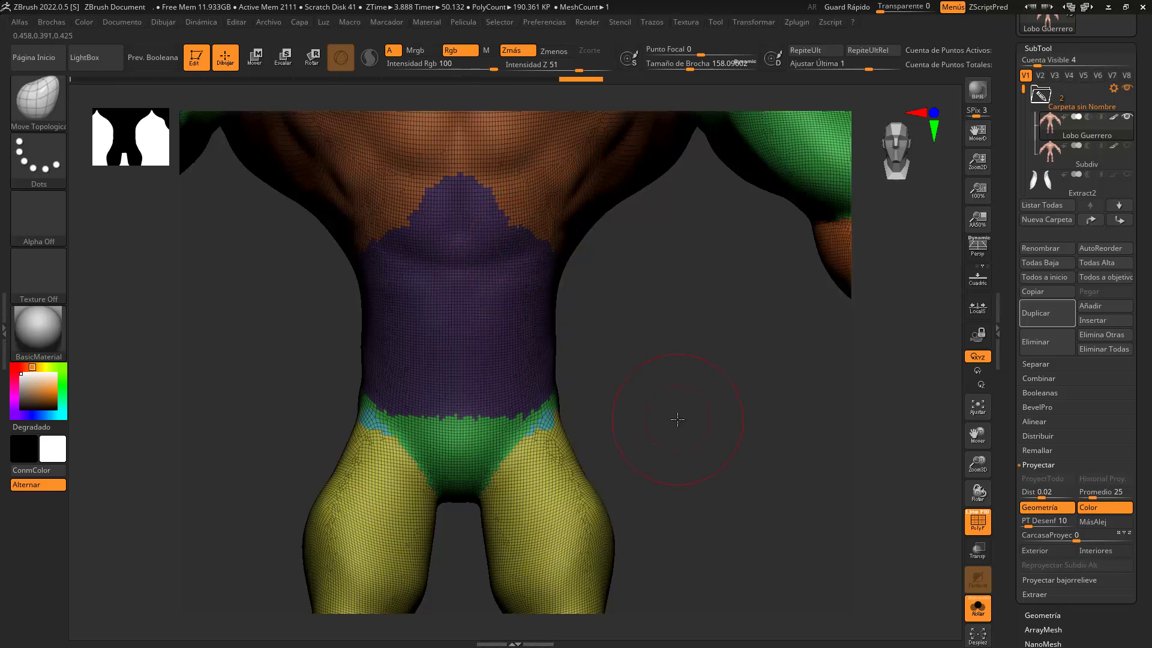
key("f")
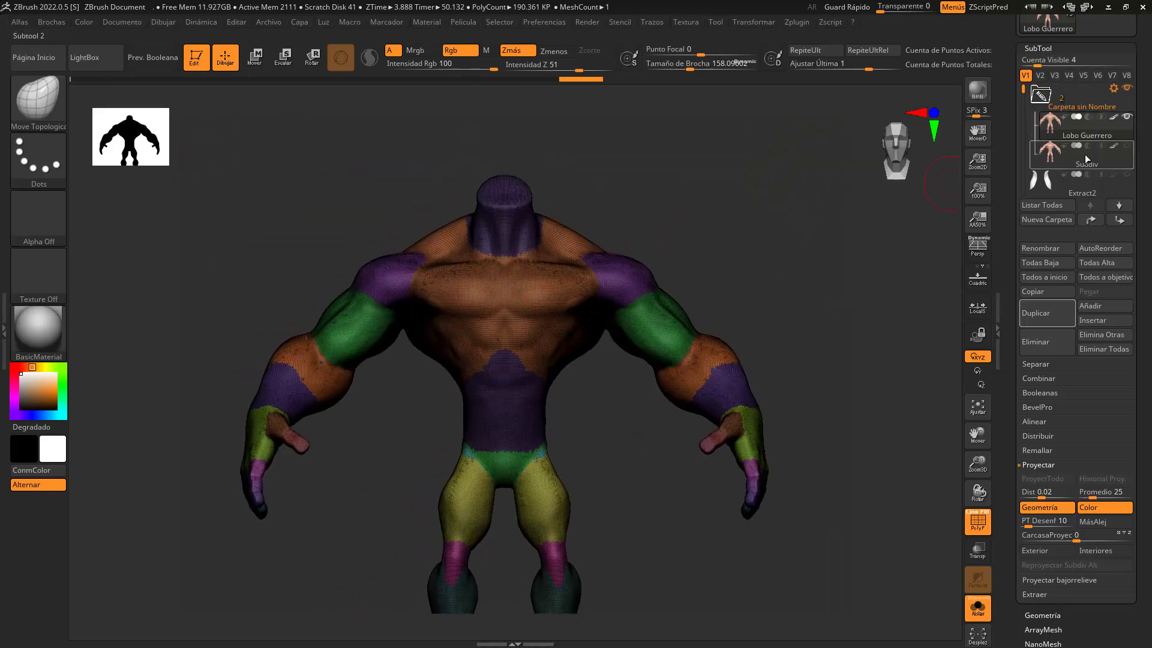
Step: Make the Subdiv subtool active and orbit to inspect its shoulders and upper chest
left_click(1119, 152)
mouse_move(1080, 124)
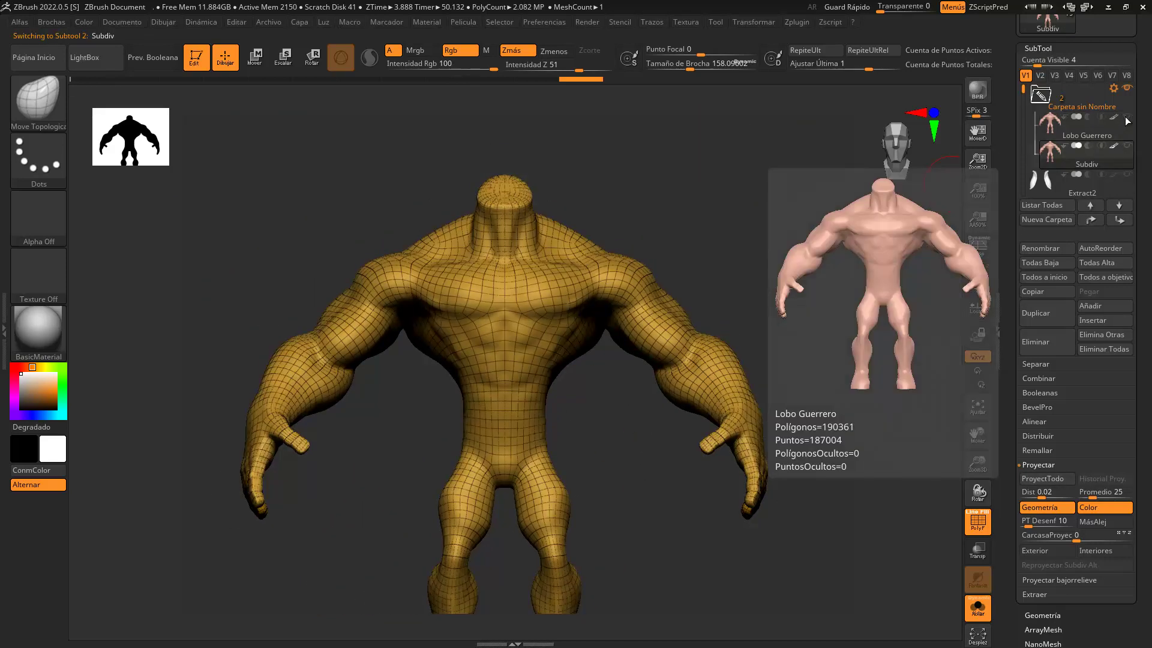
scroll(552, 198, "up", 3)
left_click_drag(641, 334, 654, 300)
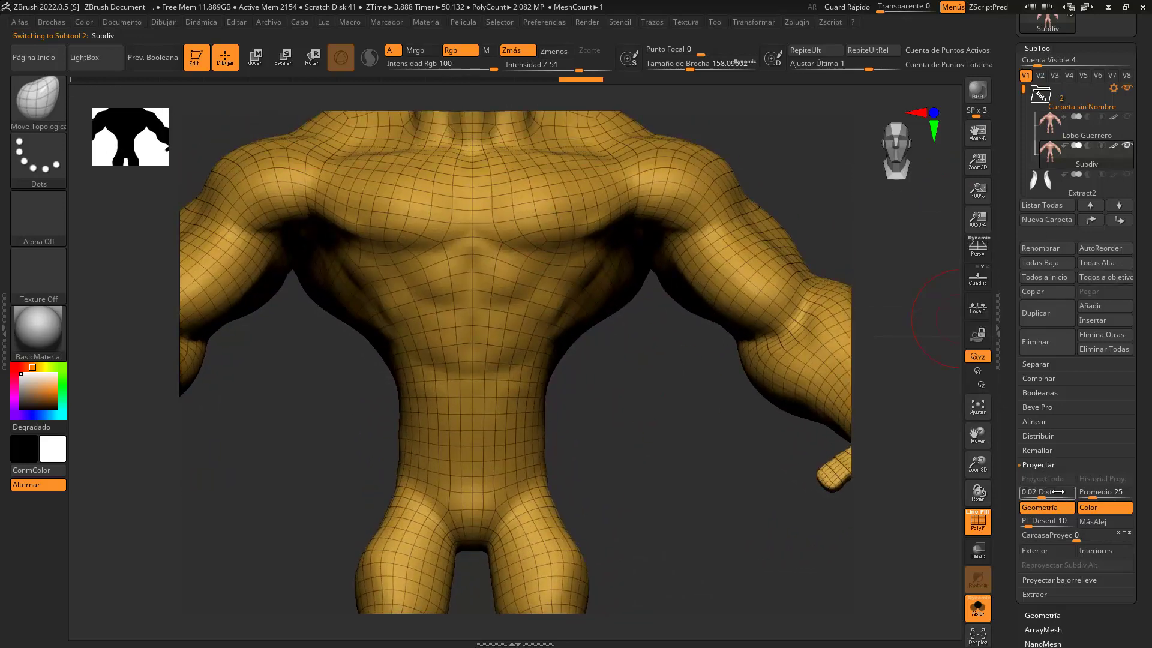
Step: Minimize ZBrush, pause the 'Suavizado de personaje 3' reference video at 8:55, and return to ZBrush
left_click(1108, 7)
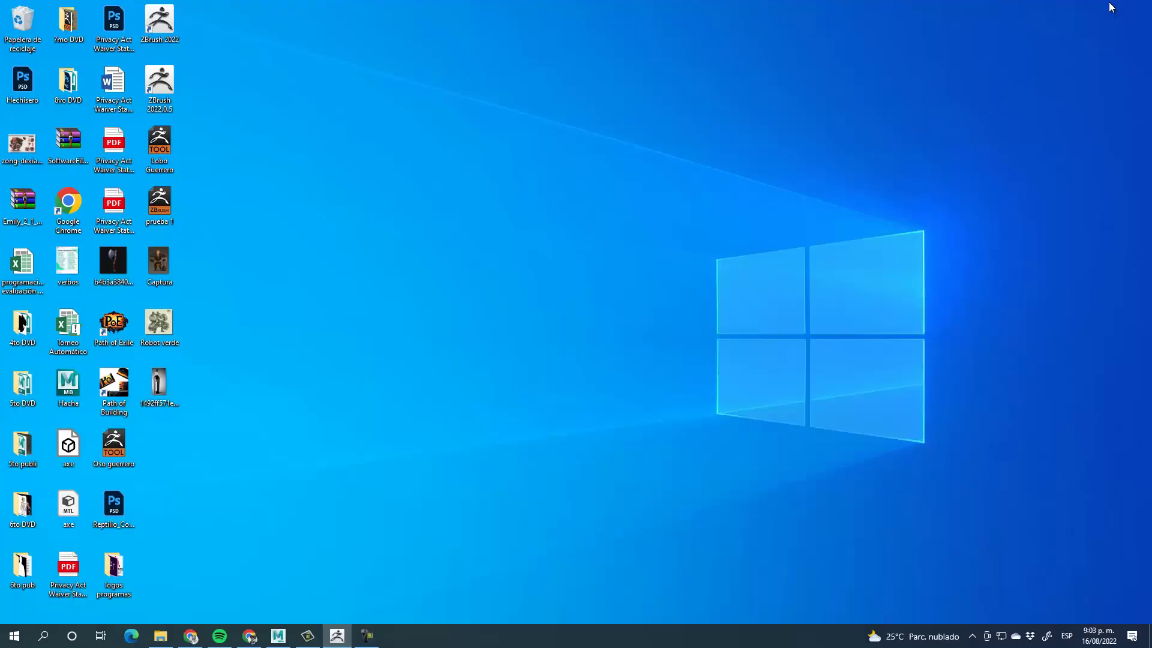
left_click(240, 640)
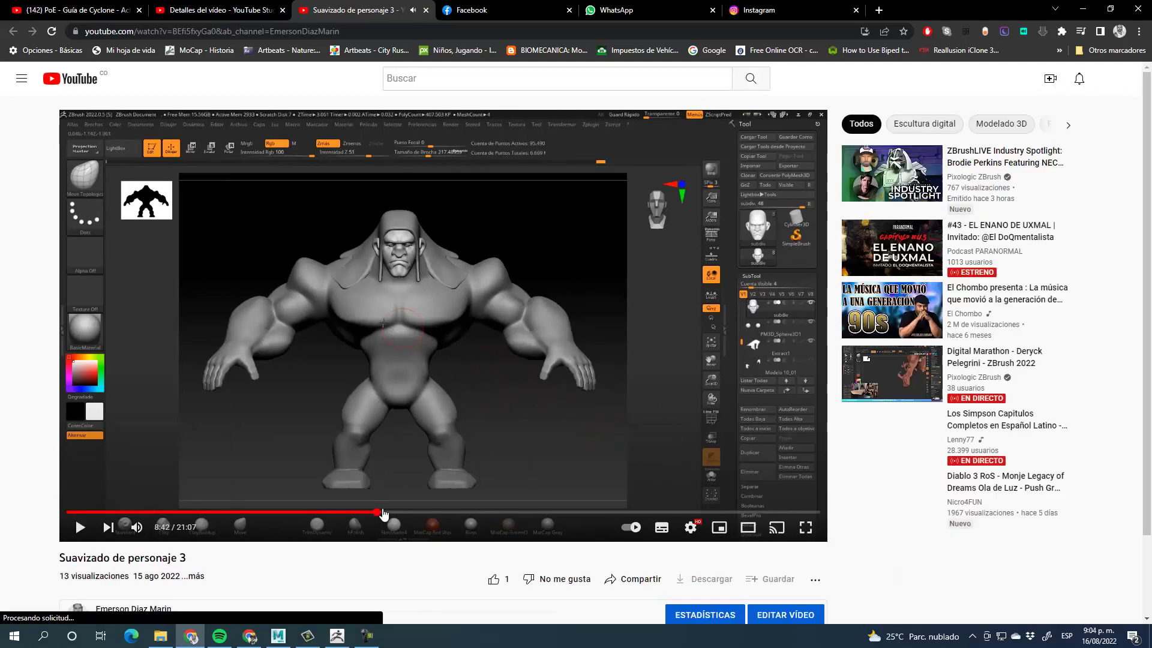
left_click(393, 369)
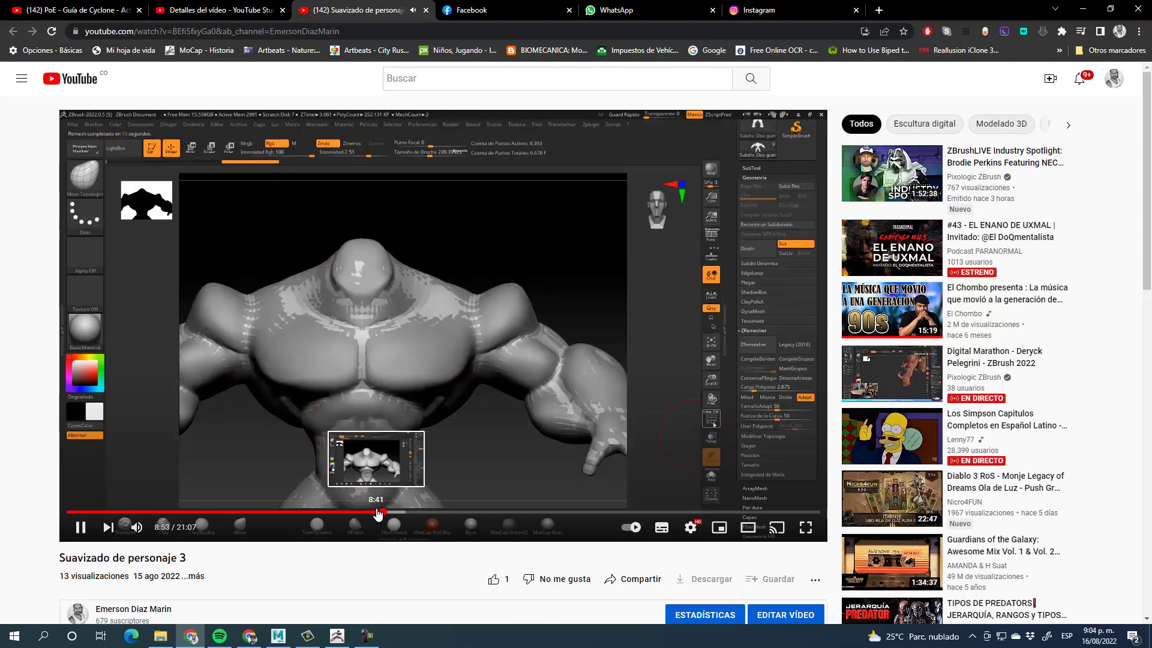
left_click(445, 322)
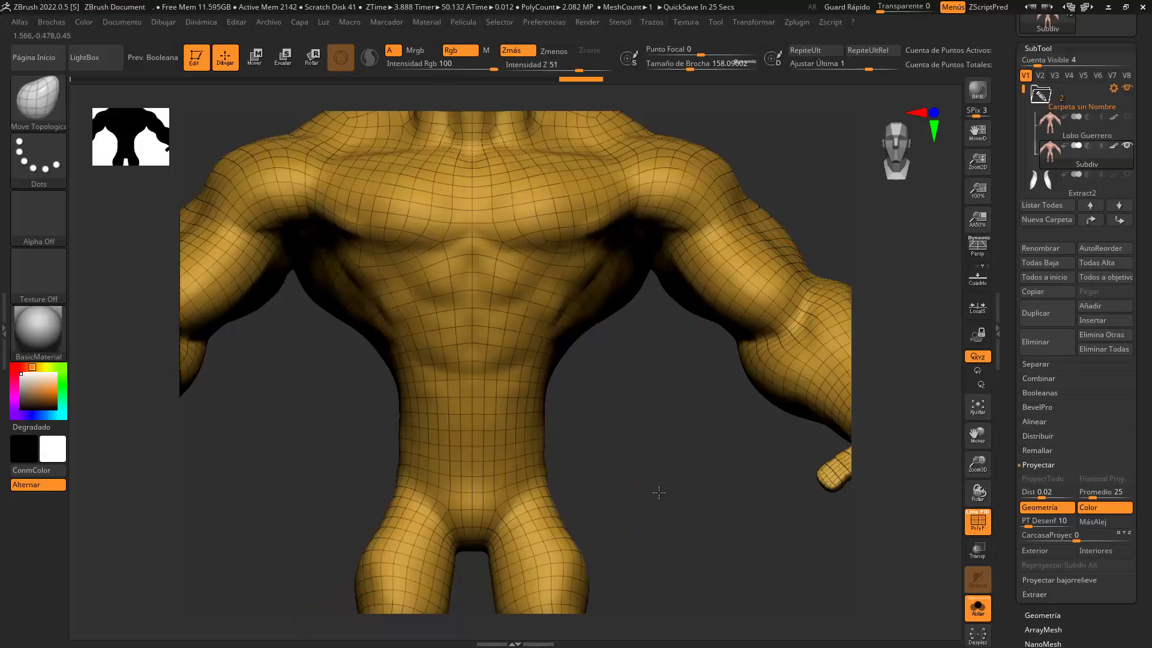
left_click_drag(658, 493, 607, 422, "alt")
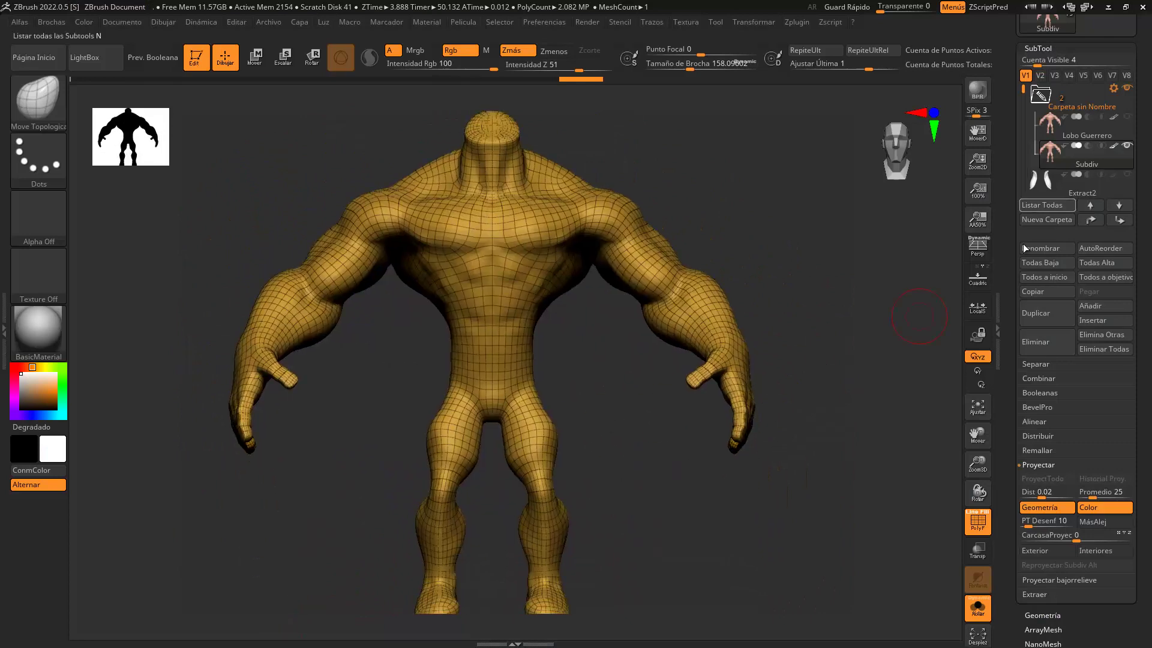
Step: Hide the wireframe, show the Geometry settings, and ready the Smooth brush at size 305
left_click(977, 521)
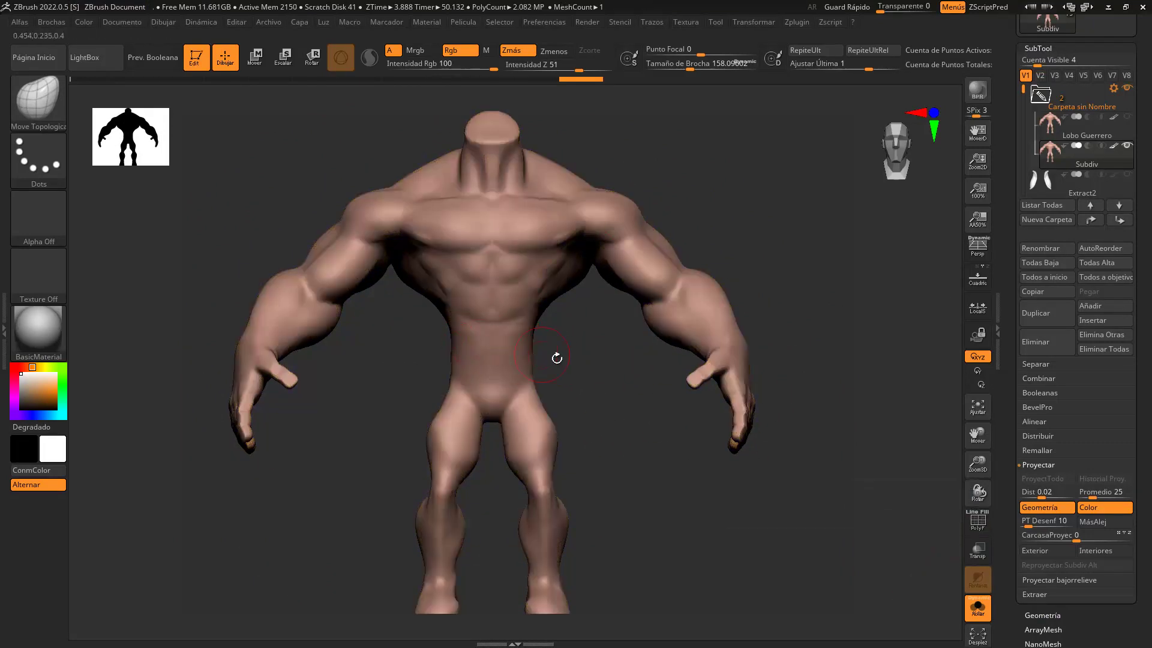
left_click(1071, 48)
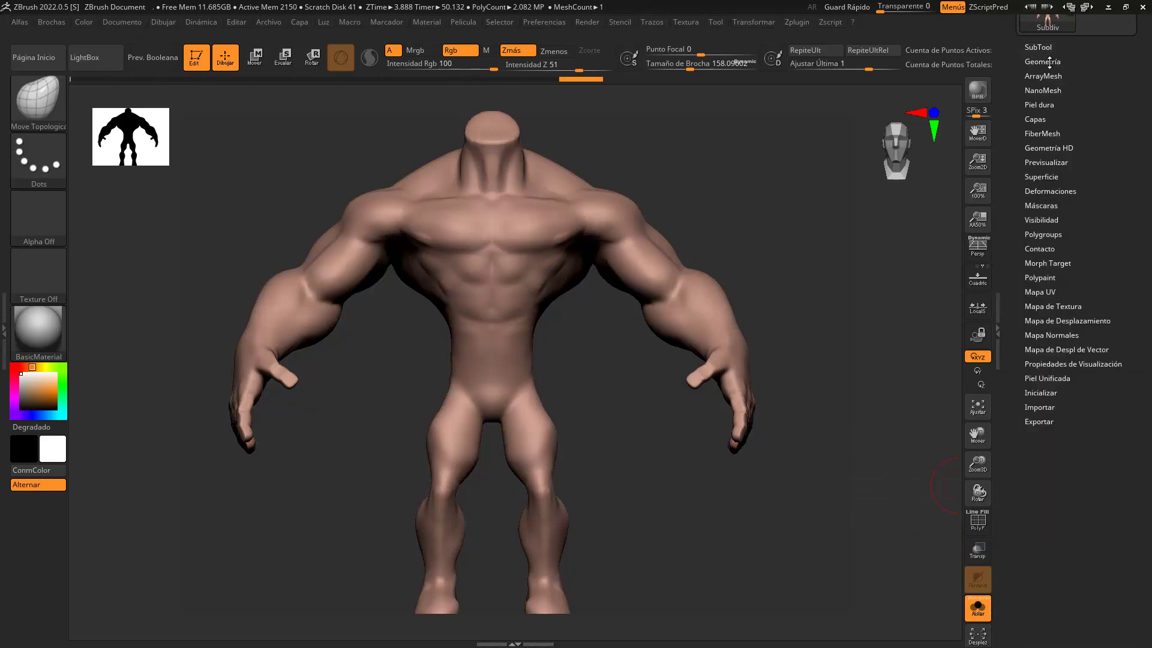
left_click(1050, 61)
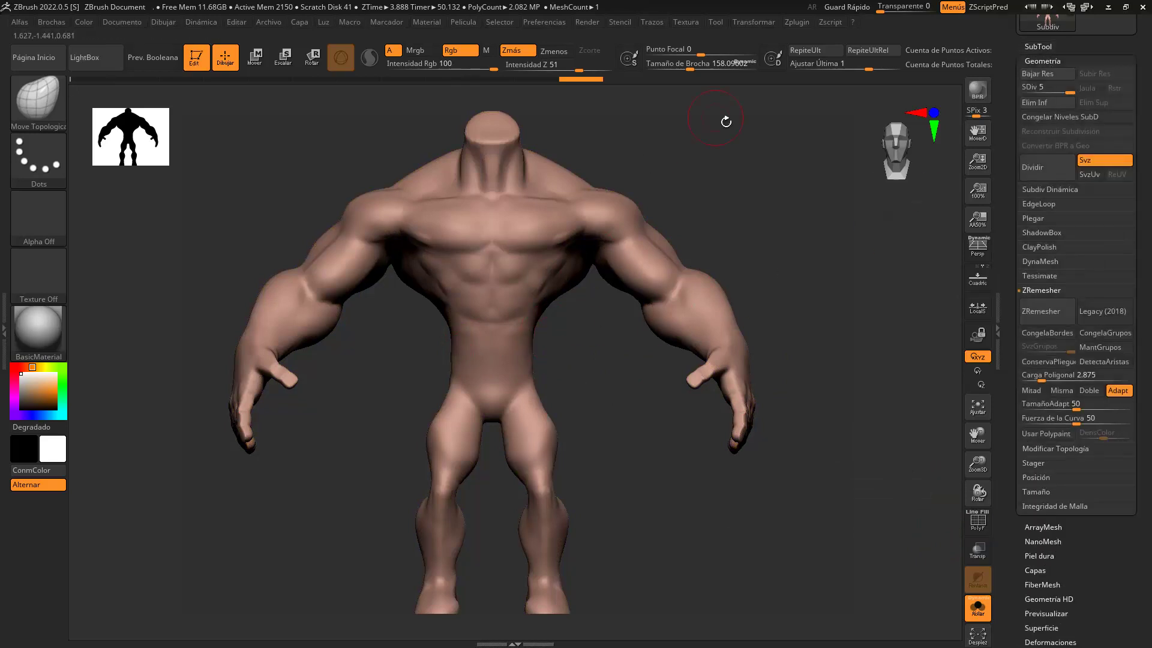
left_click_drag(677, 71, 692, 70)
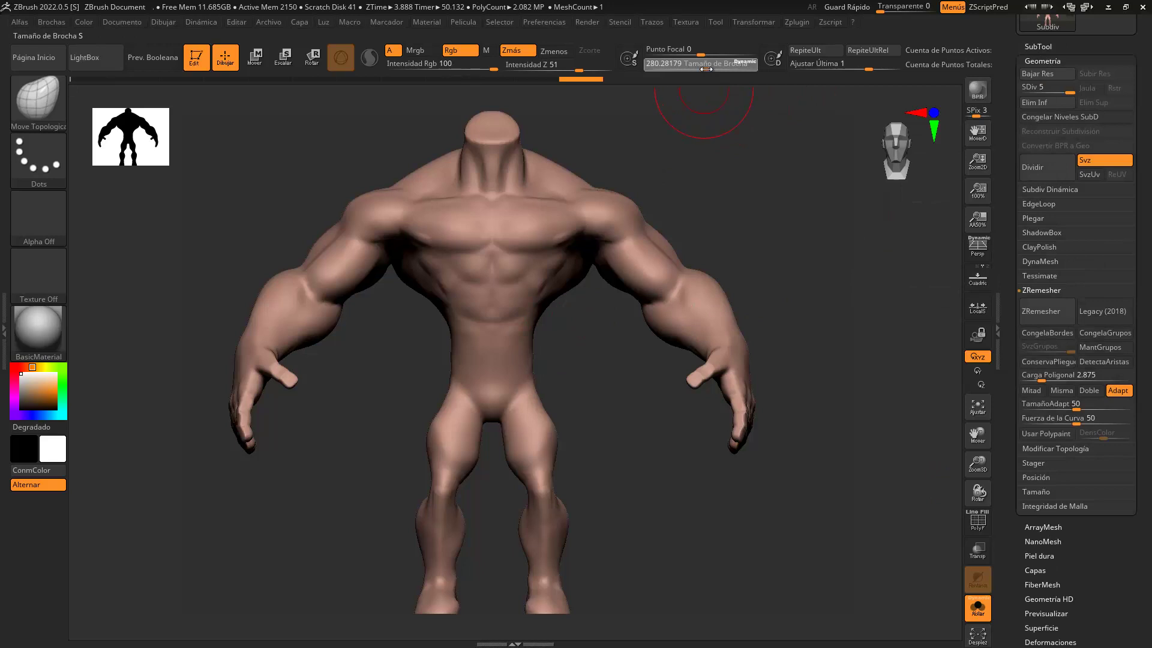
key("shift")
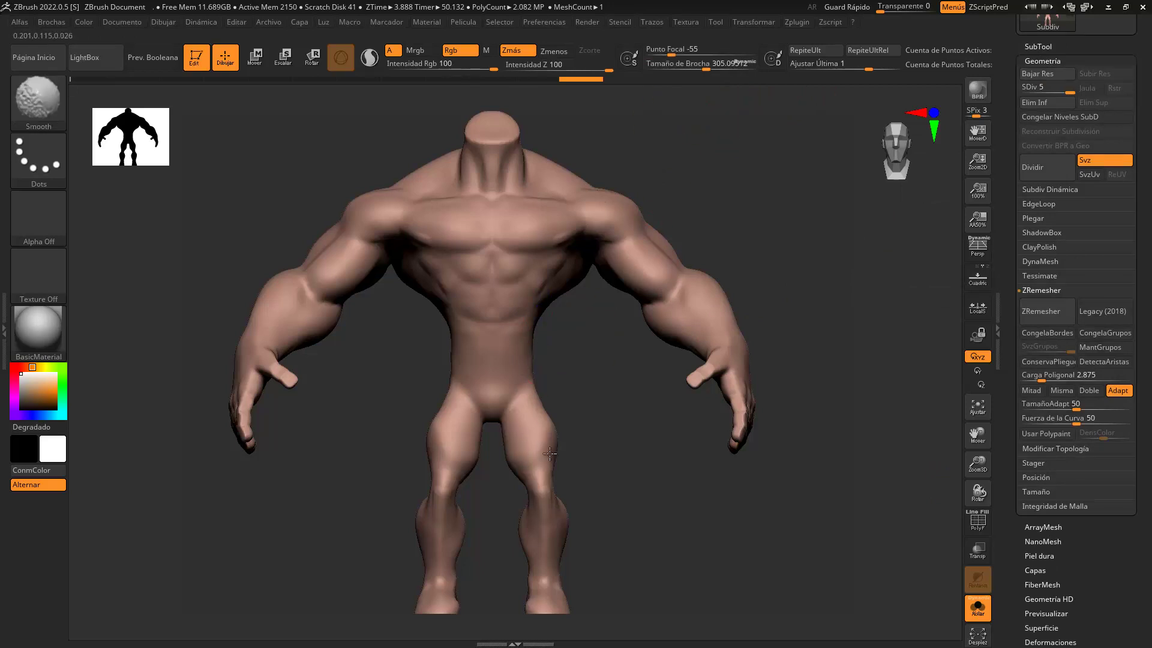
Step: Lower the brush size to about 239 and smooth the back of both calves
mouse_move(663, 429)
left_mouse_down()
mouse_move(690, 333)
mouse_move(713, 314)
mouse_move(759, 354)
left_mouse_up()
left_click_drag(710, 68, 699, 68)
key("shift")
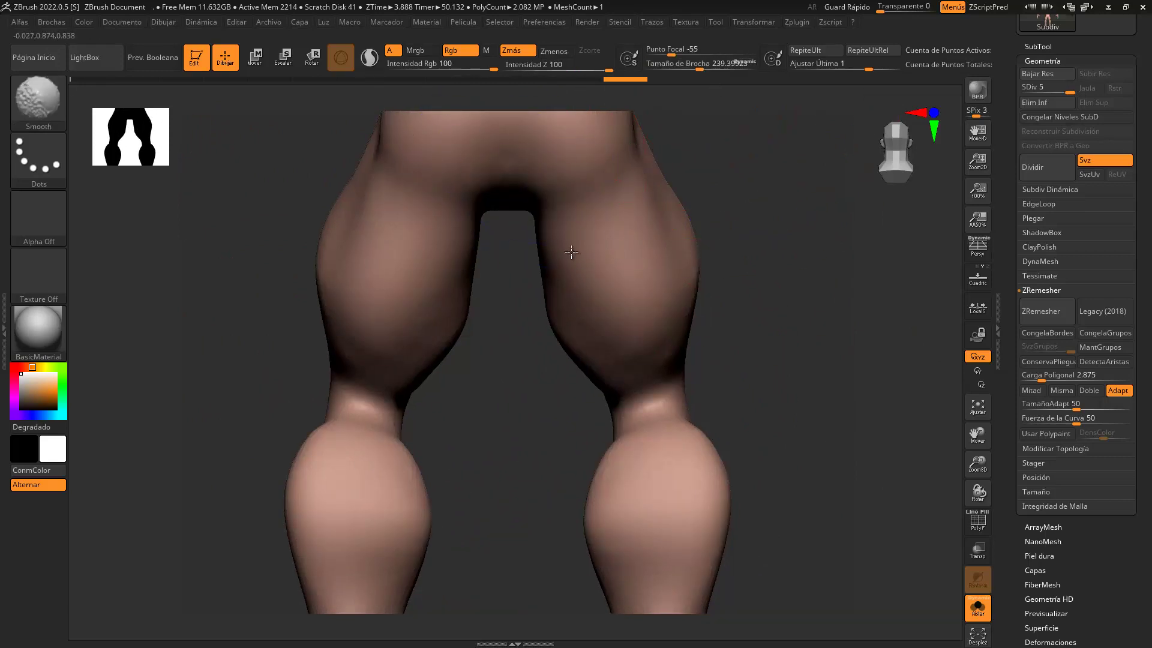
left_click_drag(789, 514, 710, 332, "alt")
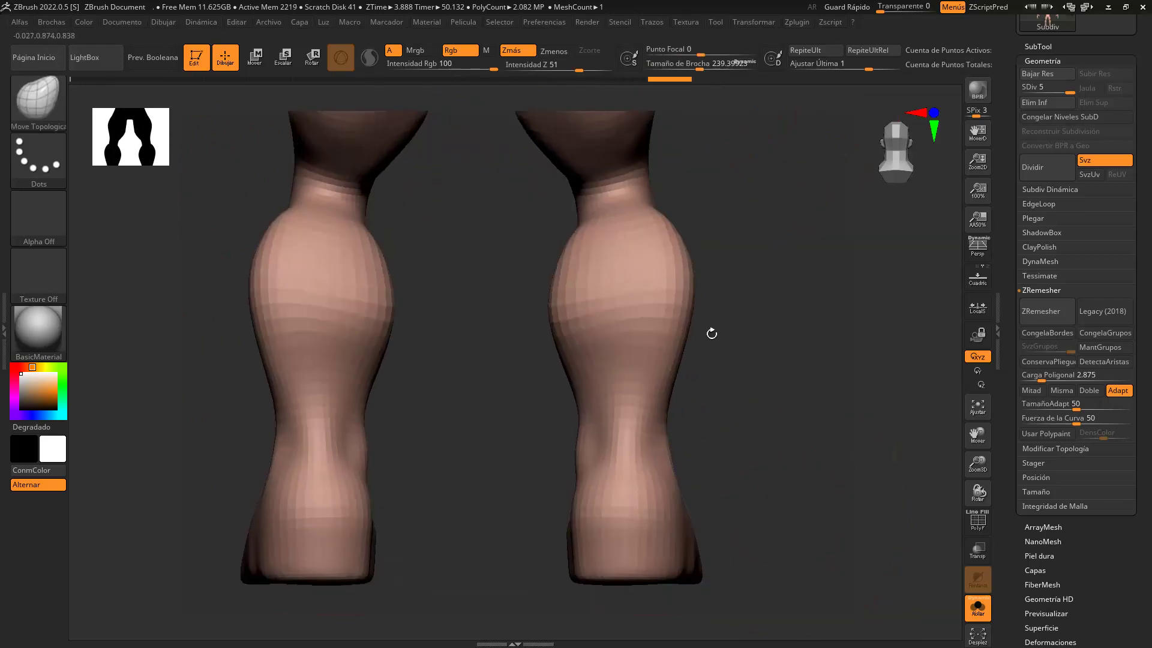
mouse_move(750, 380)
left_mouse_down("shift")
mouse_move(664, 381)
mouse_move(643, 454)
left_mouse_up("shift")
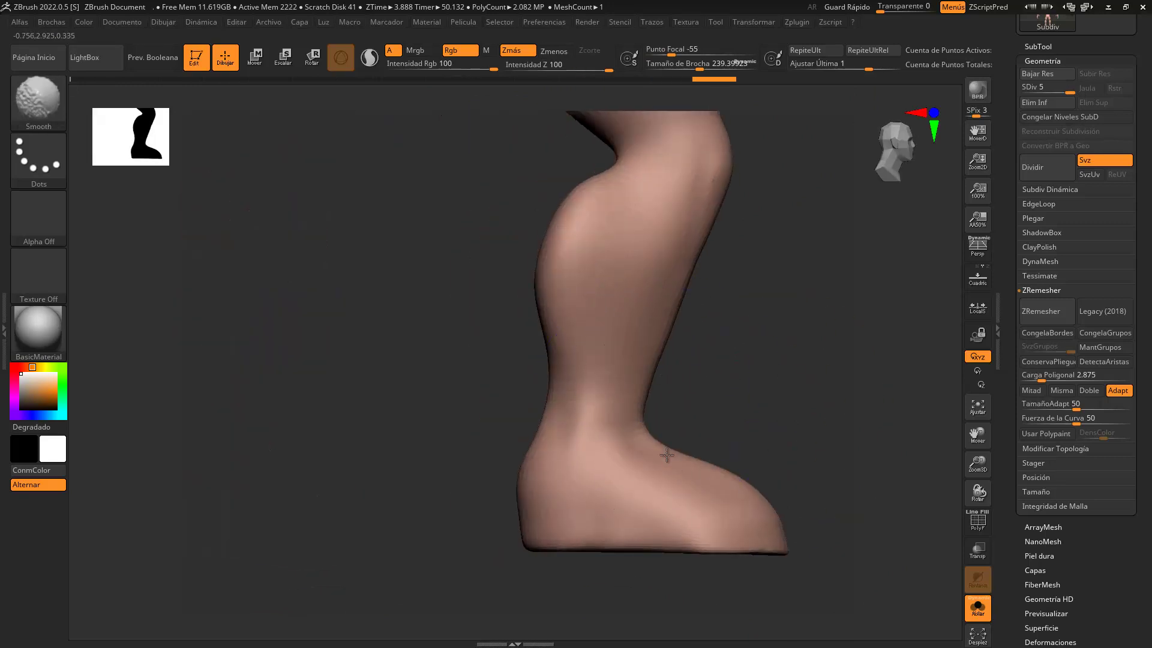
left_click_drag(699, 382, 545, 279, "shift")
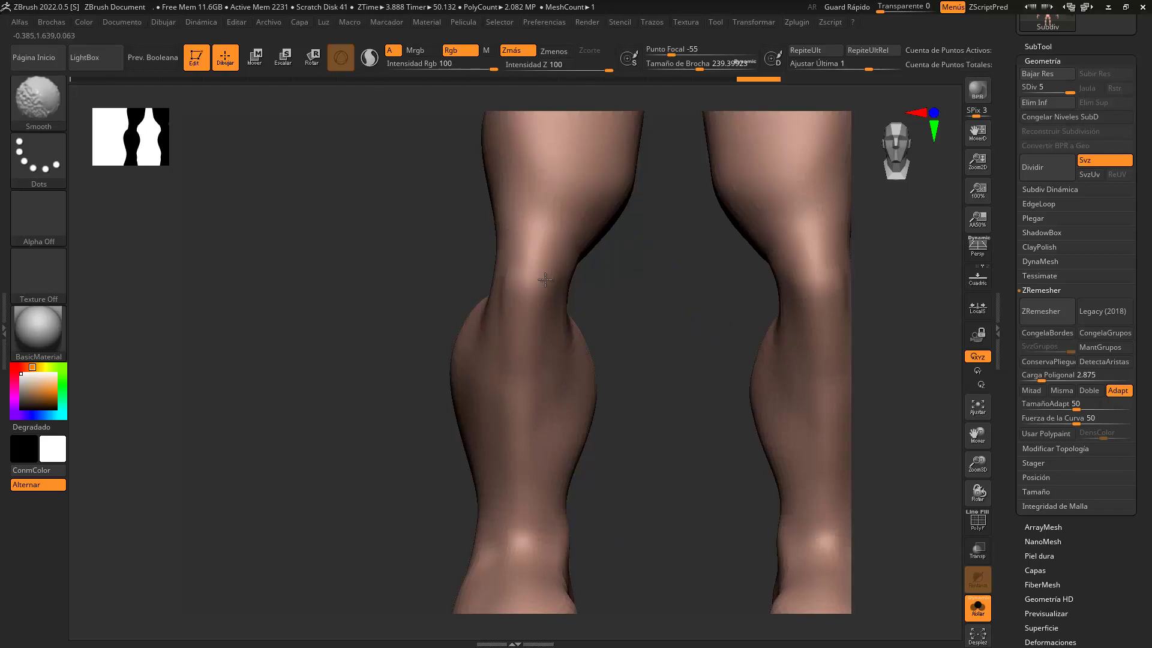
Step: Smooth the ankles, thighs, hips, chest, shoulders and upper arm of the Subdiv body
left_click_drag(557, 600, 651, 442, "alt")
mouse_move(653, 278)
left_mouse_down("alt")
mouse_move(636, 413)
mouse_move(610, 481)
left_mouse_up("alt")
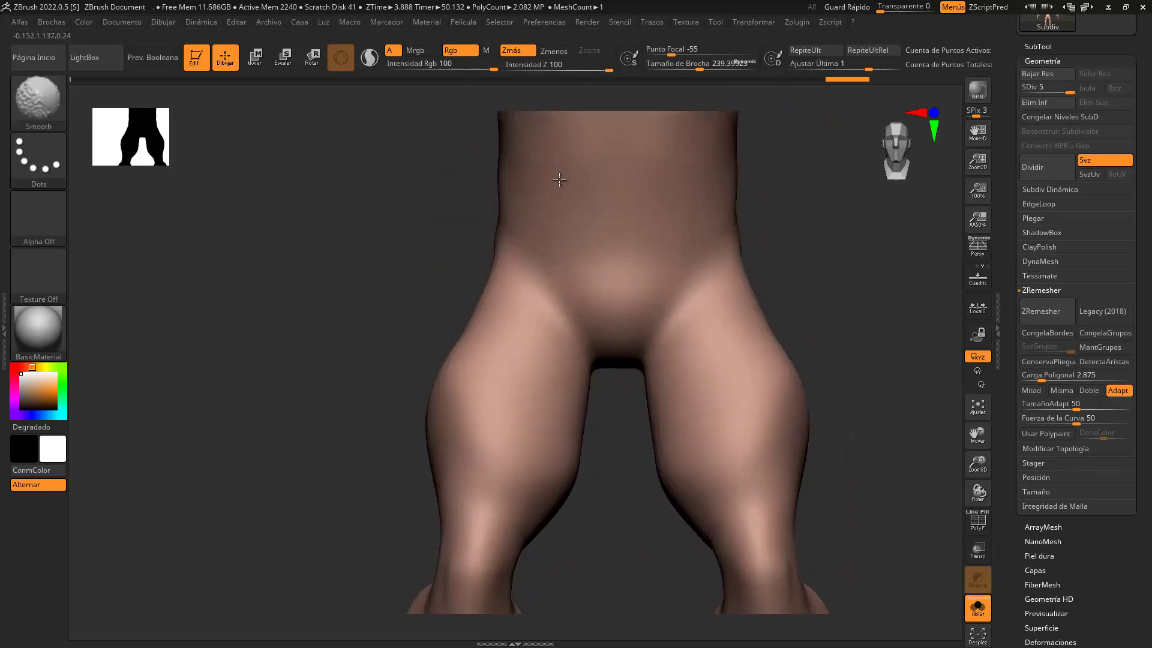
left_click_drag(398, 226, 446, 480, "alt")
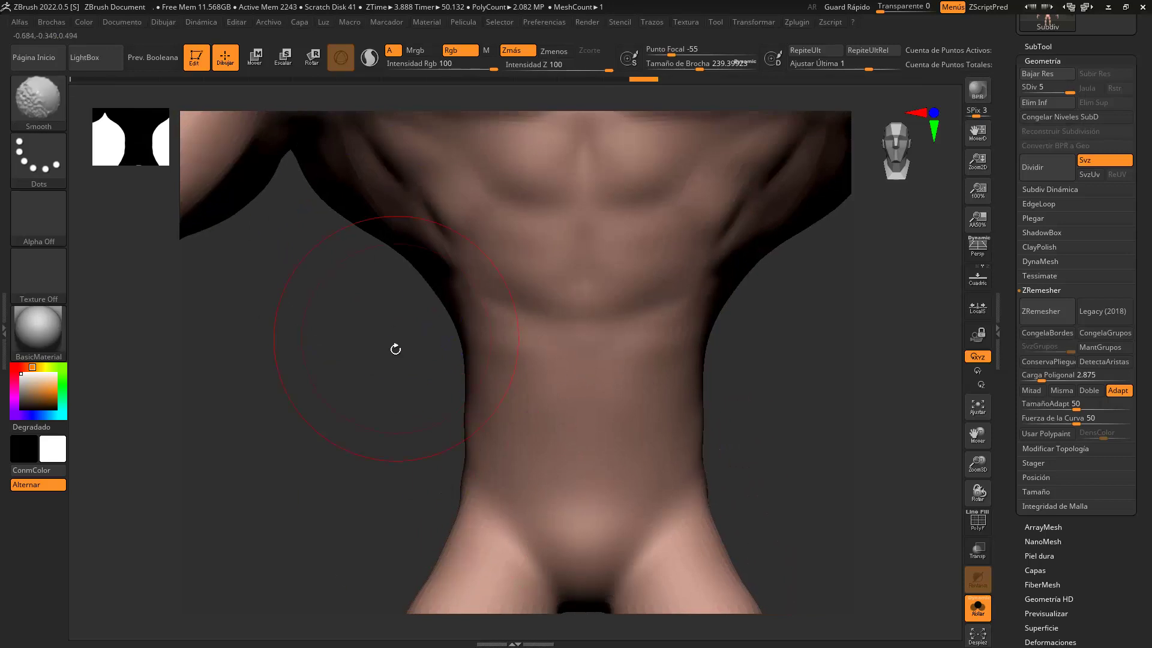
left_click_drag(395, 348, 494, 465, "alt")
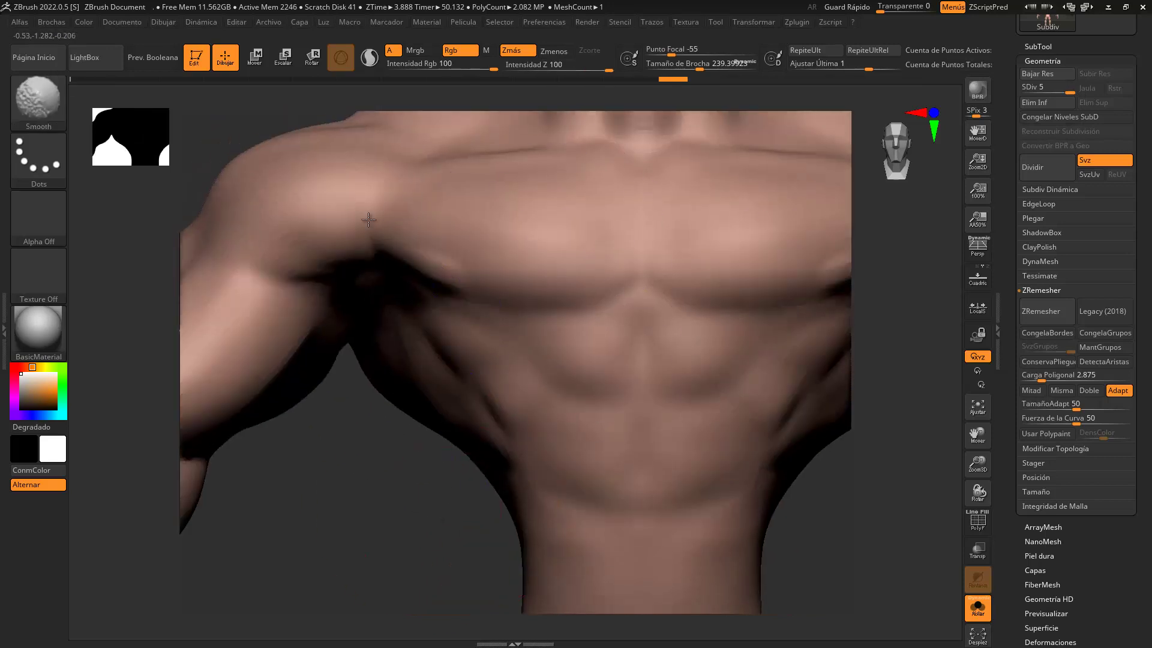
left_click_drag(450, 488, 472, 334)
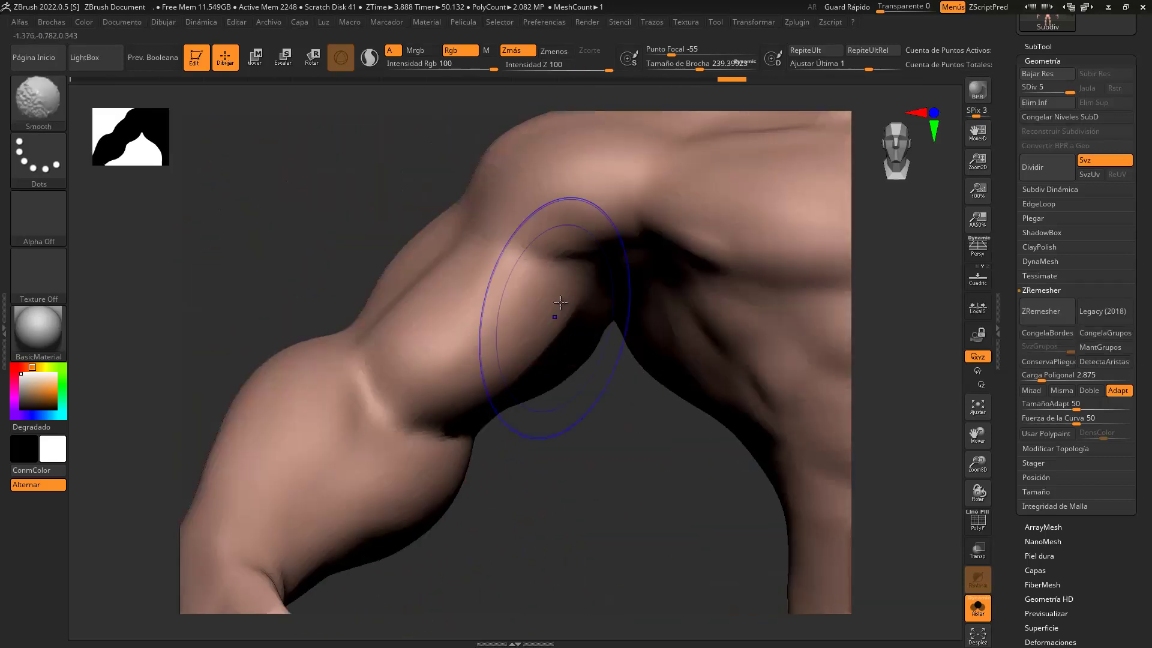
Step: Select the Move Topological brush with BMT and smooth the fingers of the hand
key("b")
key("m")
key("t")
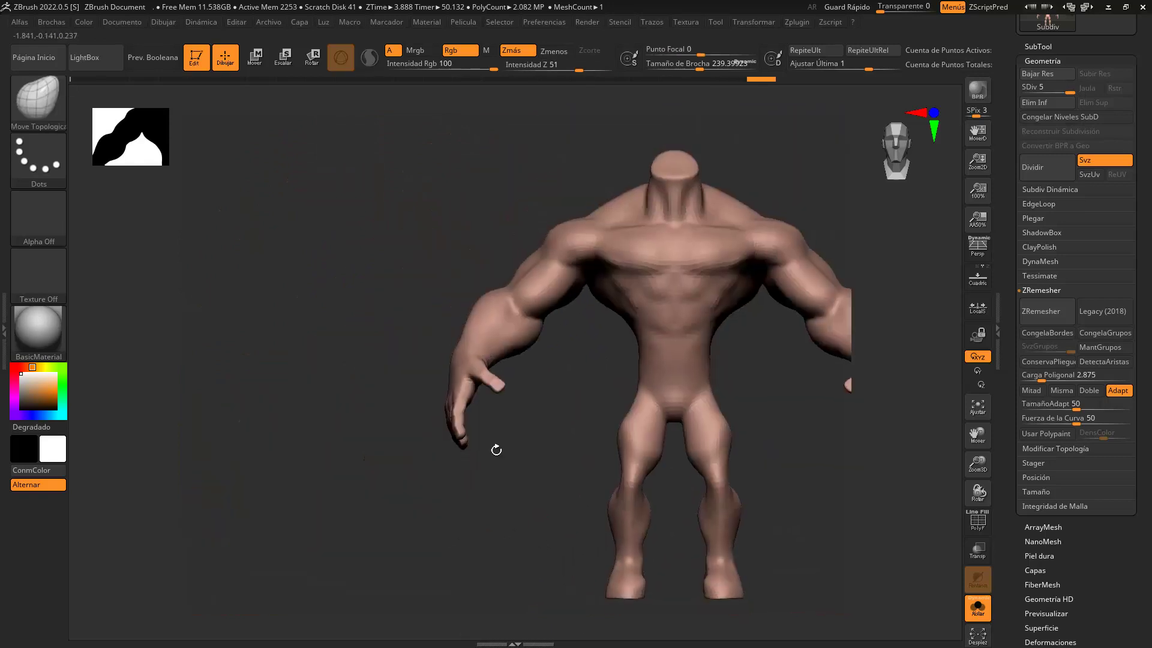
left_click_drag(529, 502, 658, 484)
mouse_move(625, 407)
left_mouse_down("alt")
mouse_move(748, 483)
mouse_move(584, 161)
mouse_move(624, 198)
left_mouse_up("alt")
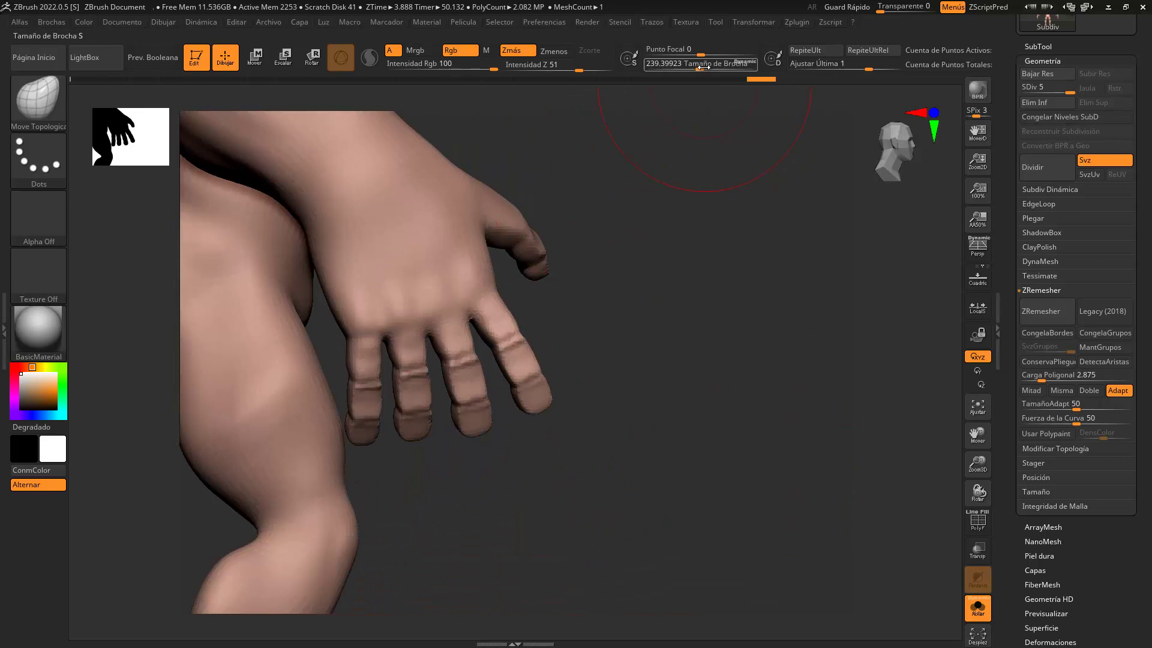
key("shift")
left_click_drag(488, 321, 454, 397)
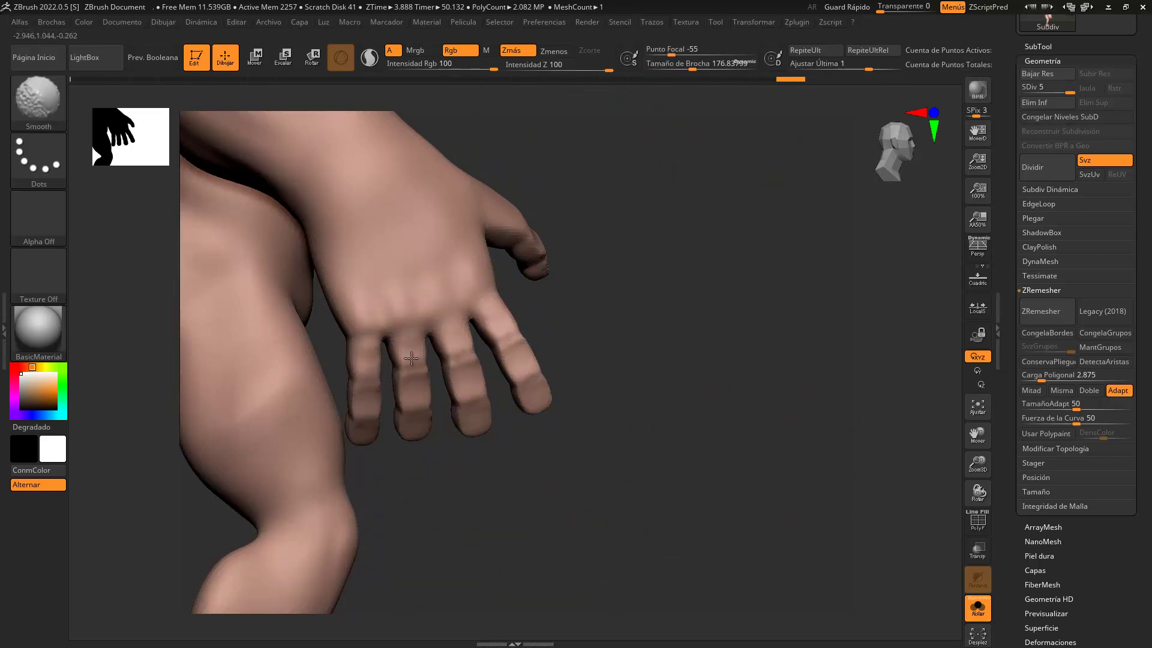
left_click_drag(611, 348, 566, 334)
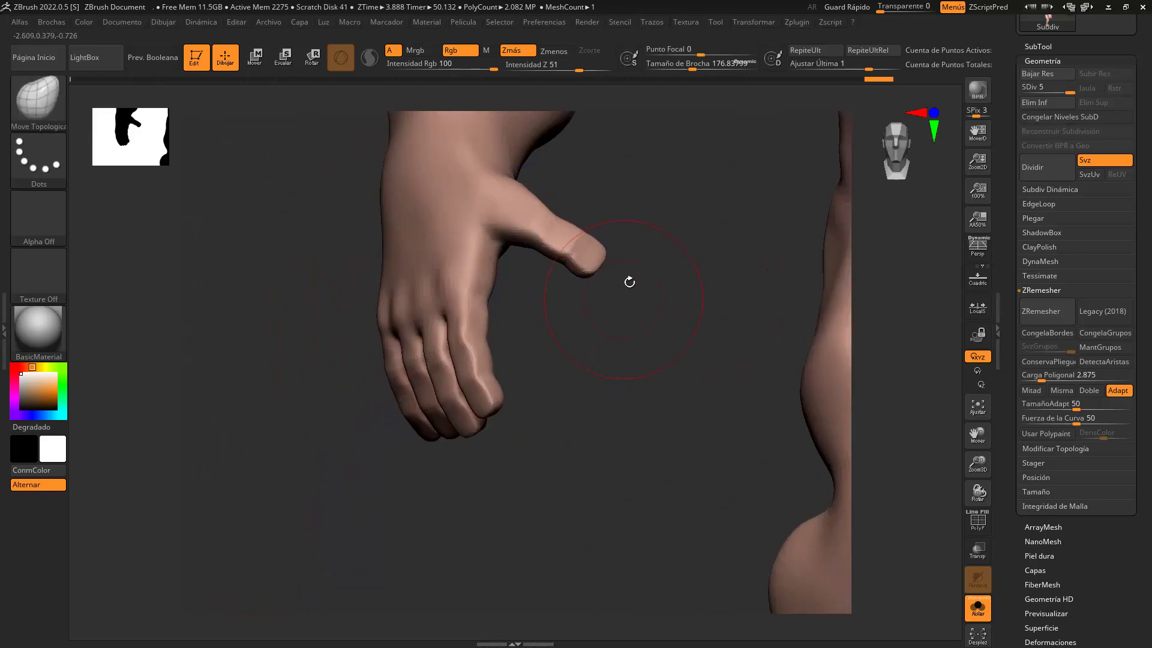
Step: Smooth the arm, armpits, shoulders and upper back, then frame the whole figure from the front
left_click_drag(630, 278, 504, 407)
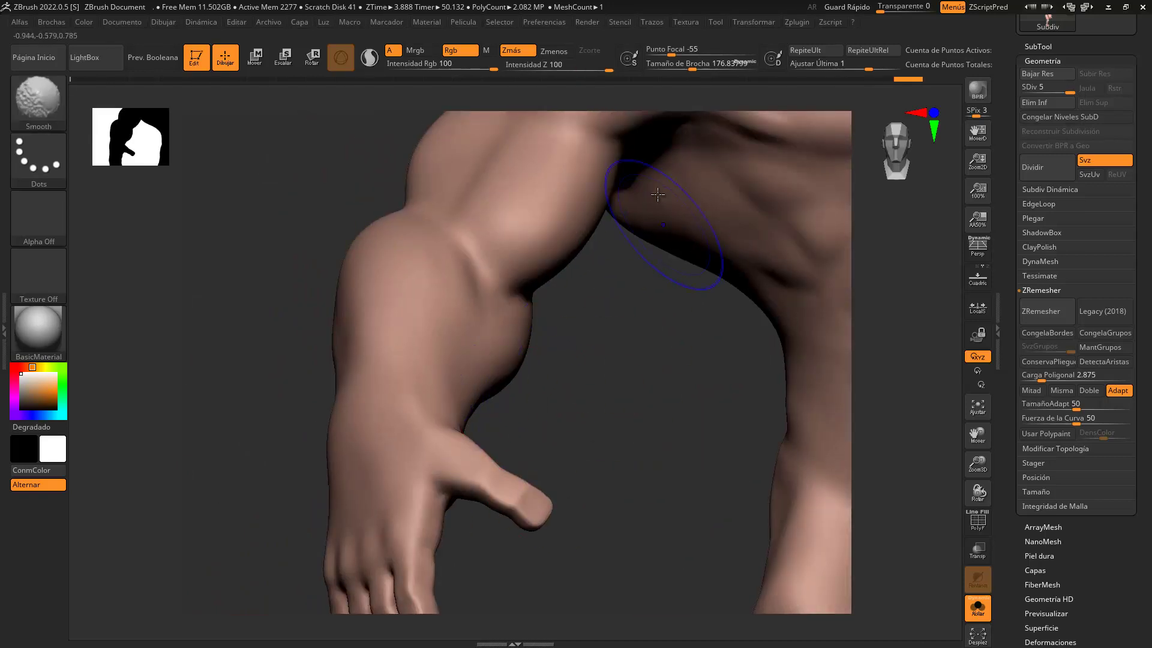
mouse_move(687, 263)
left_mouse_down()
mouse_move(700, 390)
mouse_move(758, 412)
left_mouse_up()
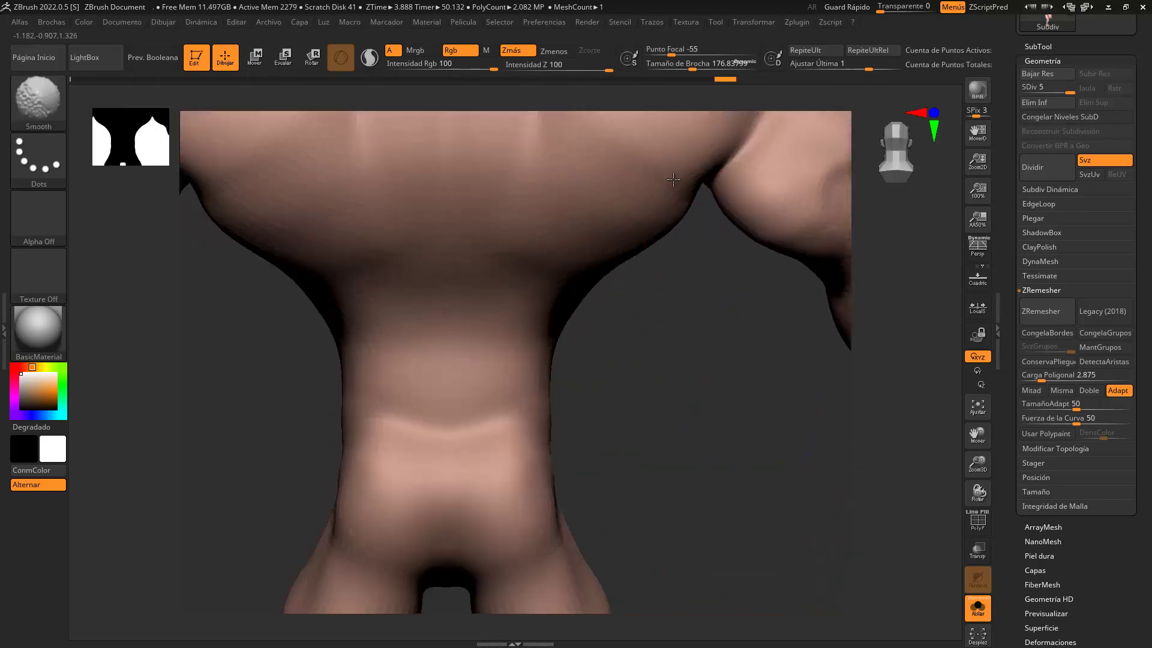
left_click_drag(761, 252, 549, 273)
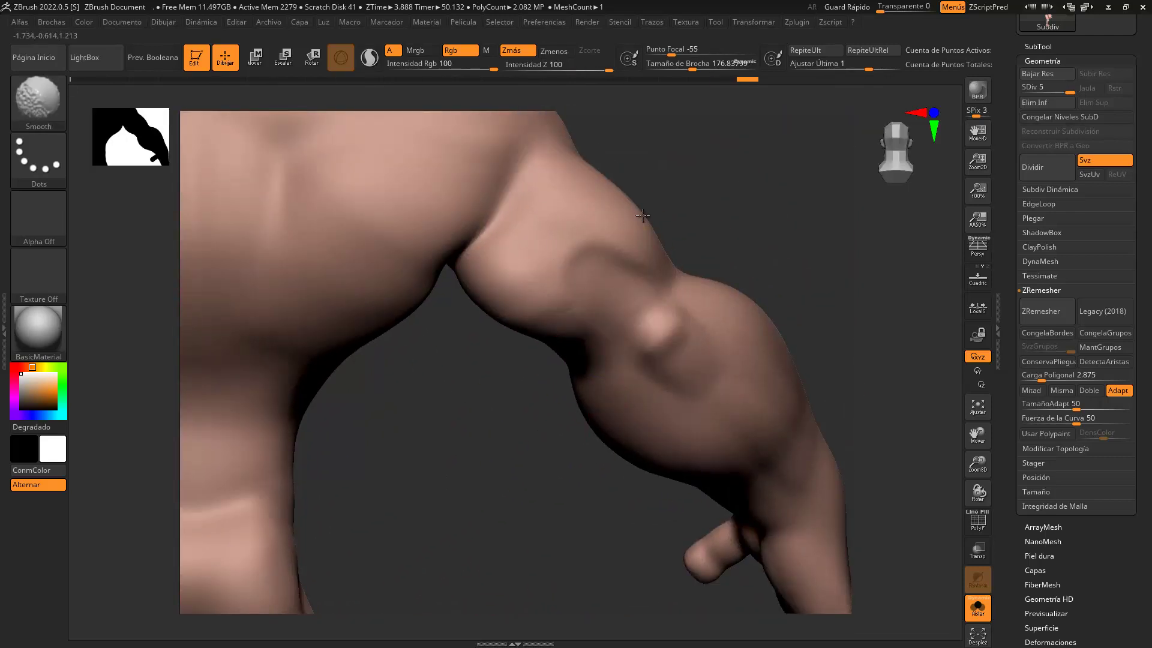
mouse_move(630, 257)
left_mouse_down()
mouse_move(756, 362)
mouse_move(588, 338)
left_mouse_up()
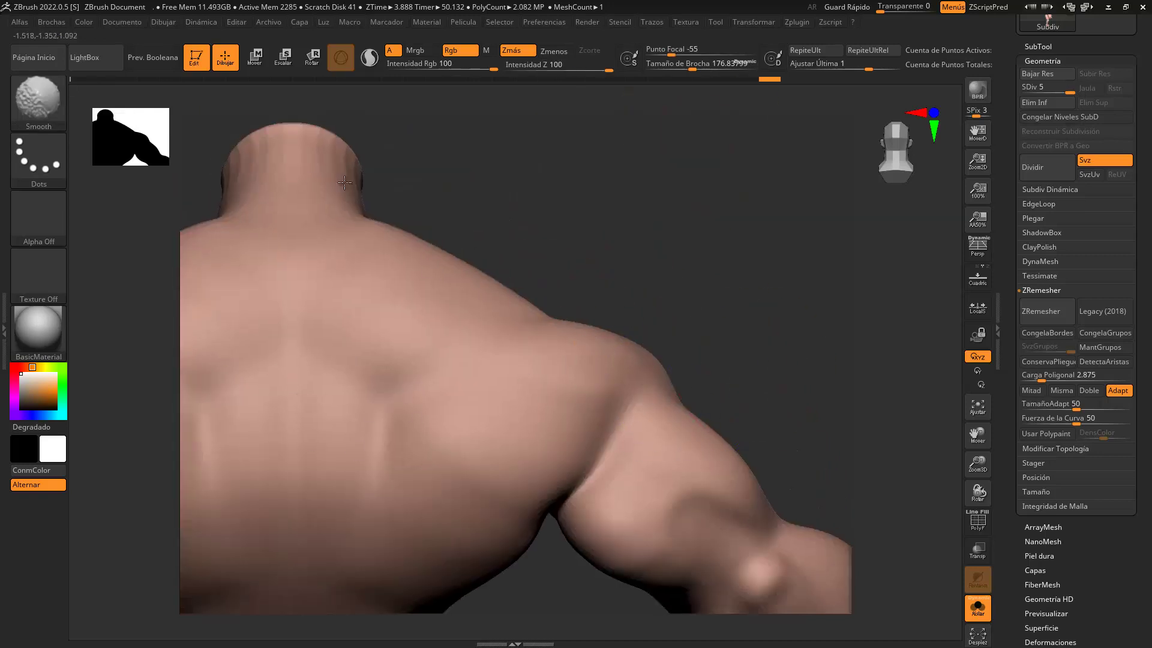
left_click_drag(420, 186, 523, 466)
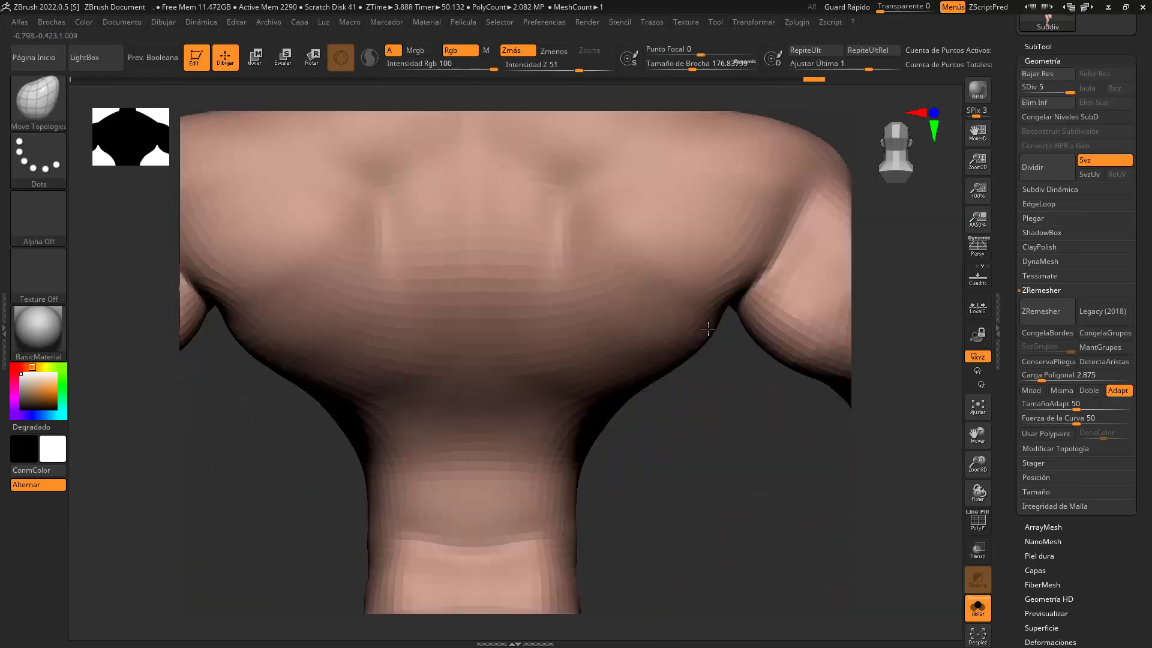
left_click_drag(623, 454, 525, 209)
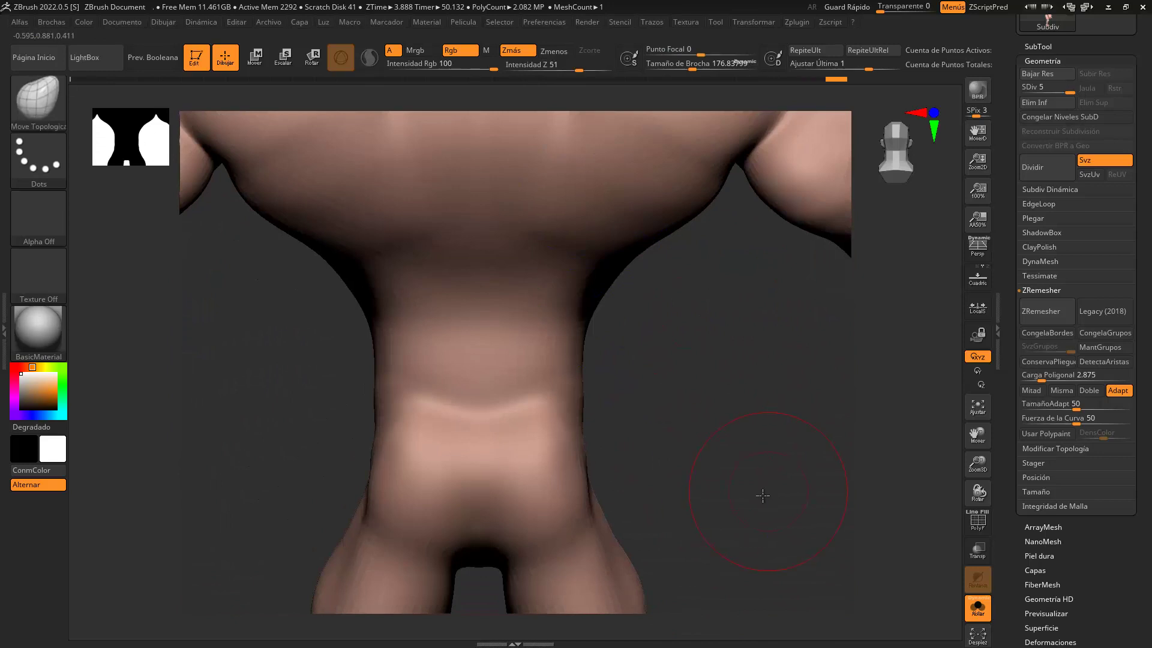
key("f")
left_click_drag(688, 385, 652, 377)
Step: Zoom onto the arm and smooth the inner elbow area
scroll(652, 377, "up", 2)
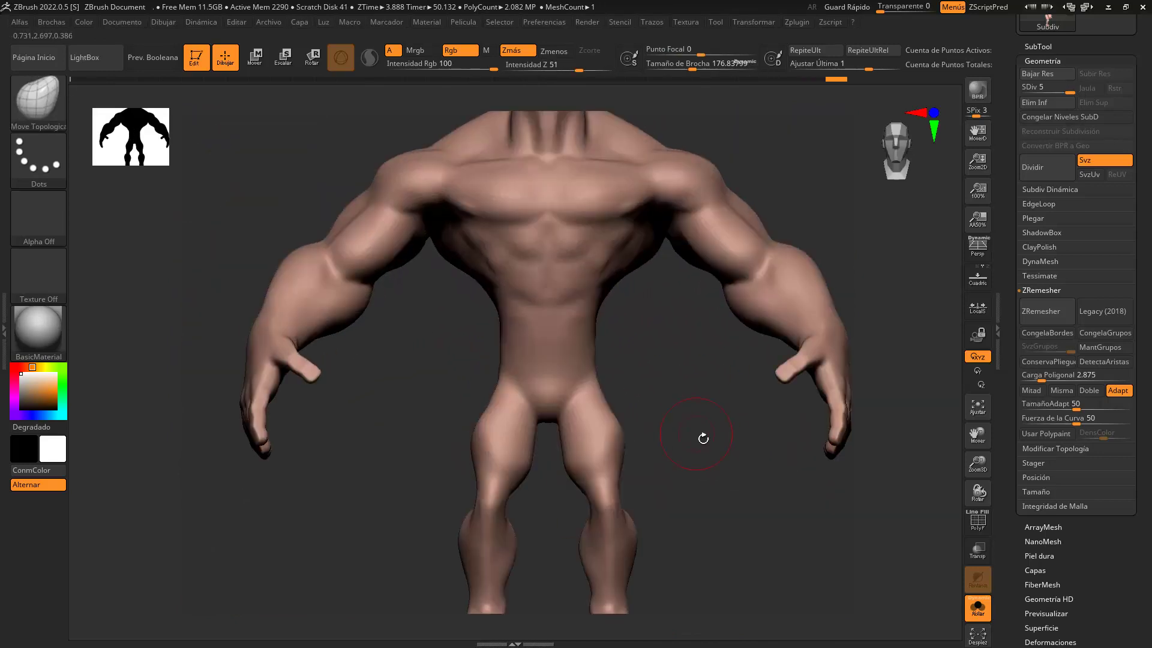
scroll(702, 438, "up", 2)
scroll(650, 347, "up", 3)
scroll(705, 391, "up", 2)
mouse_move(734, 278)
left_mouse_down()
mouse_move(648, 404)
mouse_move(543, 398)
mouse_move(542, 444)
left_mouse_up()
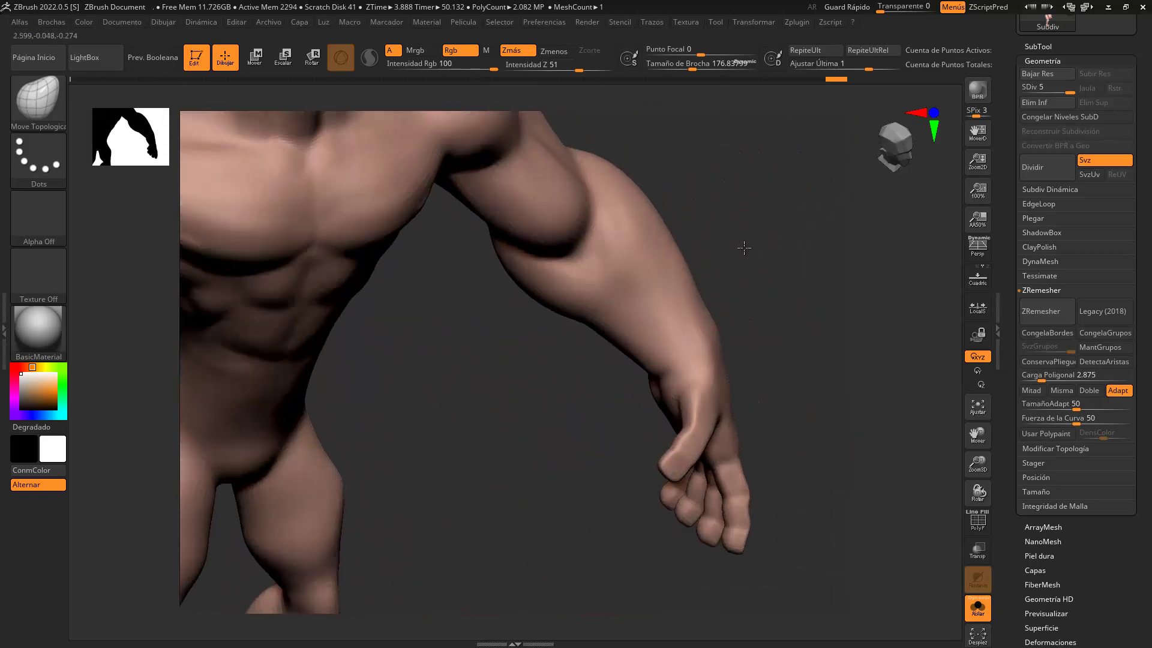
left_click_drag(744, 247, 560, 298)
mouse_move(701, 240)
left_mouse_down()
mouse_move(687, 198)
mouse_move(660, 255)
left_mouse_up()
left_click_drag(425, 348, 540, 342, "shift")
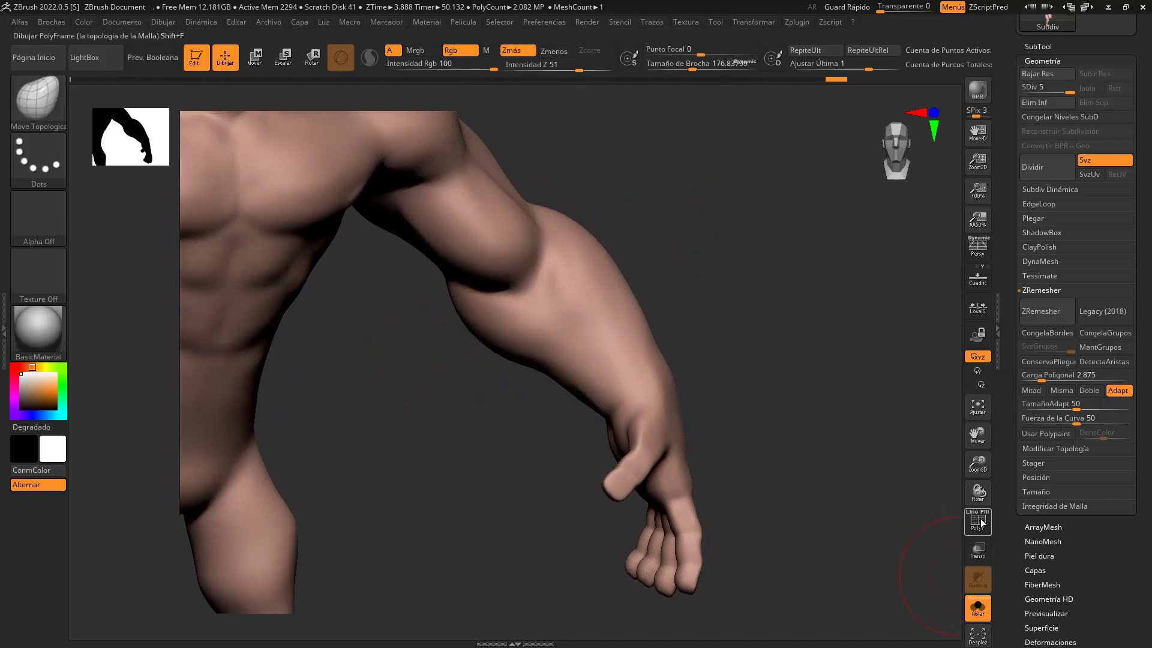
Step: Check the wireframe, then drop the body from subdivision level 5 to 2
left_click(984, 521)
left_click(978, 521)
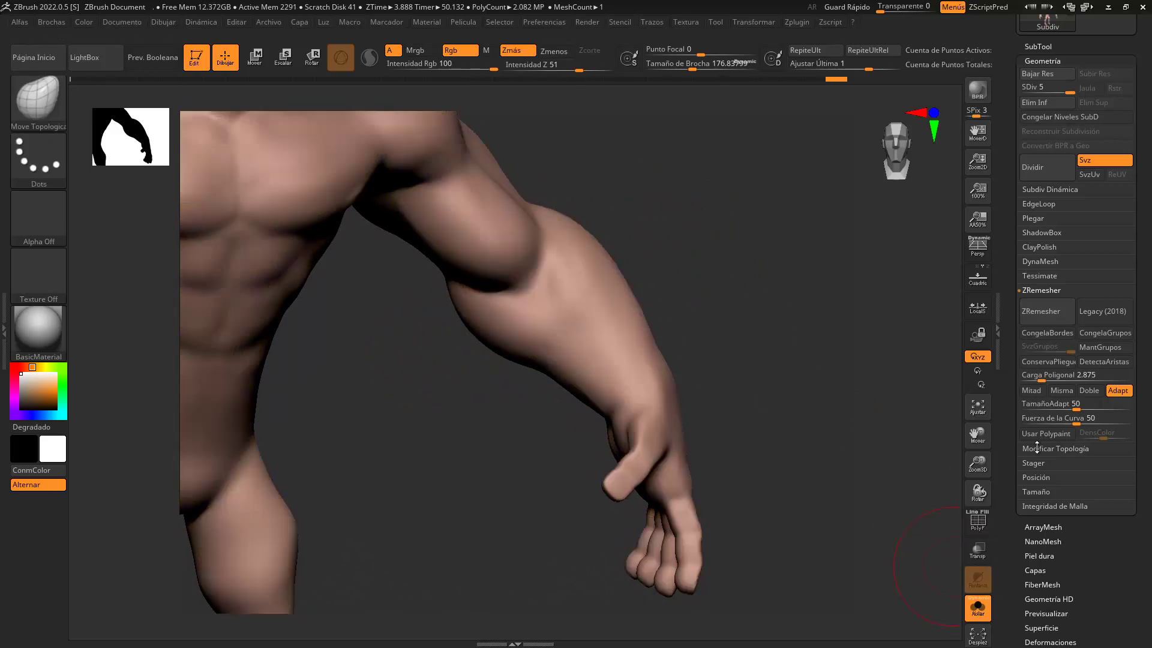
left_click_drag(1070, 90, 1039, 87)
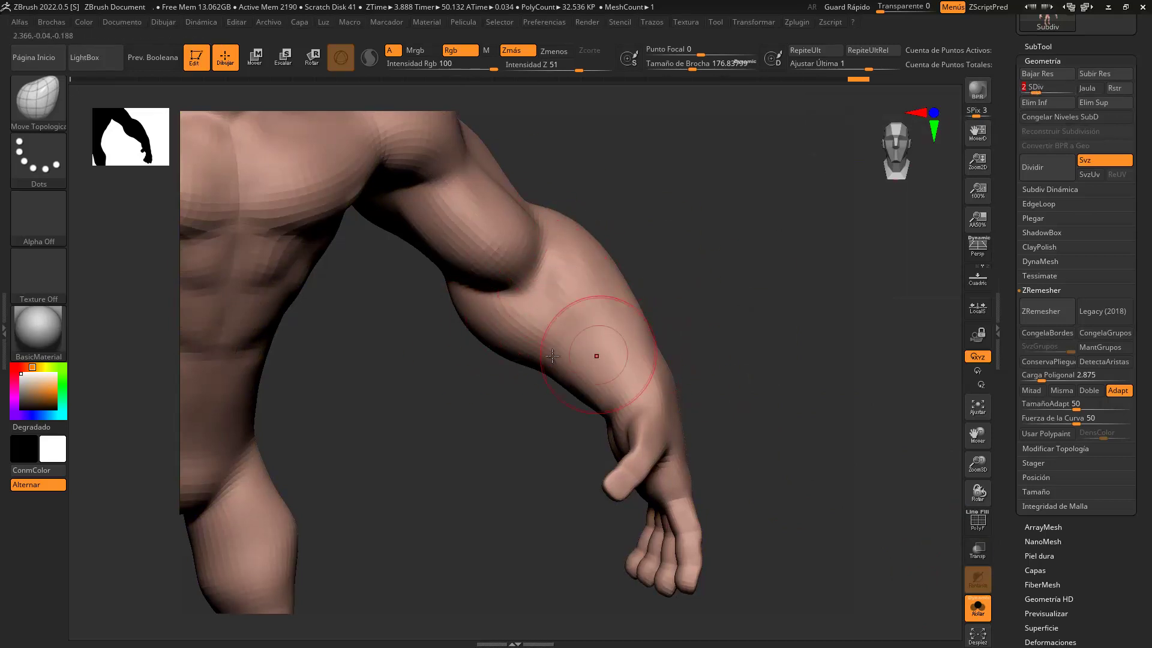
Step: Lasso-mask a band on each forearm from wrist to below the elbow, then inspect it
mouse_move(474, 356)
left_mouse_down("ctrl")
mouse_move(627, 231)
mouse_move(474, 456)
left_mouse_up("ctrl")
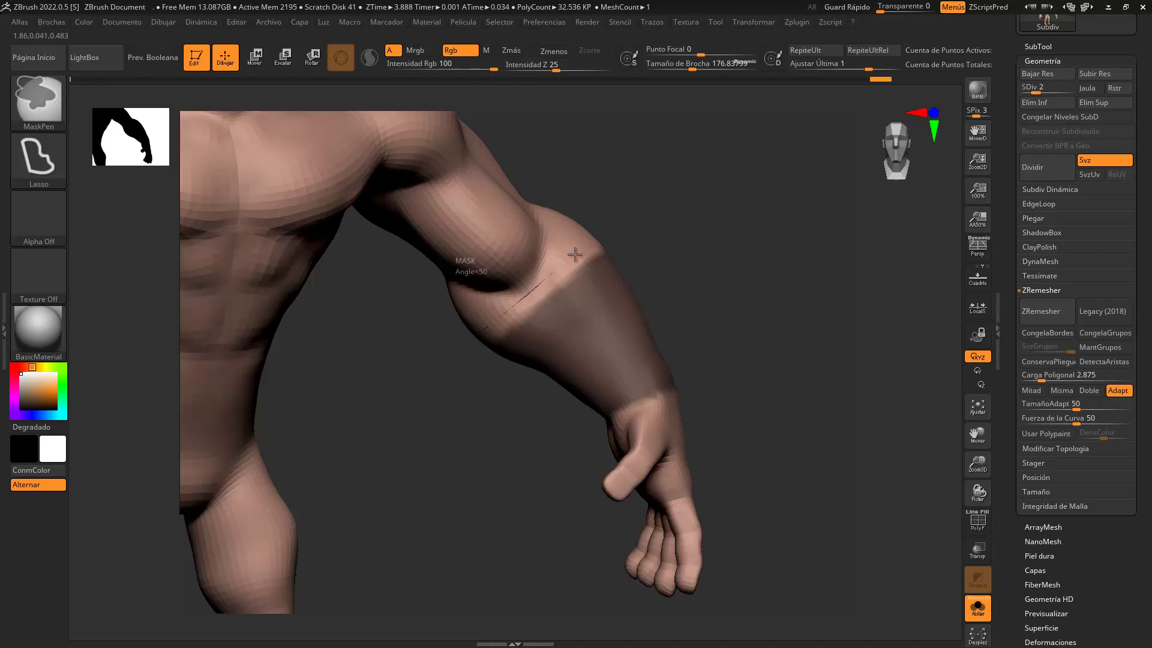
left_click_drag(575, 254, 553, 458, "ctrl")
key("b")
key("m")
key("t")
mouse_move(777, 368)
left_mouse_down("alt")
mouse_move(732, 404)
mouse_move(753, 391)
mouse_move(789, 298)
mouse_move(811, 329)
left_mouse_up("alt")
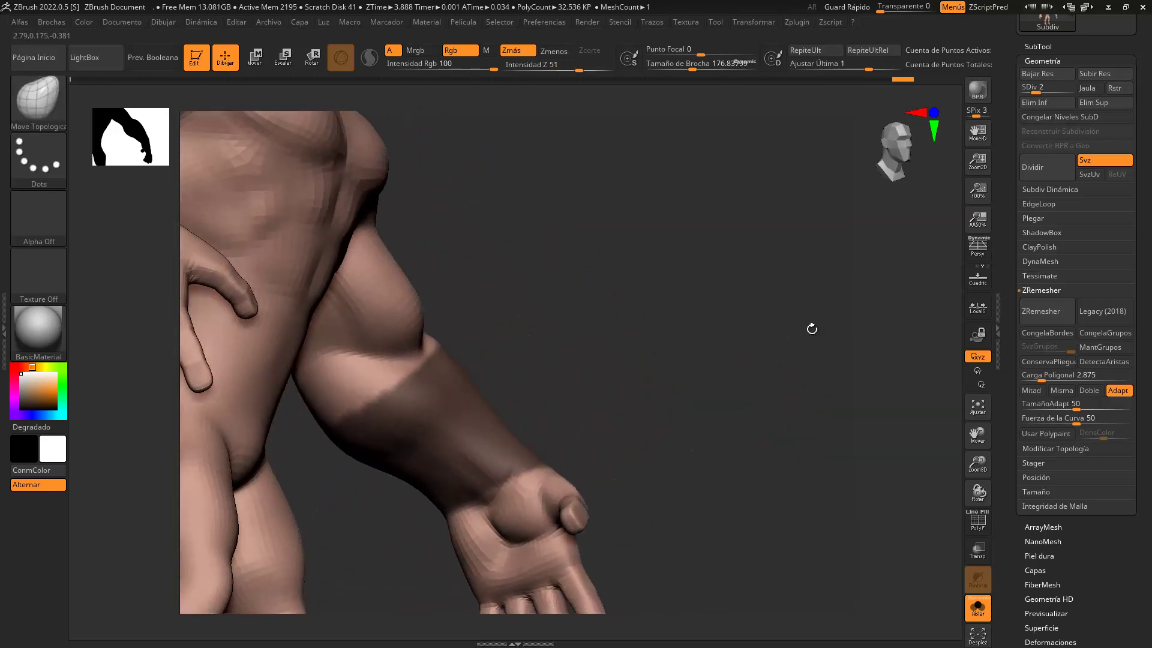
left_click_drag(399, 373, 456, 420)
mouse_move(526, 458)
left_mouse_down()
mouse_move(843, 299)
mouse_move(399, 442)
mouse_move(633, 431)
mouse_move(741, 405)
mouse_move(650, 412)
mouse_move(581, 319)
mouse_move(780, 408)
mouse_move(708, 295)
left_mouse_up()
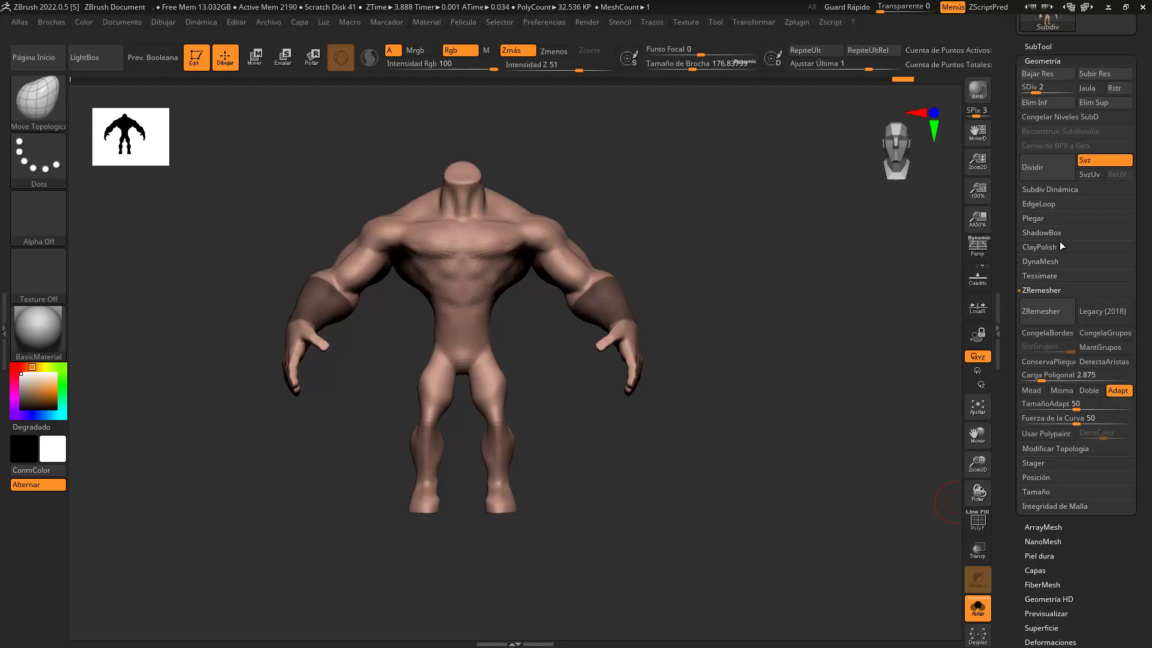
Step: Use Extraer and Acept to turn the masked forearm bands into the two-cuff Extract3 subtool
left_click(1048, 57)
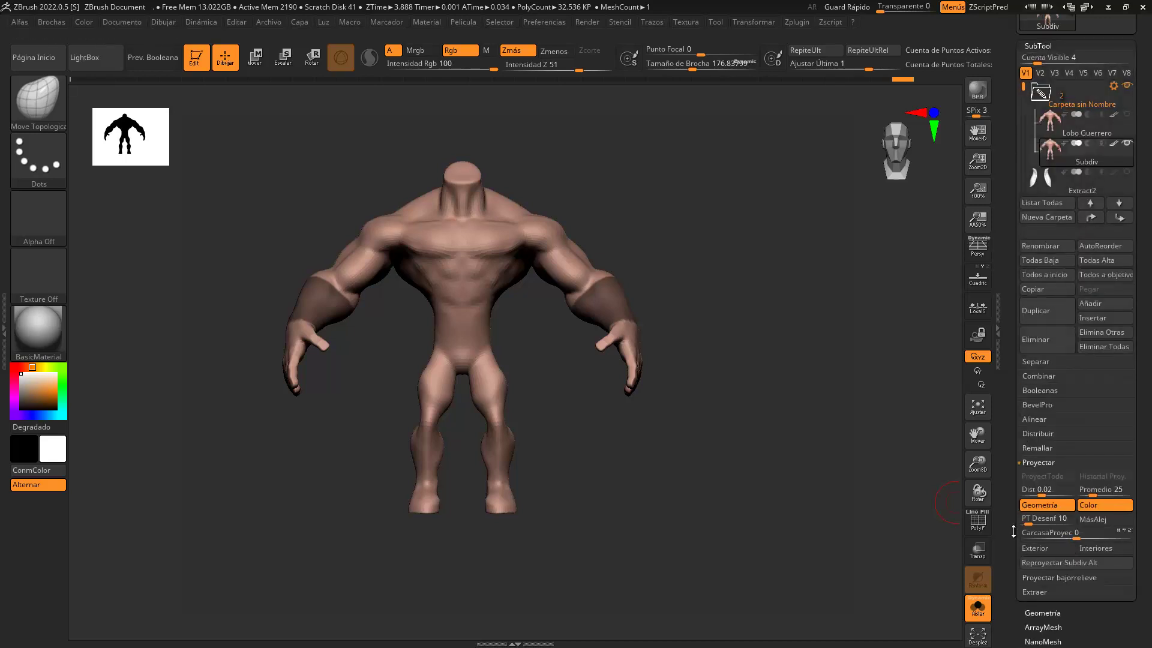
scroll(1034, 498, "down", 3)
left_click(1043, 480)
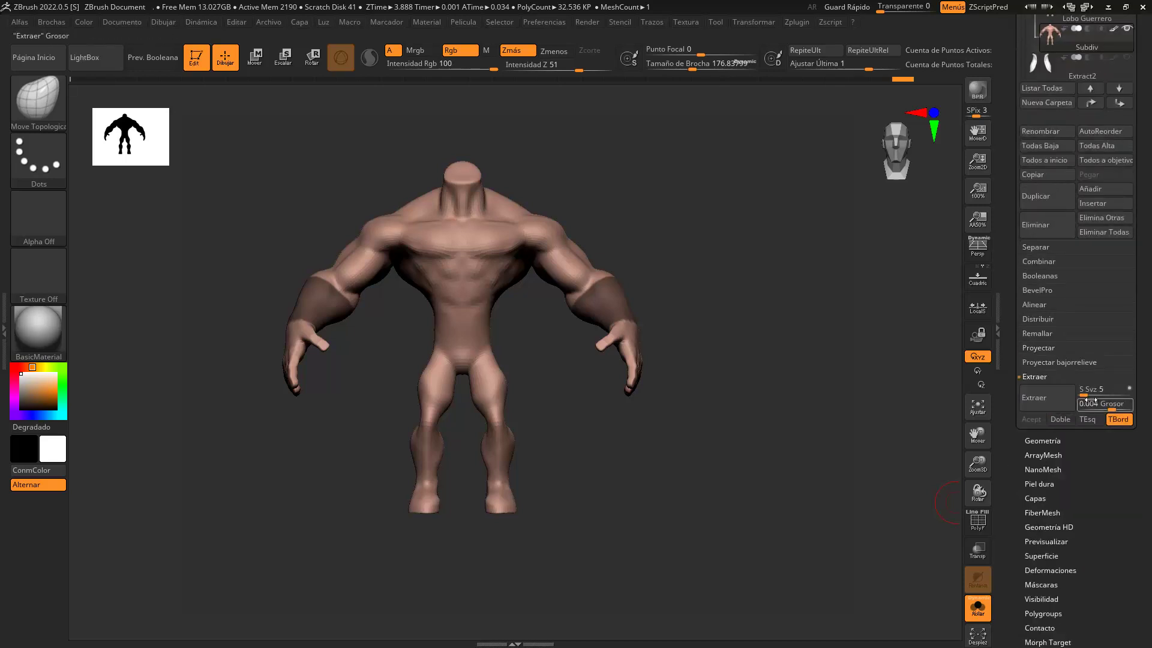
left_click(1045, 401)
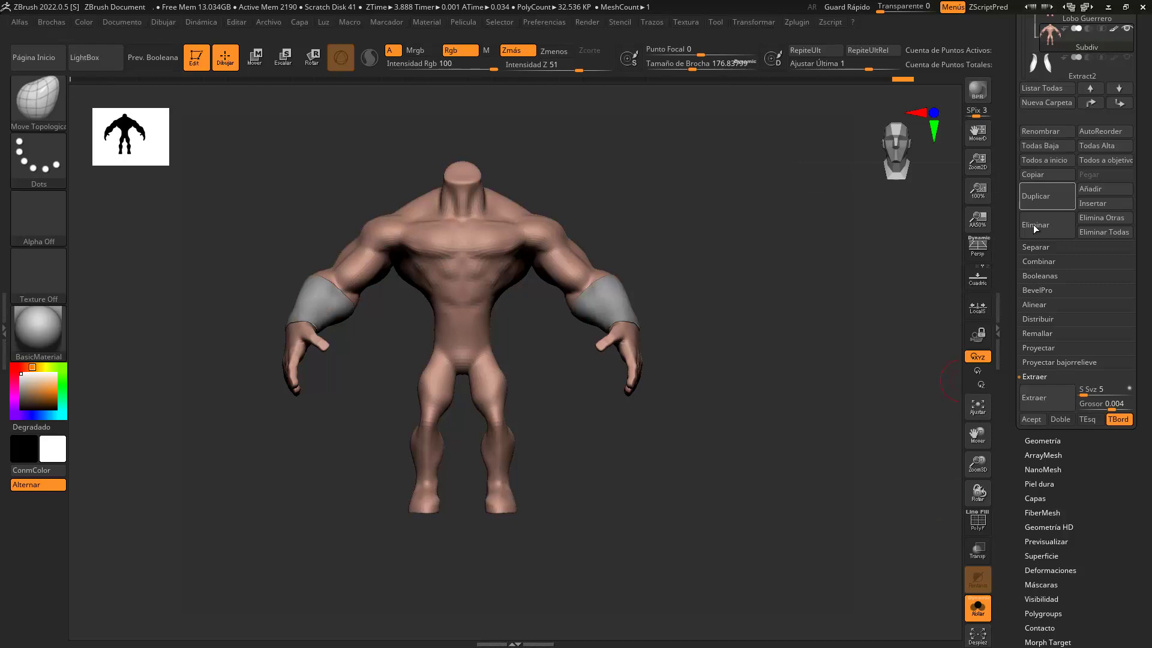
left_click(1032, 419)
scroll(1051, 317, "up", 5)
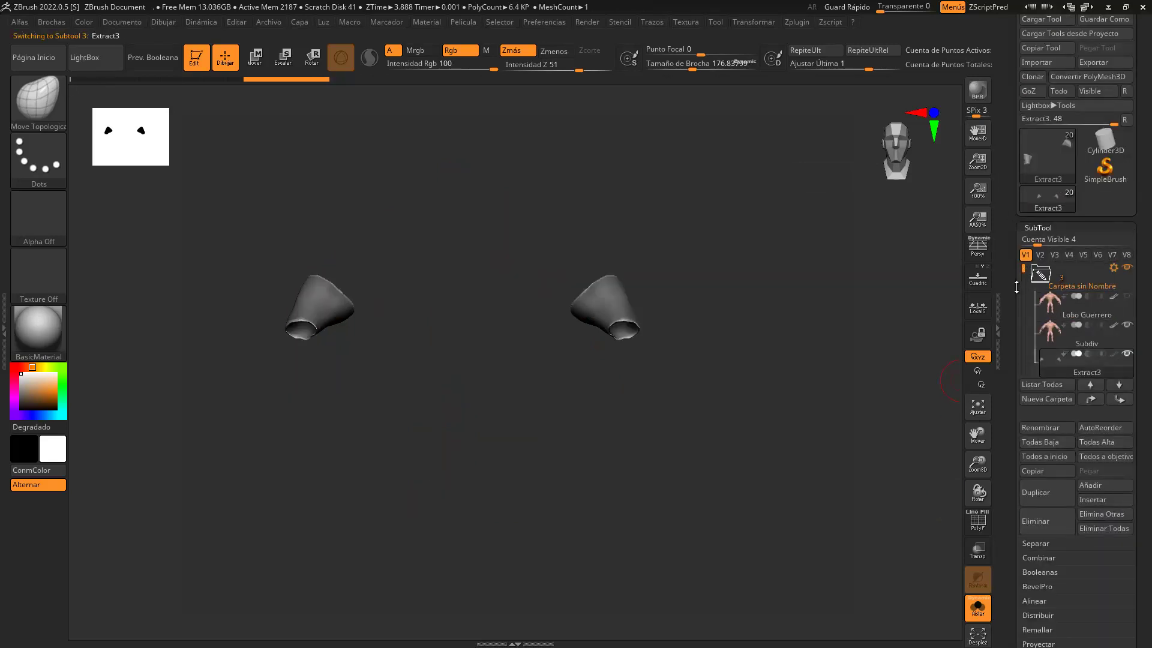
Step: Show six subtools in the list, move Extract3 out of the unnamed folder, and reselect it
left_click_drag(1016, 288, 1021, 223)
left_click_drag(1038, 177, 1047, 178)
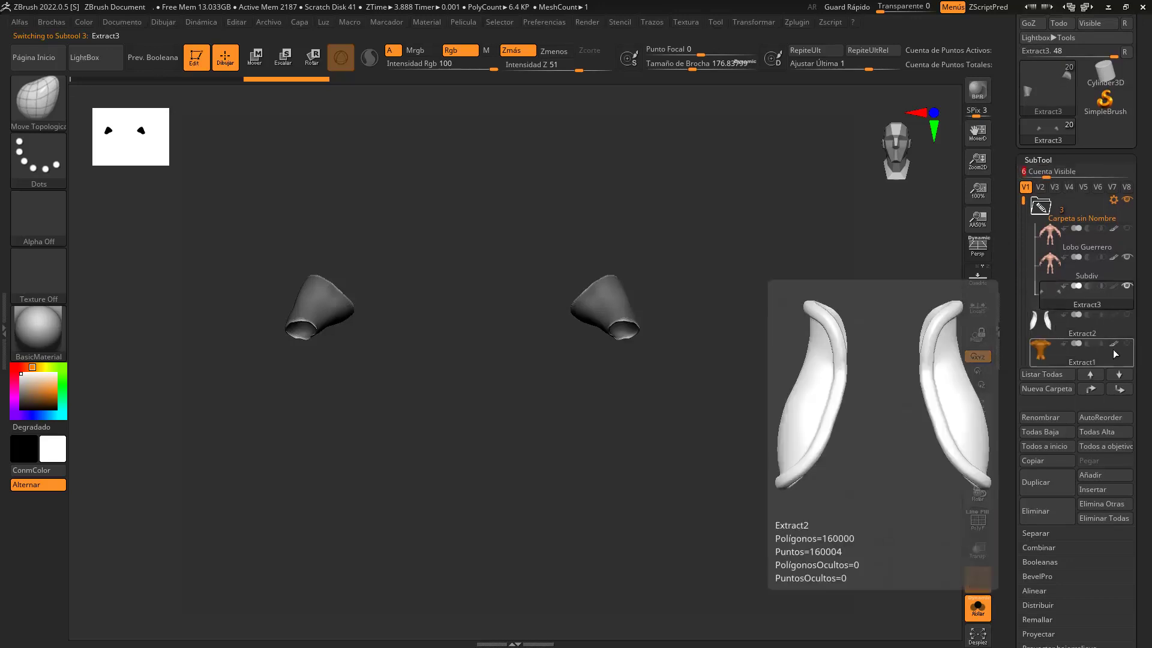
left_click(1119, 389)
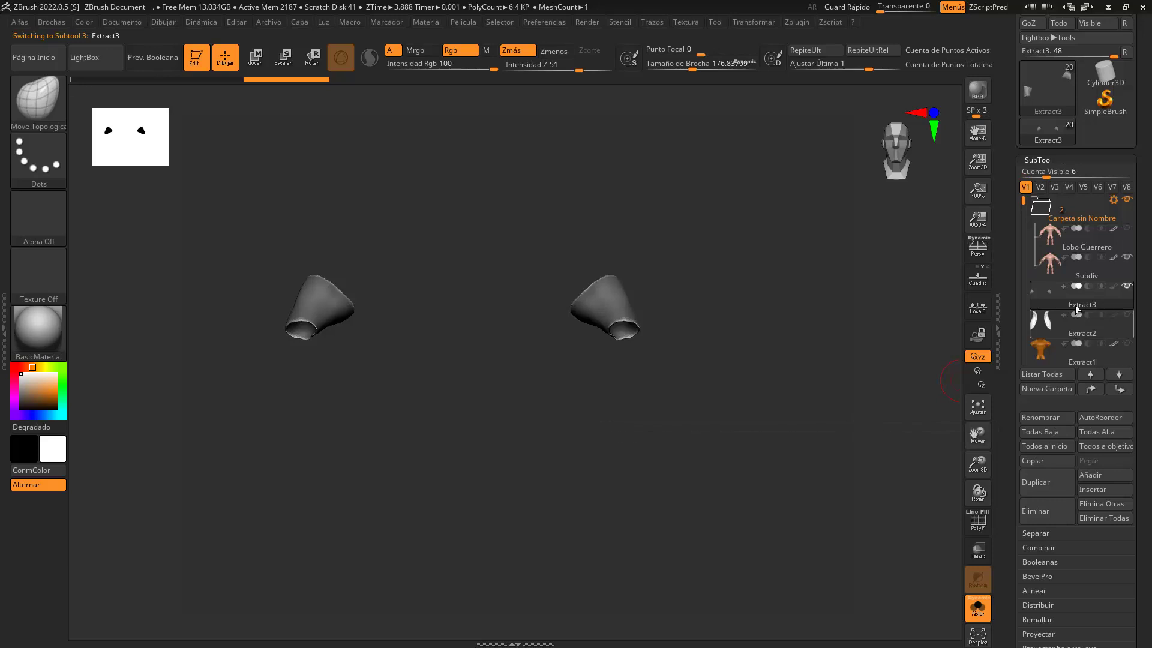
left_click(1091, 271)
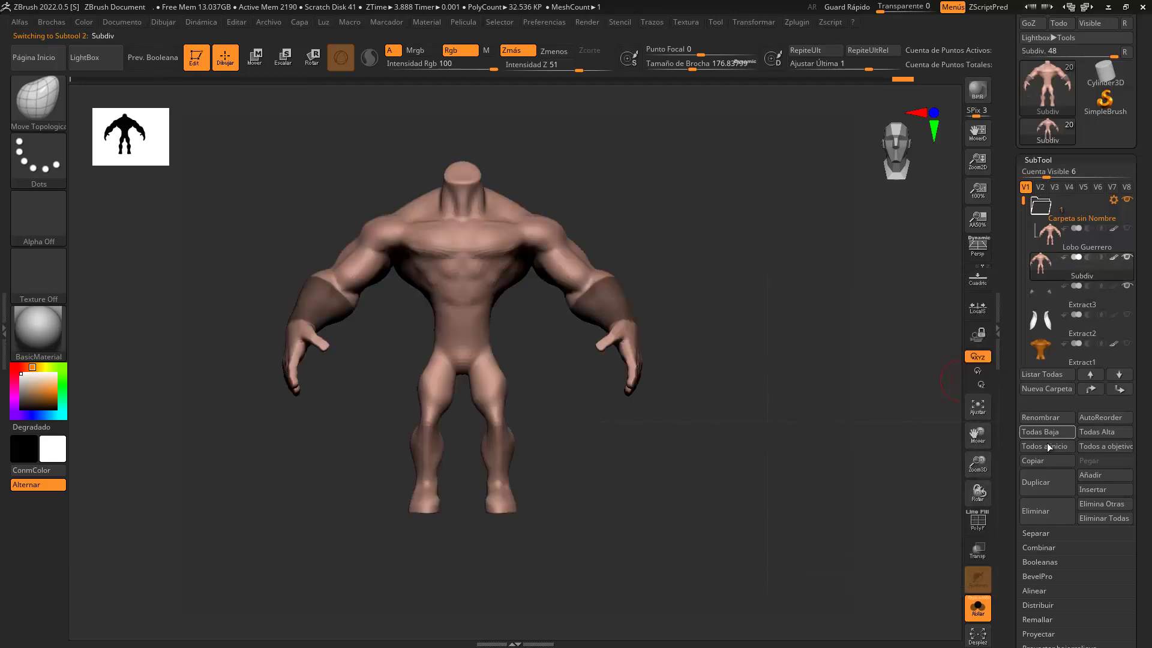
left_click(1068, 300)
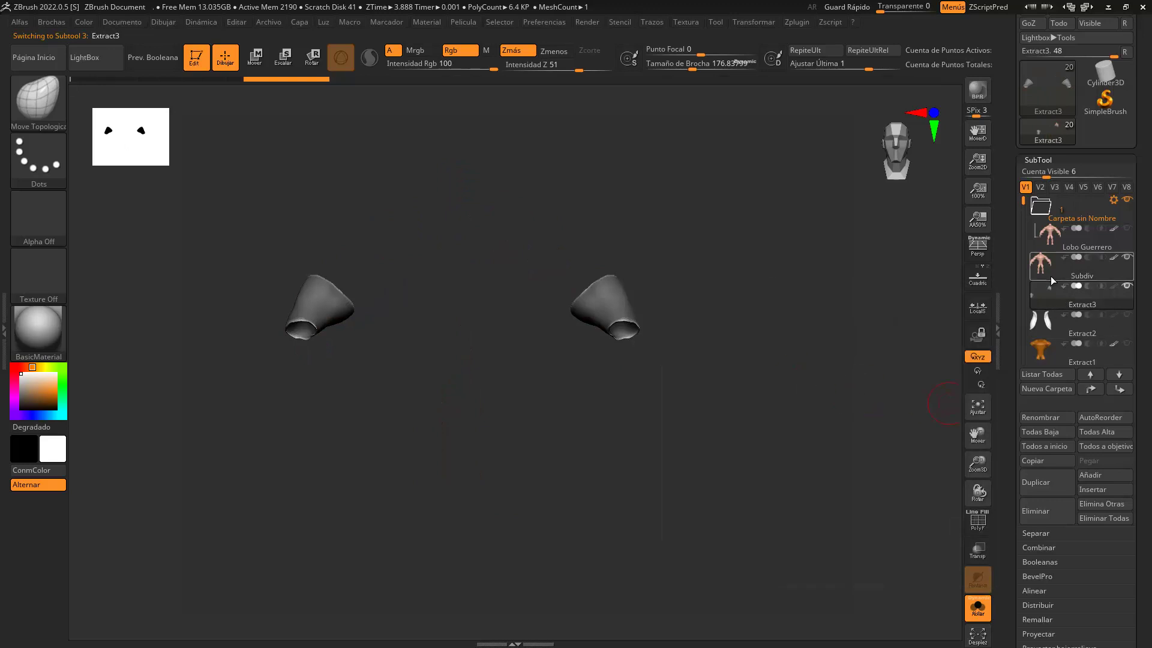
Step: Show the cuff wireframe and hide its inner polygroup, keeping only the outer shell
left_click(984, 517)
mouse_move(768, 443)
left_mouse_down()
mouse_move(616, 374)
mouse_move(643, 313)
mouse_move(567, 488)
mouse_move(641, 284)
left_mouse_up()
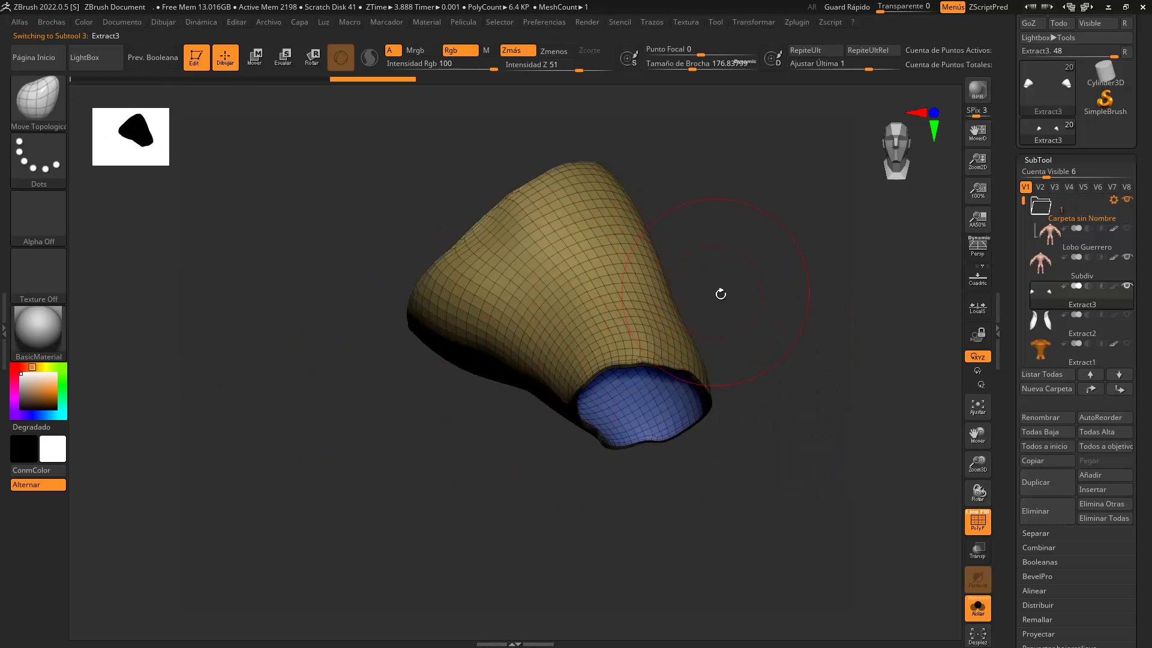
left_click_drag(721, 294, 714, 261)
mouse_move(620, 214)
left_mouse_down()
mouse_move(707, 252)
mouse_move(610, 244)
left_mouse_up()
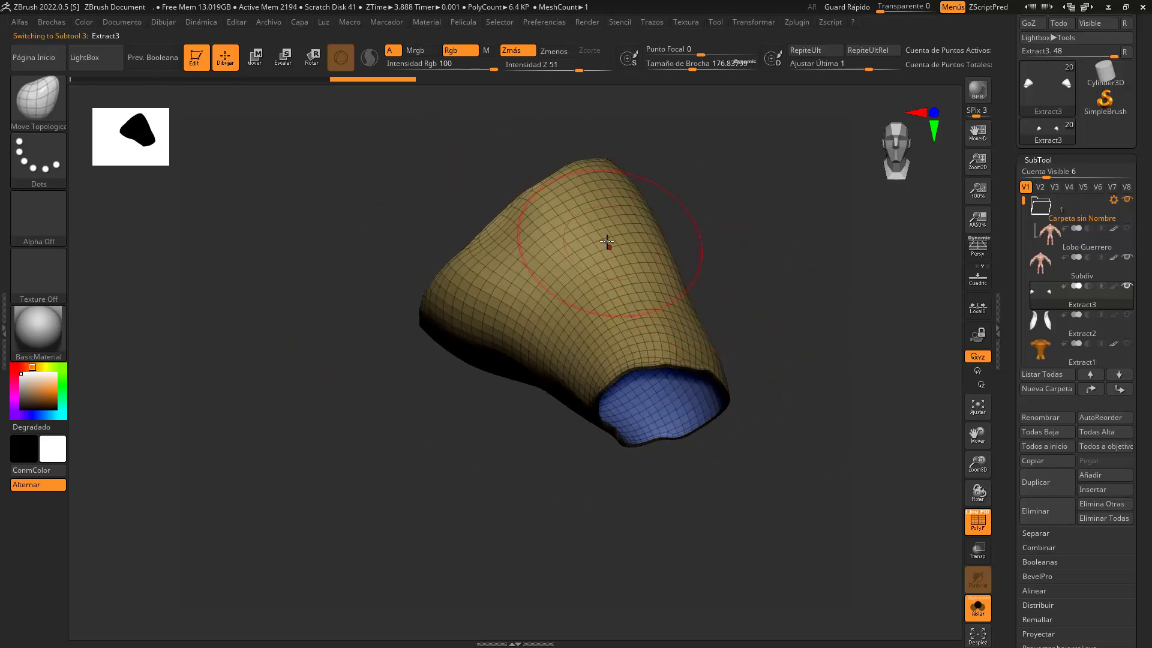
key("ctrl+shift")
left_click(611, 273, "ctrl+shift")
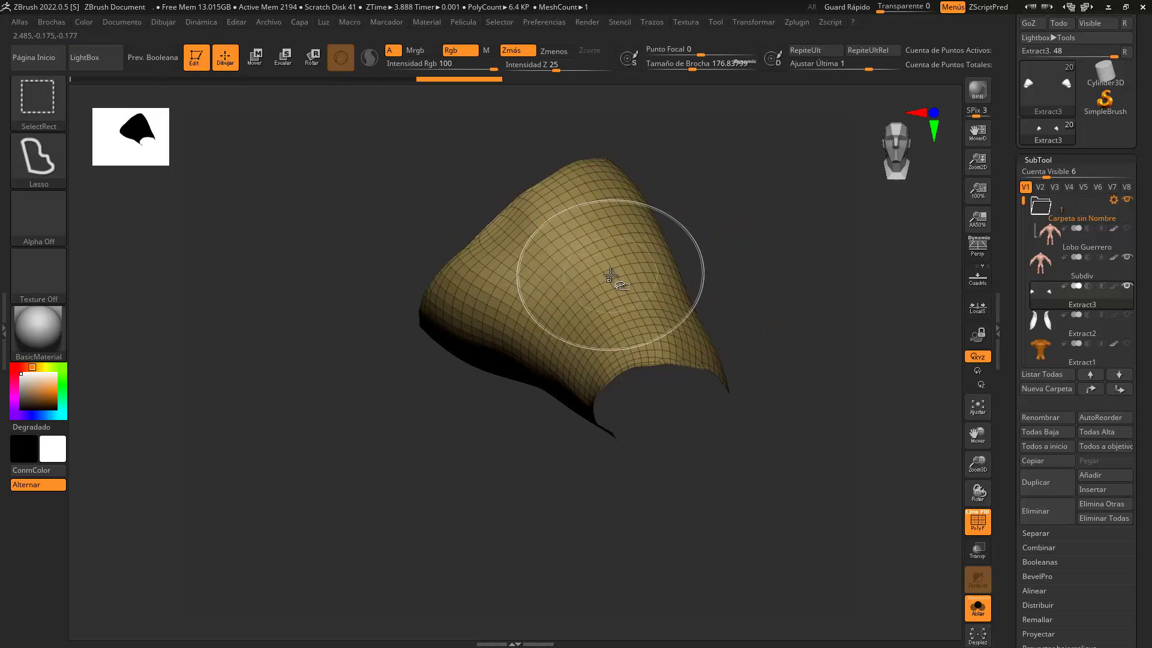
Step: Zoom out to see both cone-shaped cuff pieces and browse the brush picker
mouse_move(766, 336)
left_mouse_down()
mouse_move(649, 340)
mouse_move(679, 404)
left_mouse_up()
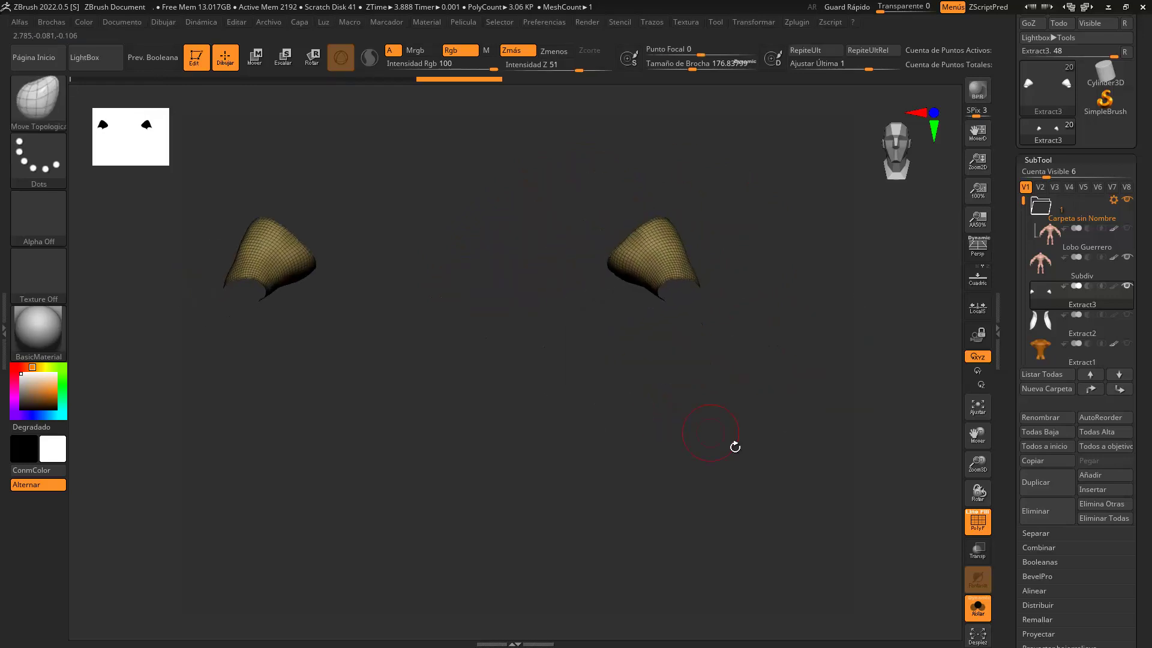
left_click_drag(1013, 570, 1012, 402)
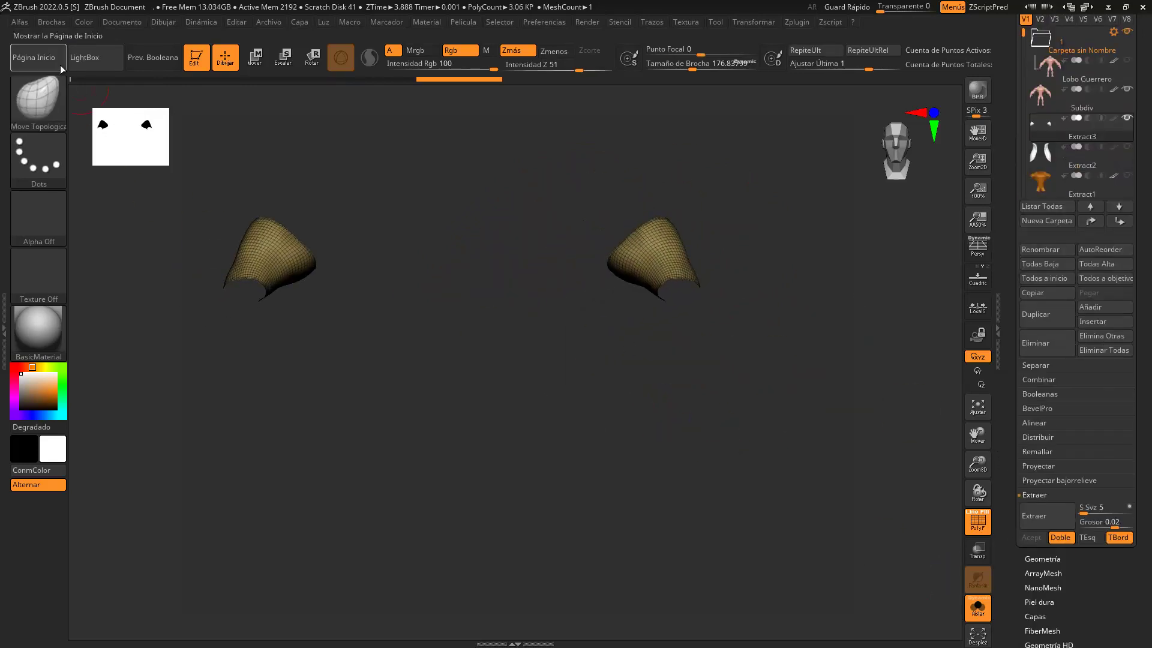
key("b")
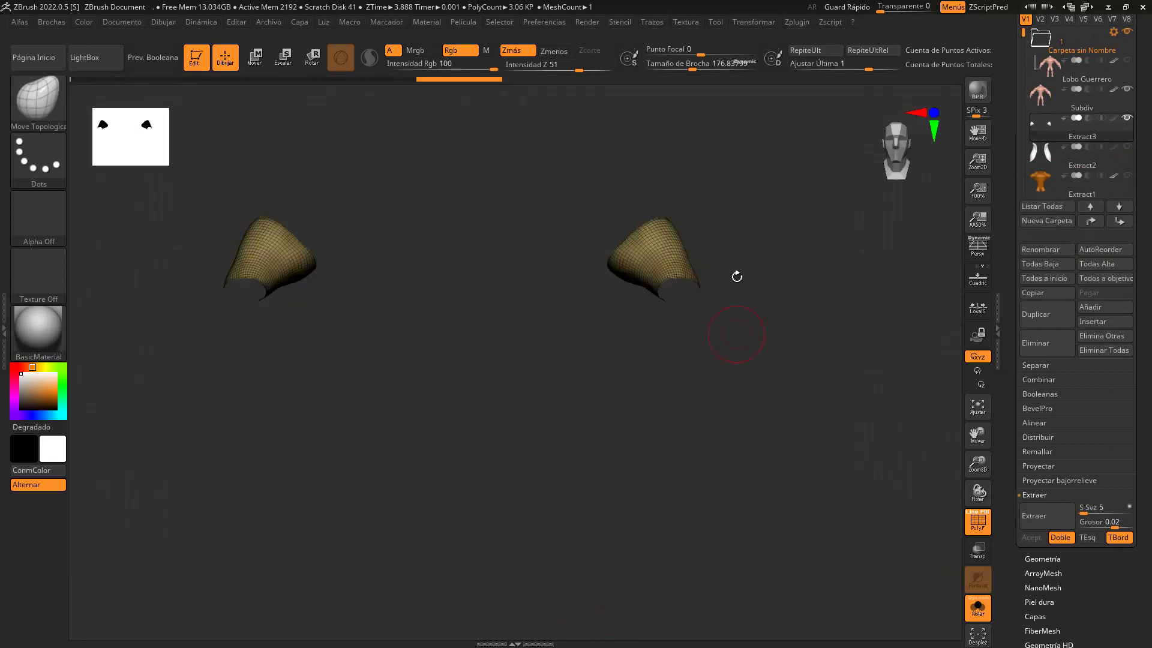
scroll(1016, 575, "down", 1)
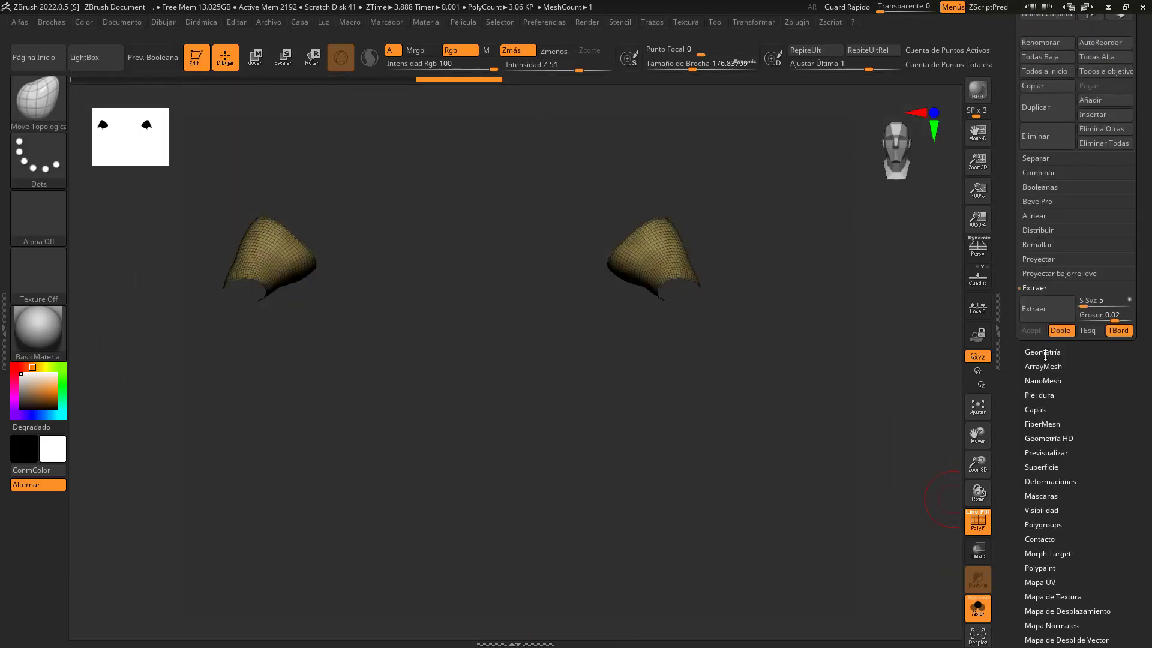
Step: Polish the cuff shells By Groups at 1 in Deformation, then Unify the mesh scale
left_click(1044, 353)
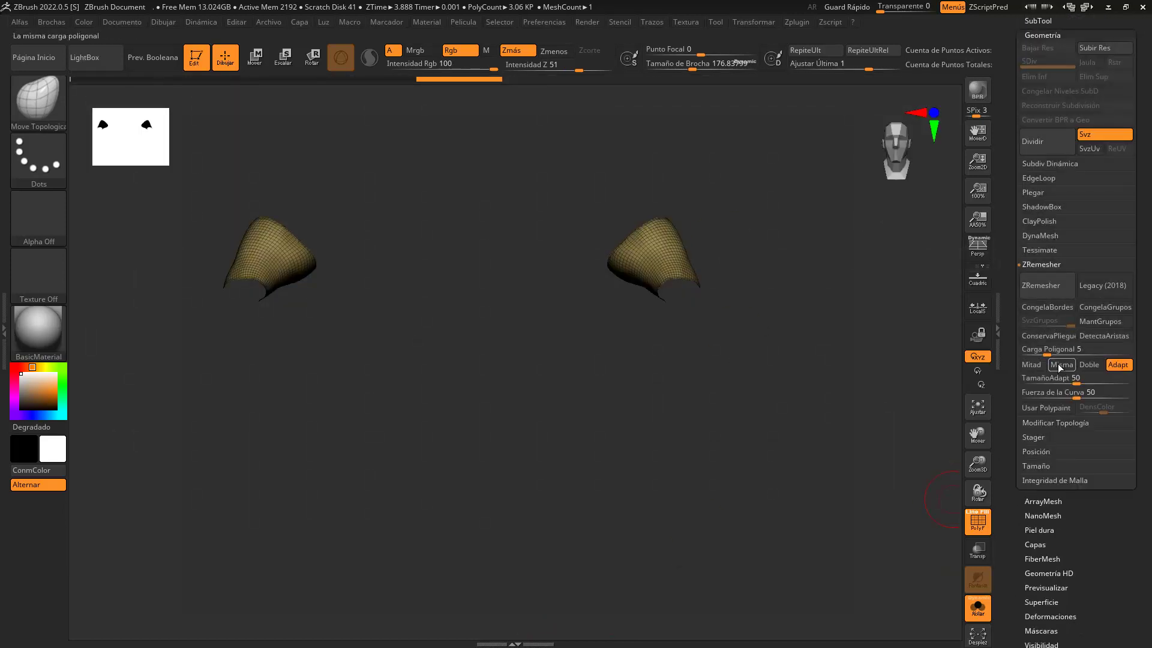
left_click(1049, 423)
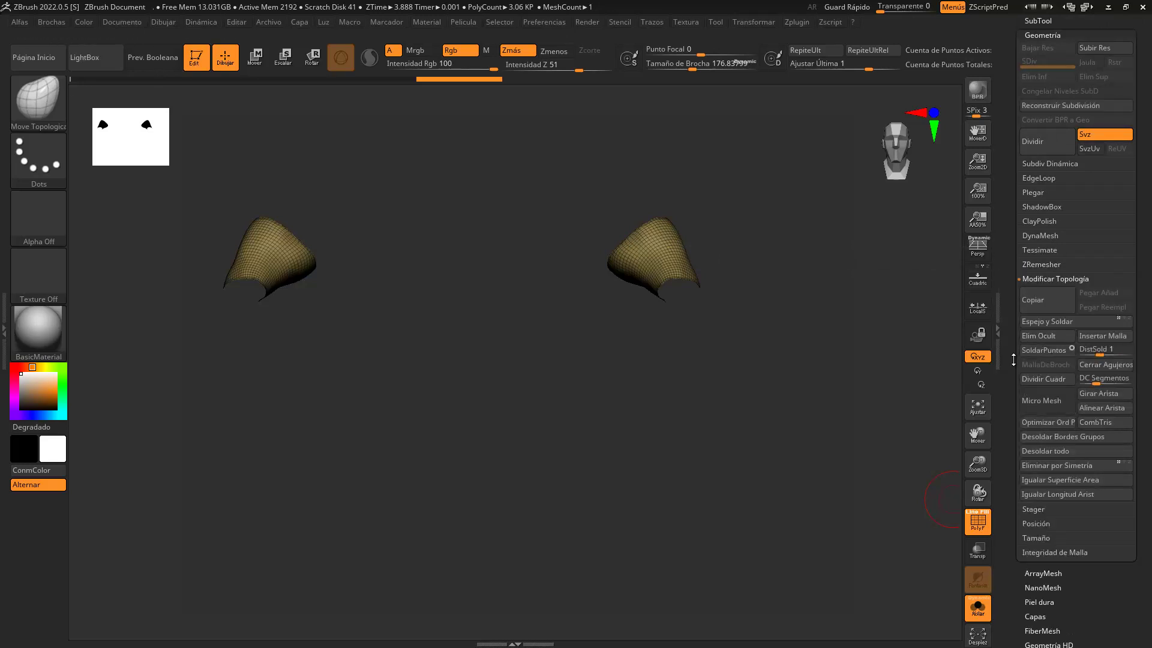
left_click(1057, 35)
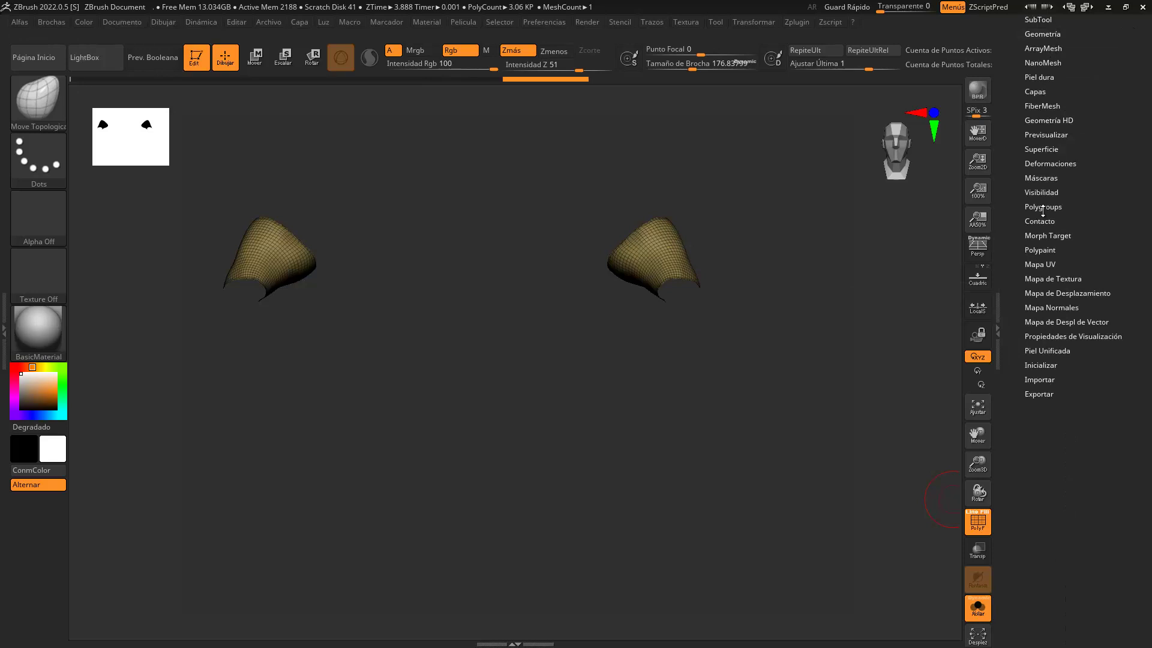
left_click(1060, 159)
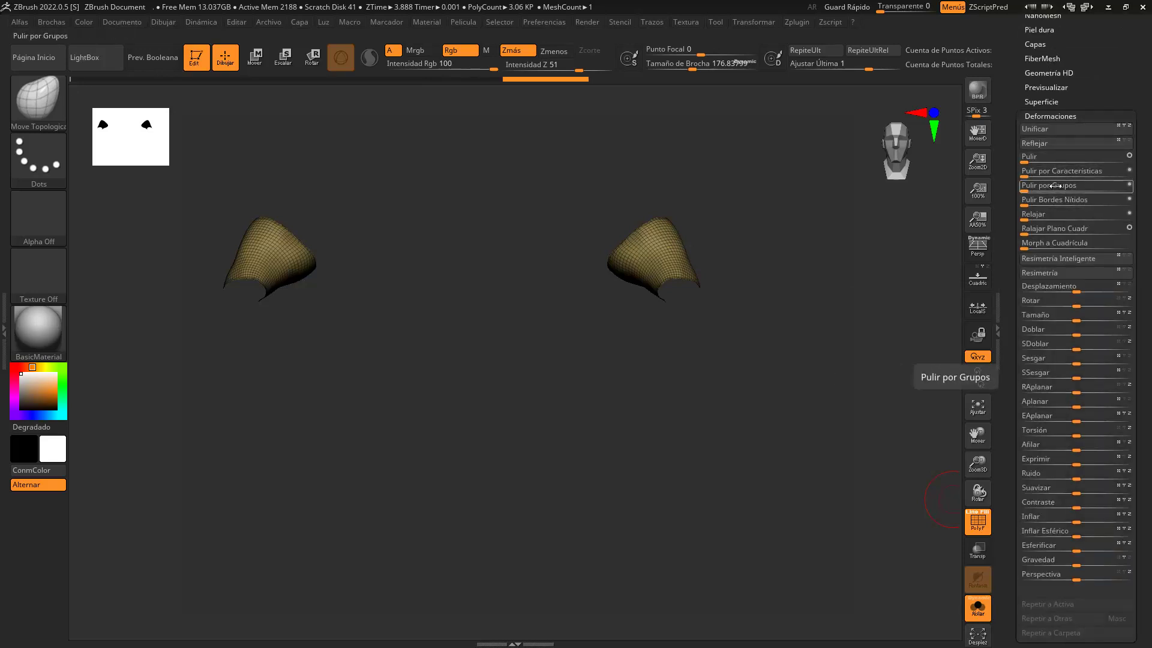
left_click_drag(1132, 188, 1025, 192)
key("f")
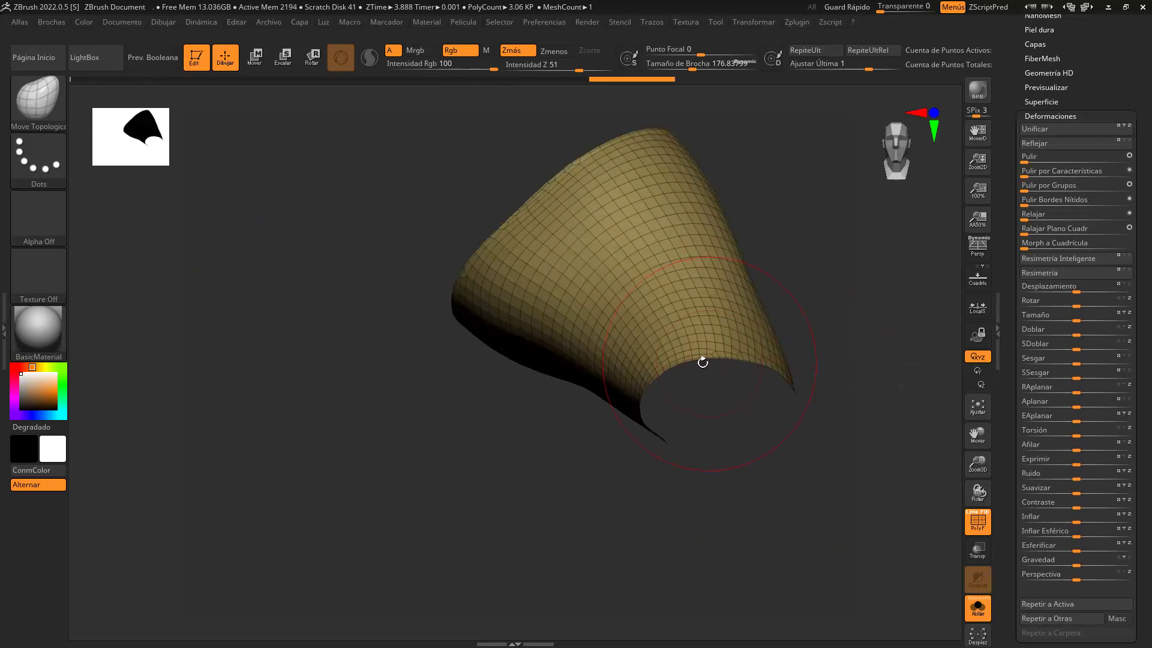
mouse_move(764, 222)
left_mouse_down()
mouse_move(671, 206)
mouse_move(651, 411)
mouse_move(617, 327)
left_mouse_up()
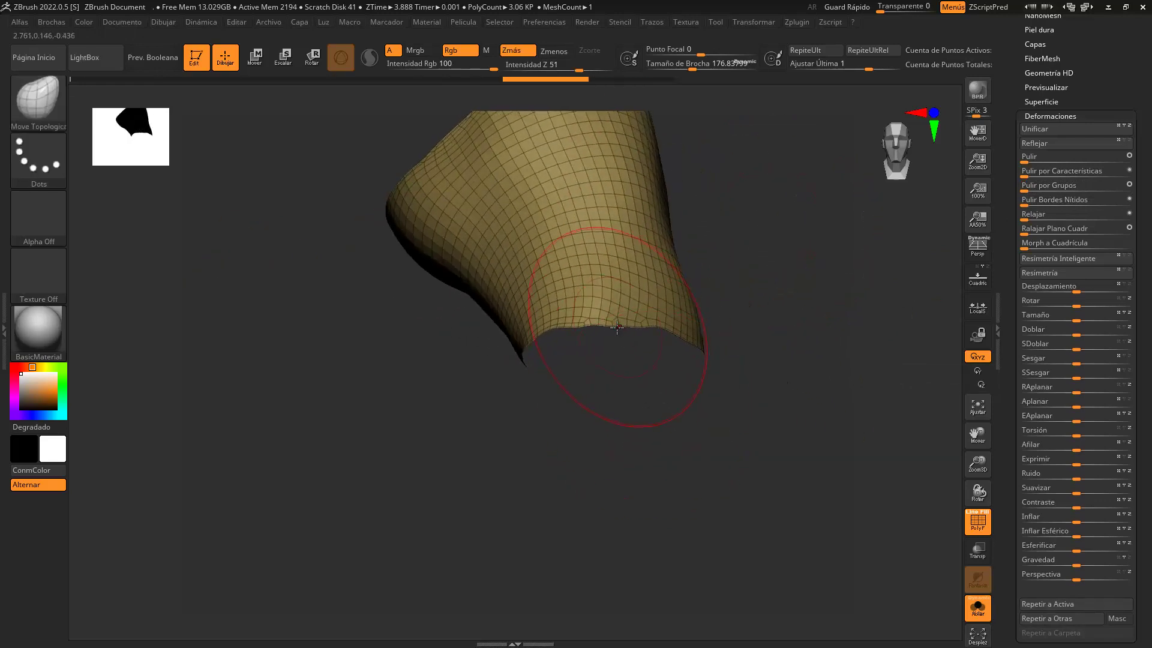
left_click(1025, 189)
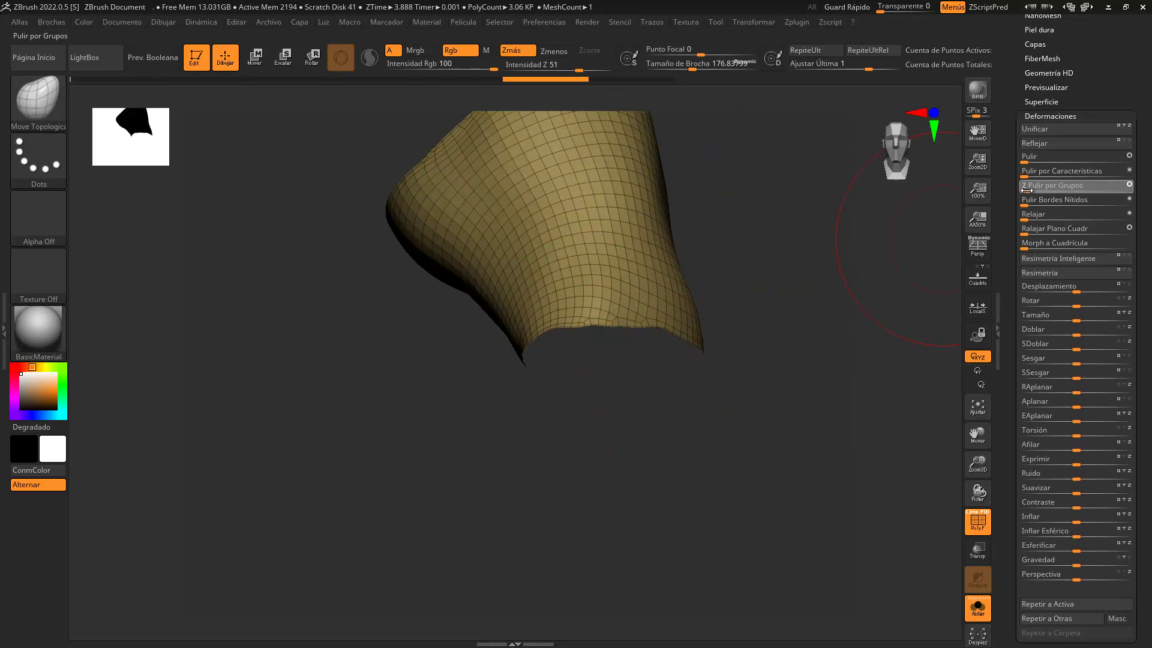
left_click(1066, 130)
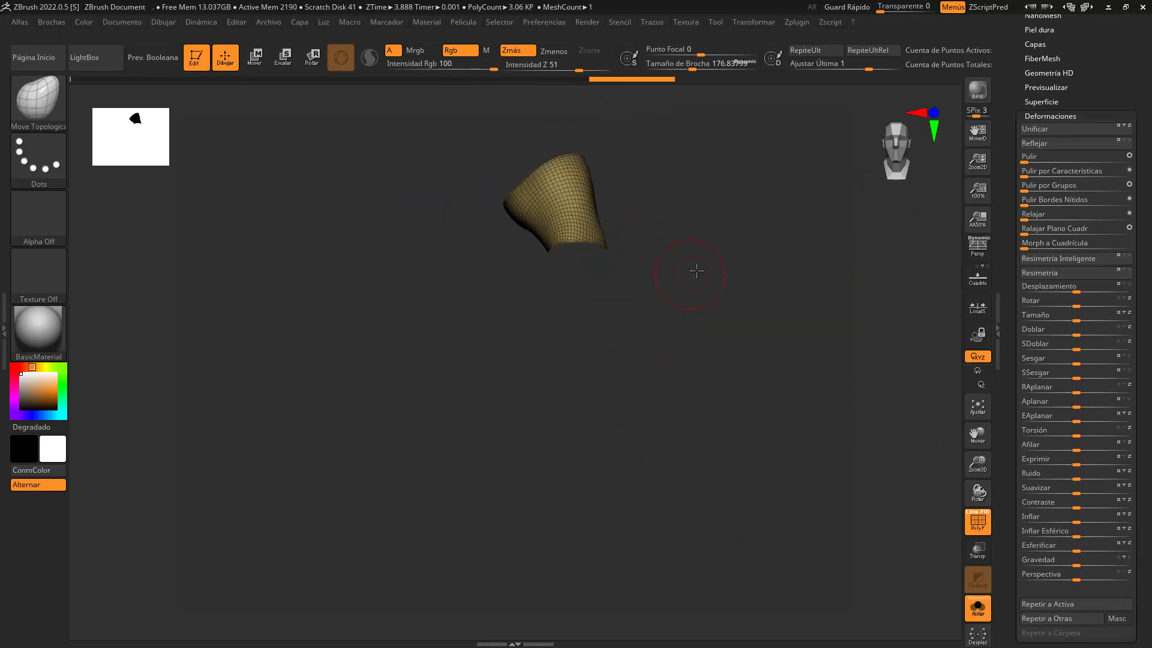
scroll(1062, 129, "up", 2)
Step: Lower the ZRemesher Target Polygons Count and run a first remesh on the cuff
scroll(1050, 108, "up", 2)
scroll(1037, 86, "up", 5)
left_click(1055, 258)
scroll(1056, 180, "down", 1)
left_click(1041, 147)
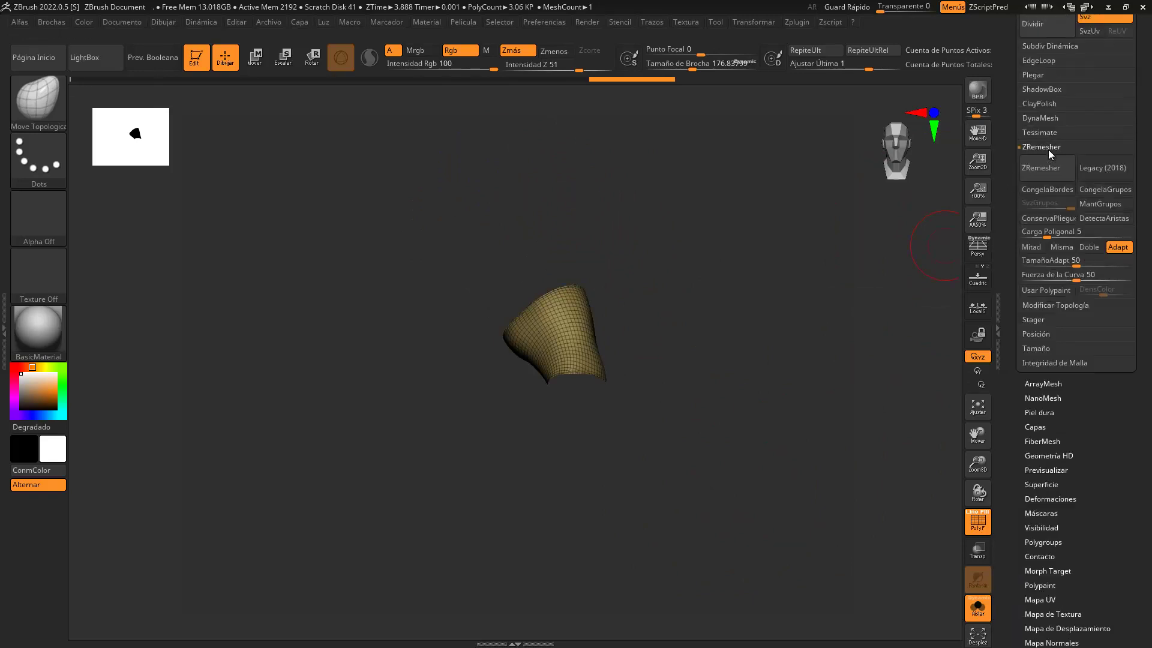
left_click(1044, 234)
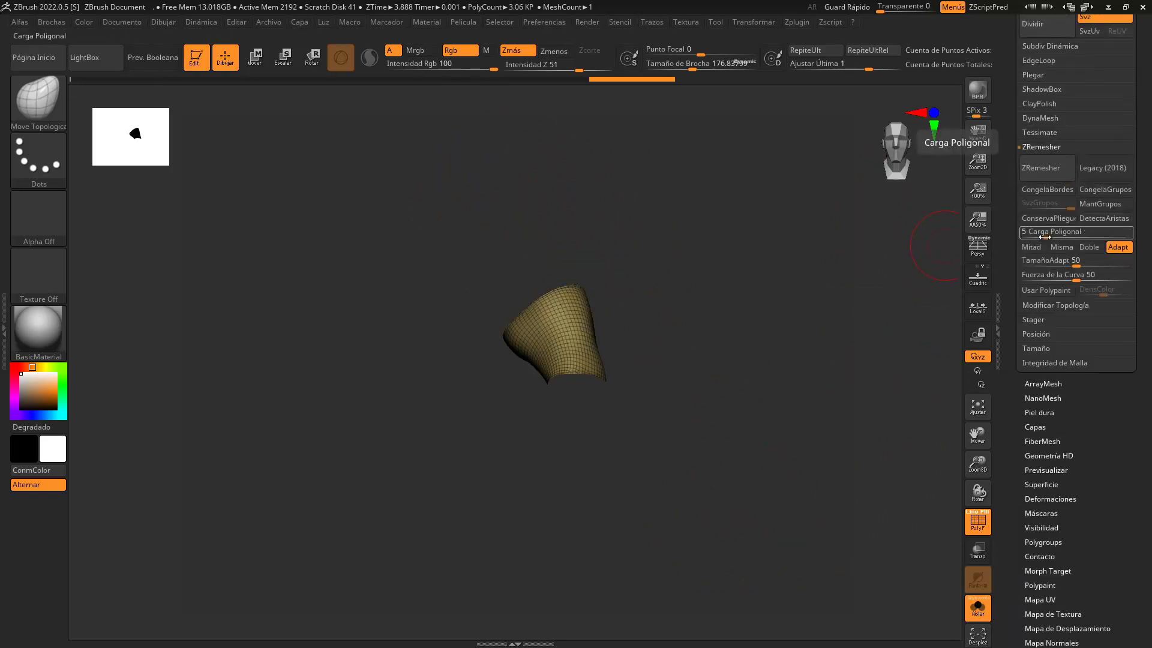
left_click_drag(1044, 237, 1038, 237)
left_click(1041, 168)
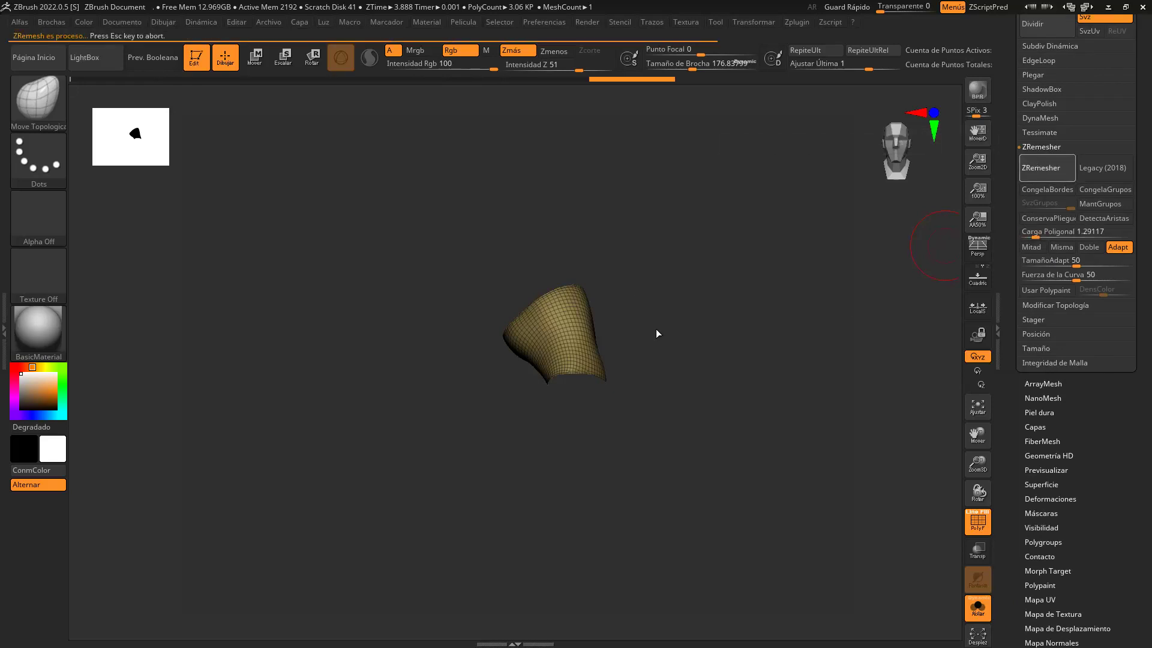
left_click_drag(661, 321, 658, 368, "alt")
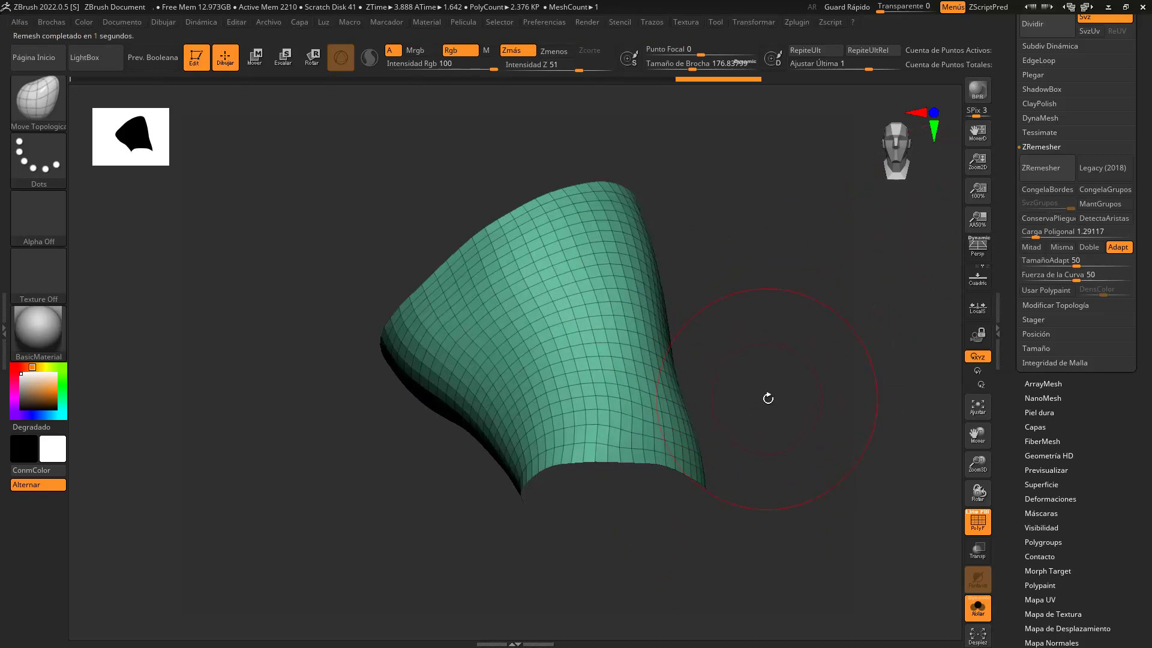
mouse_move(774, 397)
left_mouse_down()
mouse_move(706, 396)
mouse_move(744, 358)
mouse_move(799, 358)
mouse_move(758, 380)
mouse_move(696, 376)
mouse_move(695, 347)
mouse_move(750, 386)
mouse_move(825, 366)
left_mouse_up()
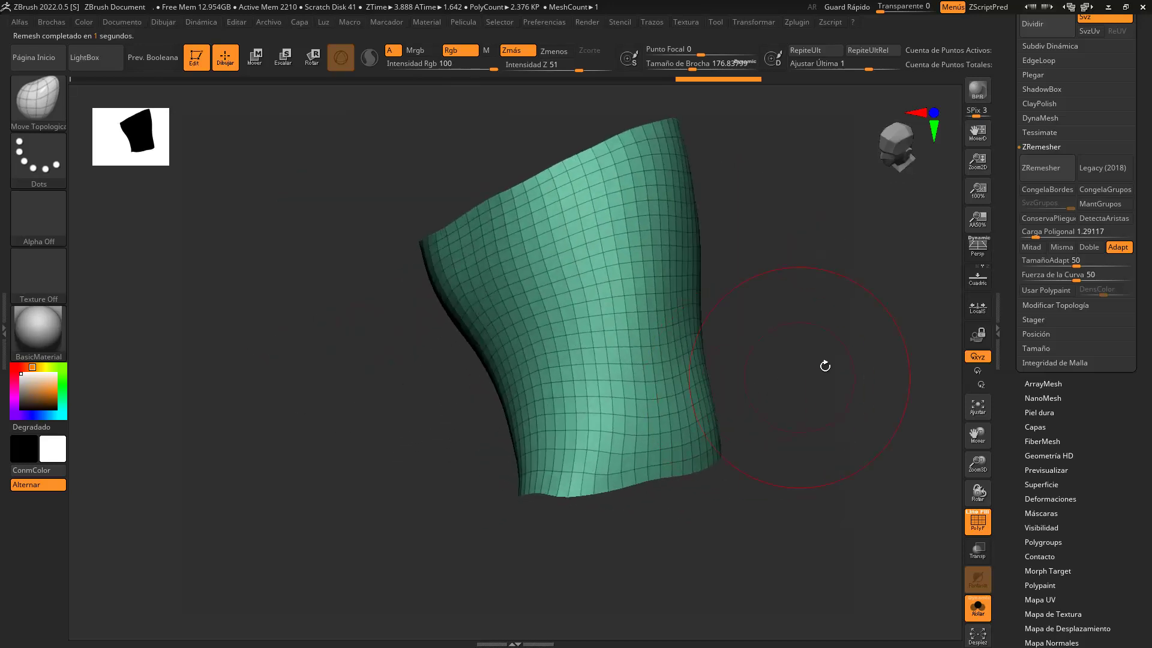
Step: Remesh the cuff again at 0.74673 target polygons and turn off the polygroup colouring
left_click(1042, 168)
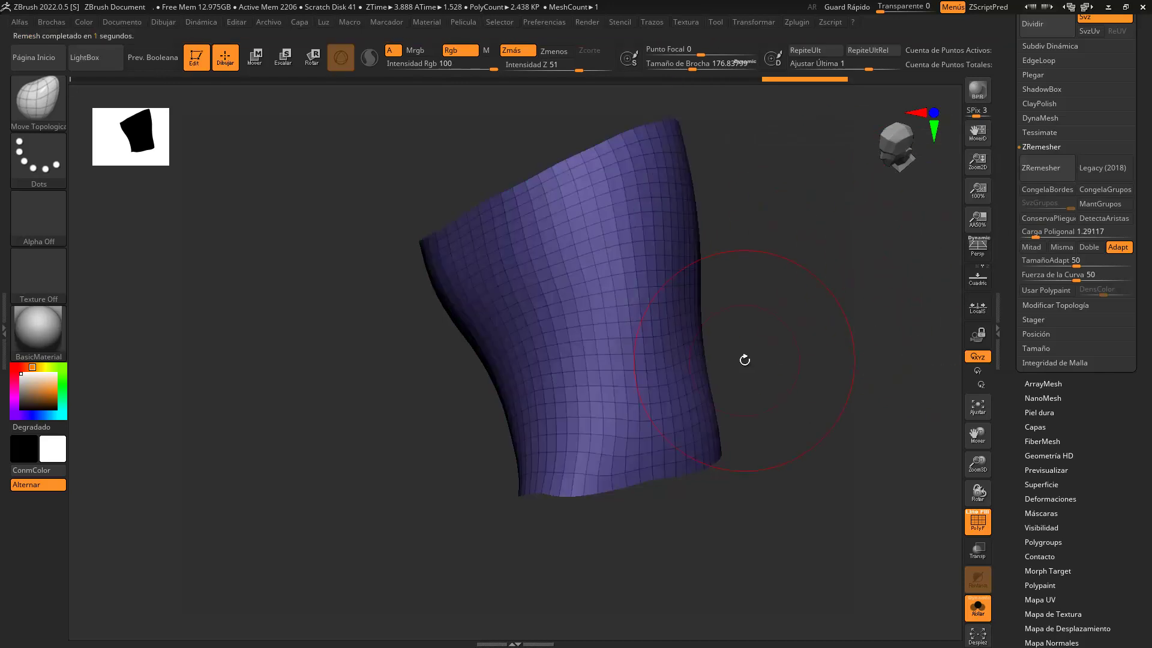
left_click_drag(788, 372, 772, 386)
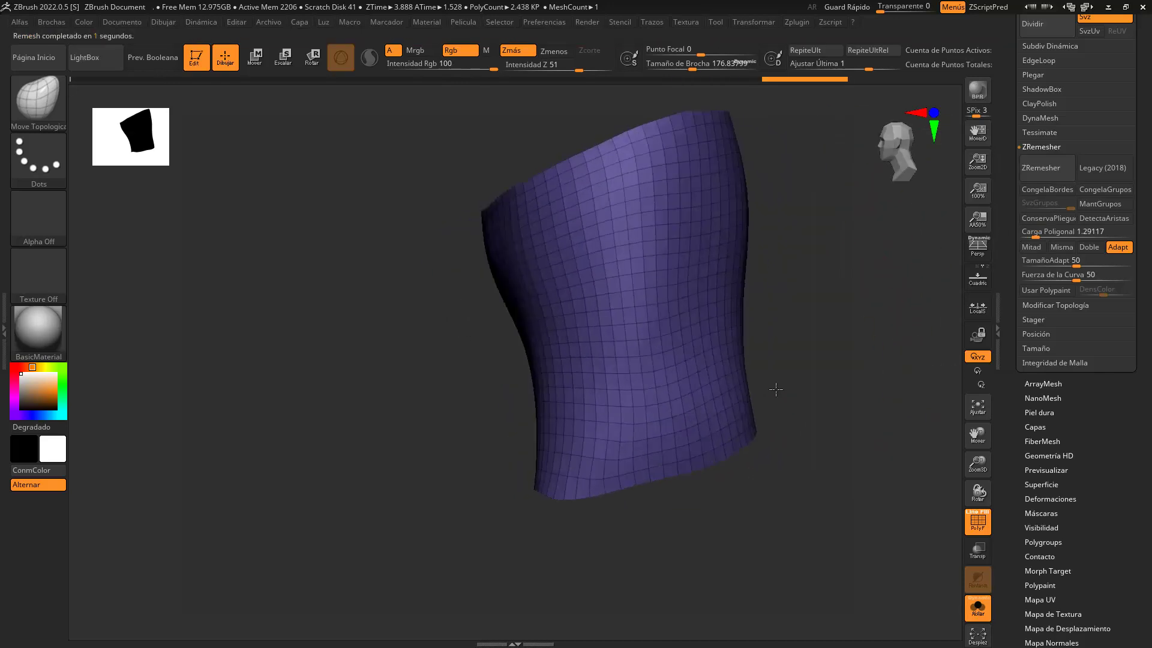
left_click_drag(1033, 235, 1031, 235)
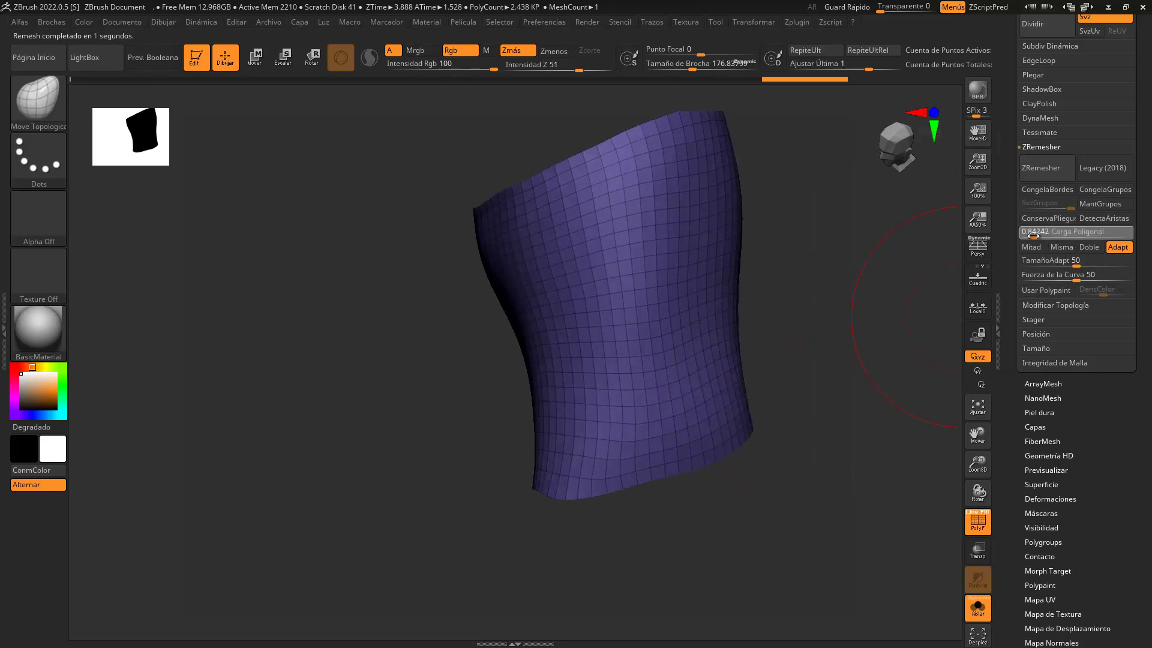
left_click(1044, 167)
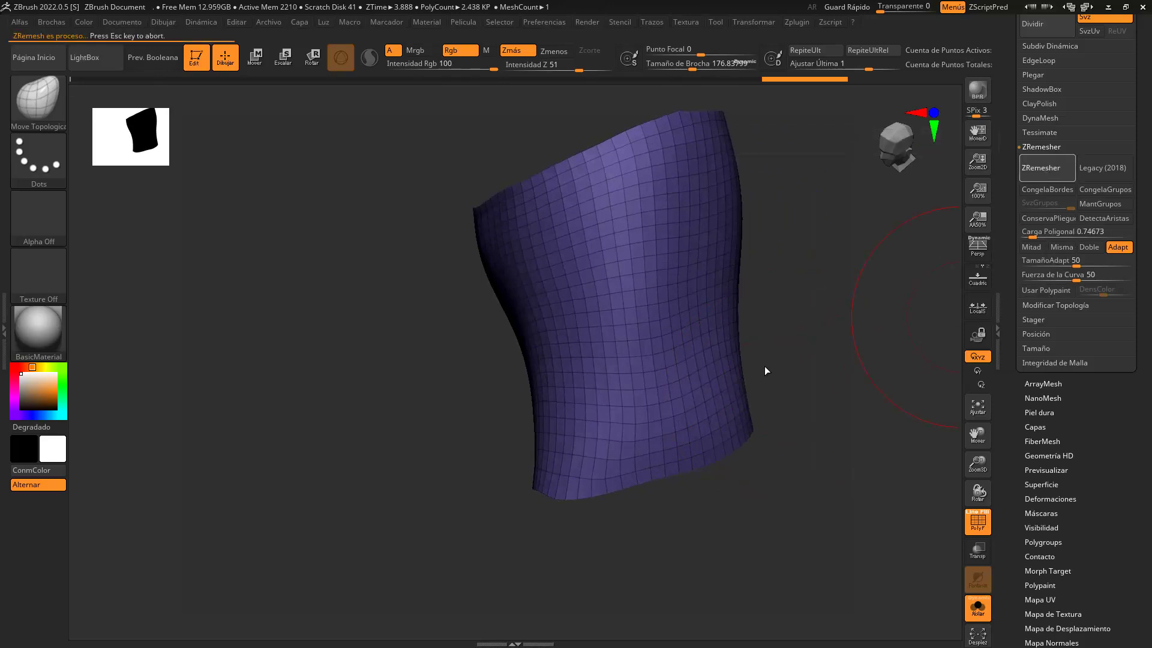
mouse_move(836, 407)
left_mouse_down()
mouse_move(771, 423)
mouse_move(792, 434)
mouse_move(774, 419)
left_mouse_up()
mouse_move(753, 476)
left_mouse_down()
mouse_move(707, 416)
mouse_move(763, 448)
left_mouse_up()
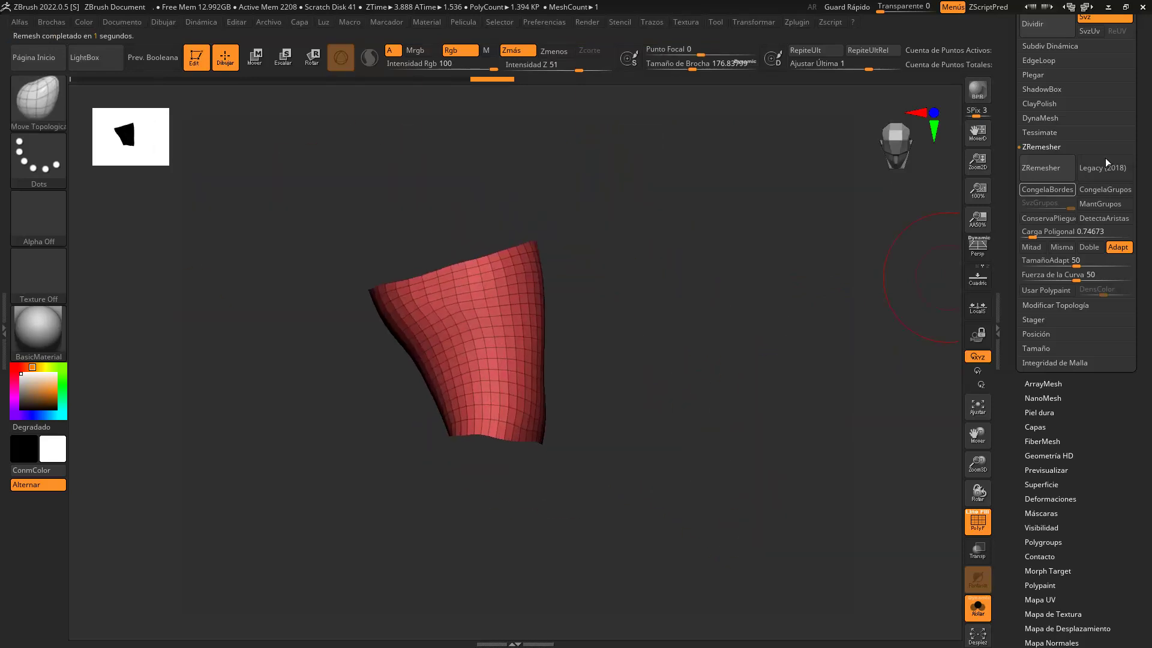
left_click(980, 526)
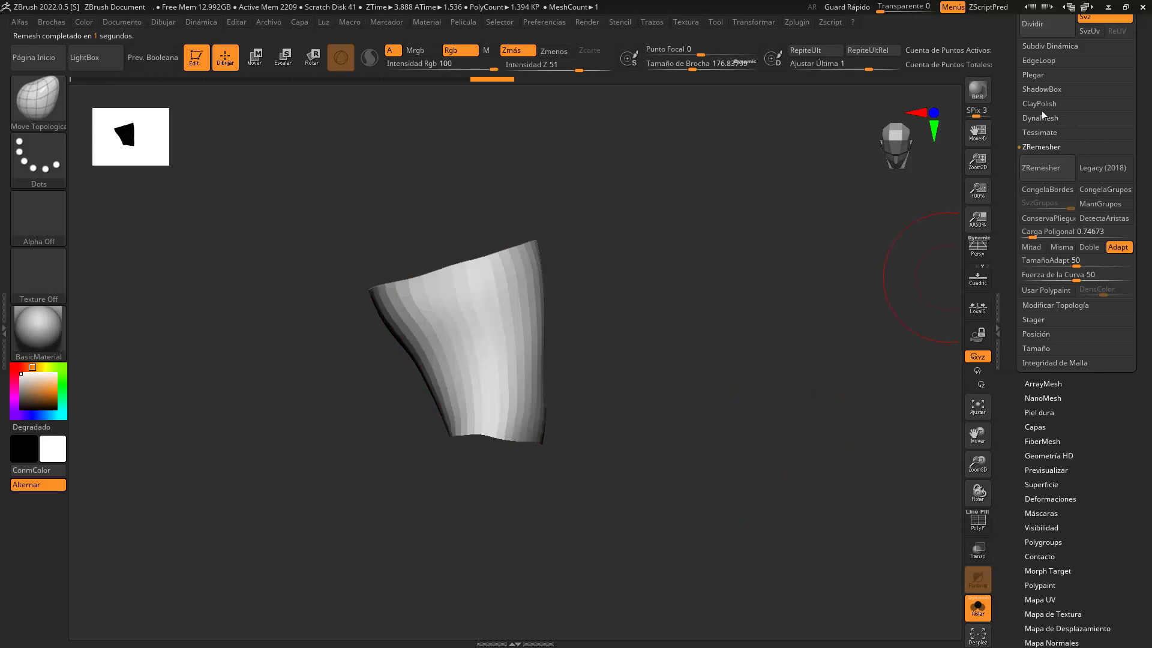
Step: Show the full figure and thicken the cuffs with Panel Loops at polish 0.03637
left_click(978, 609)
left_click_drag(767, 376, 803, 372)
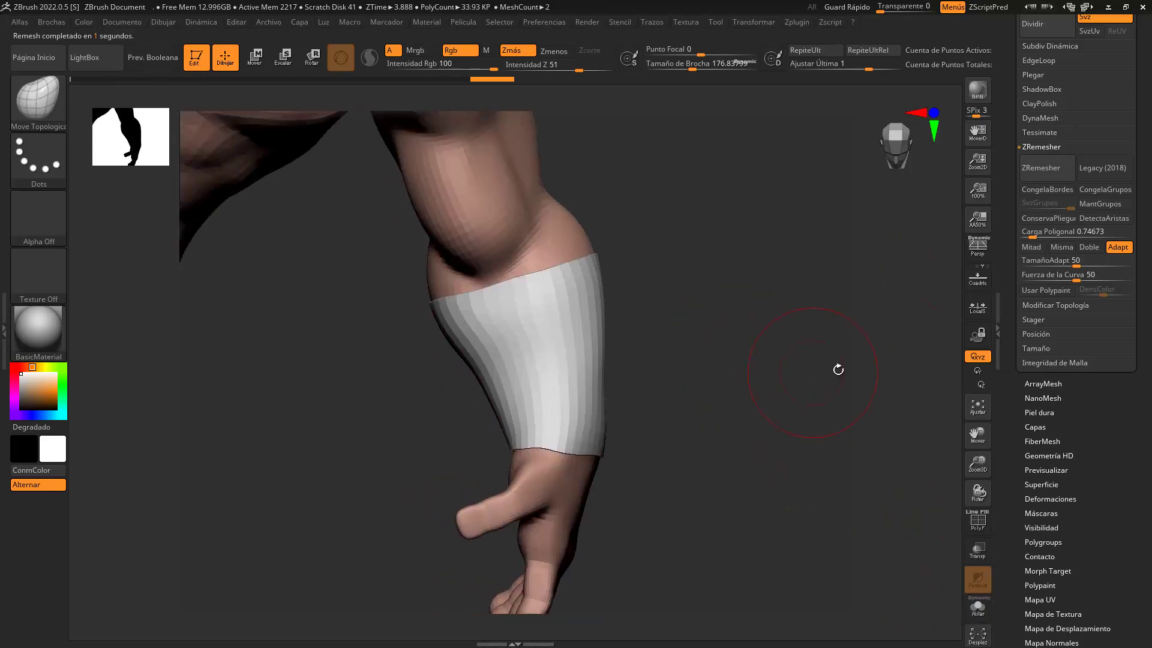
left_click(1039, 60)
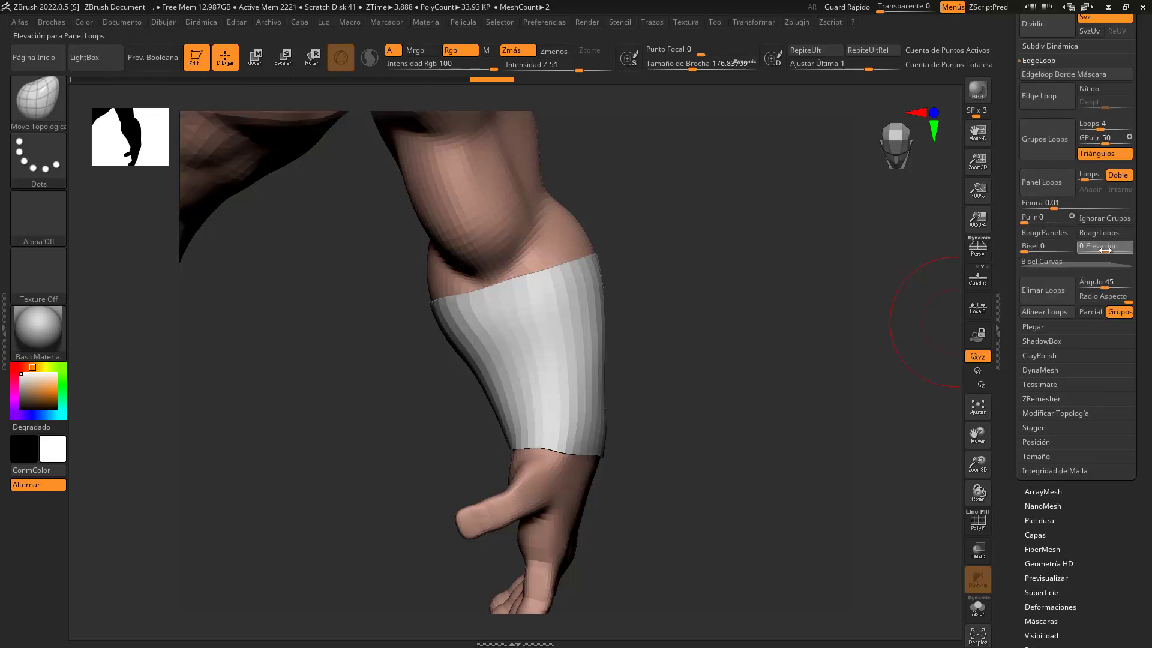
left_click_drag(1055, 207, 1061, 204)
left_click(1043, 181)
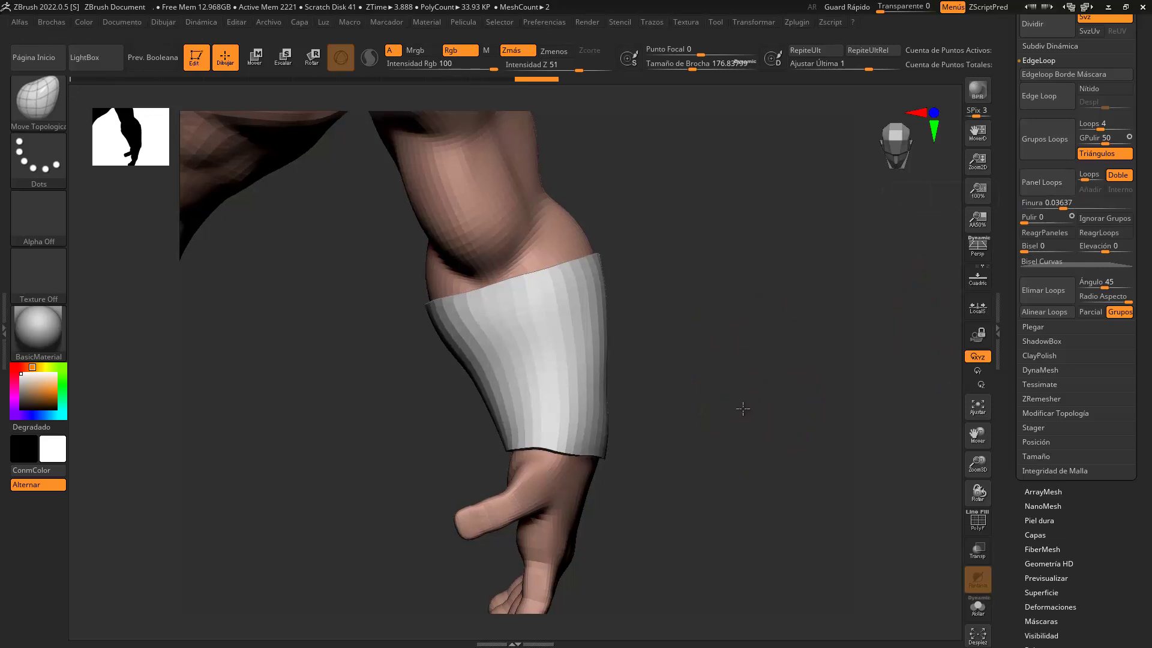
key("f")
left_click_drag(673, 419, 761, 420)
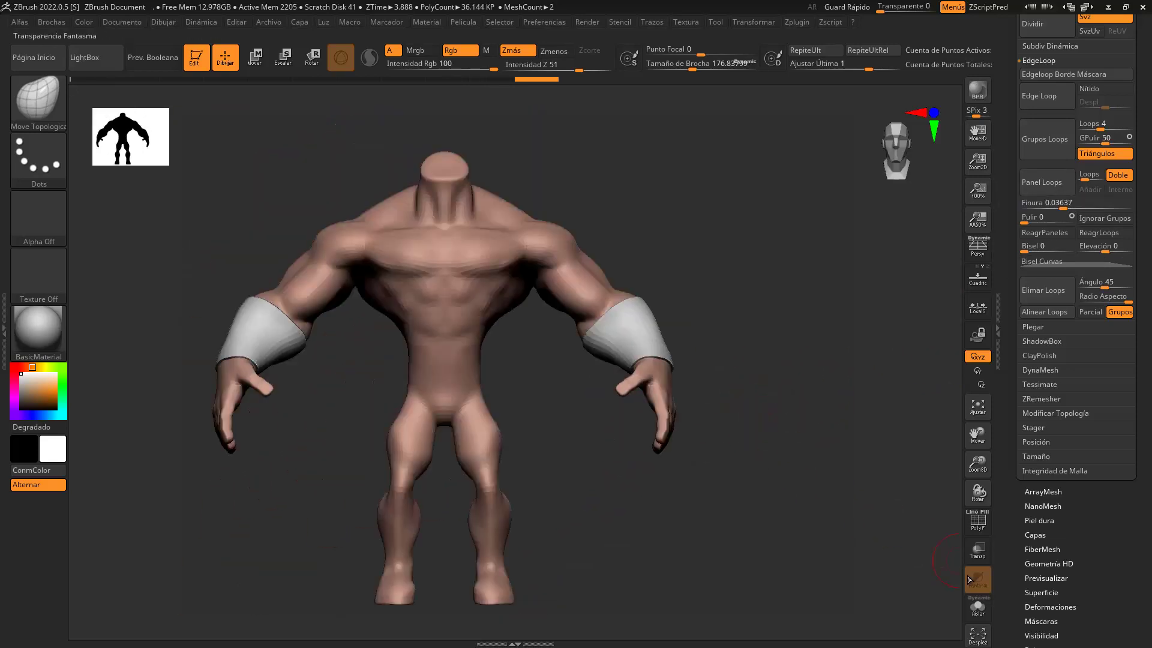
Step: Collapse the Geometry menus and show the curved grey hip pieces
left_click(1031, 60)
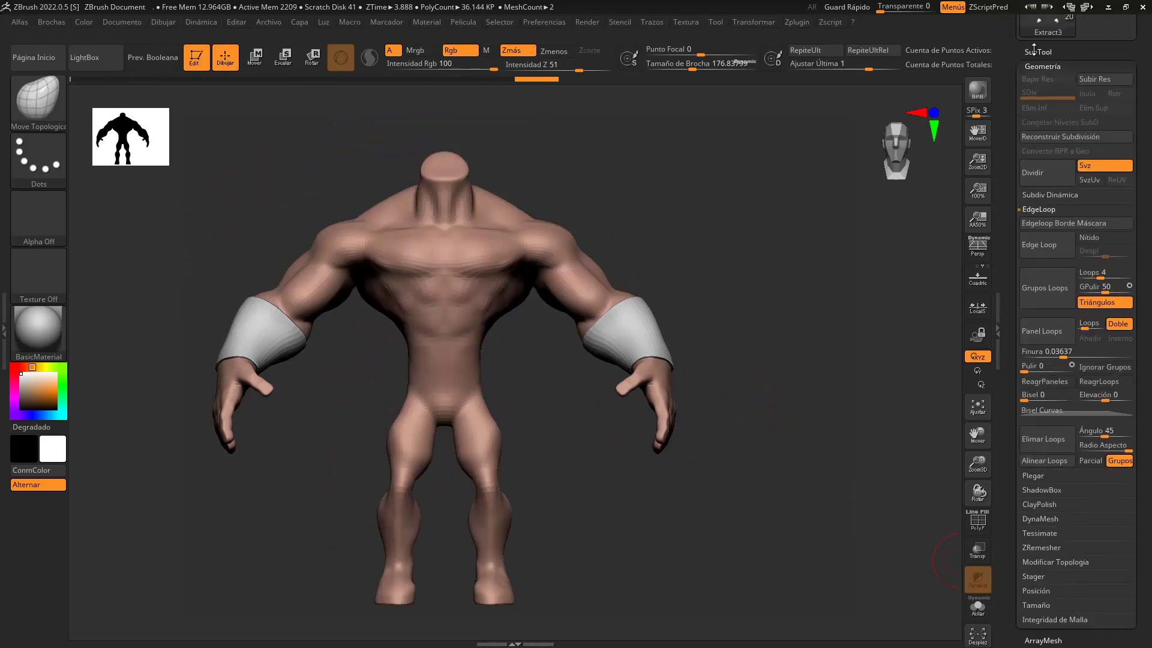
left_click(1038, 55)
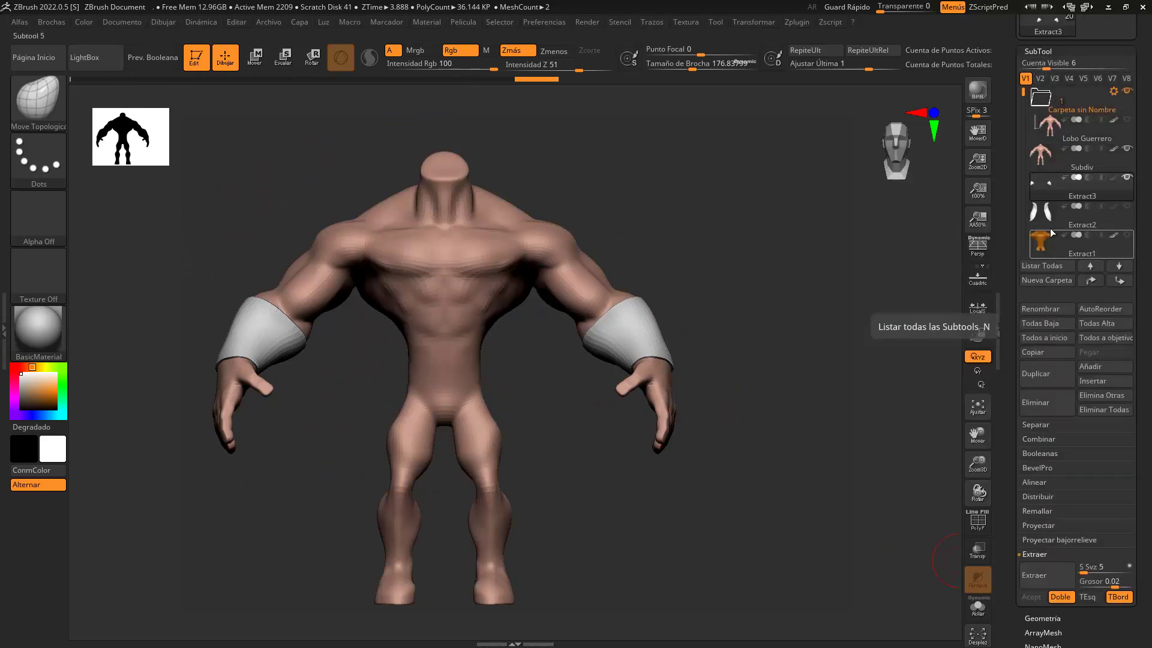
left_click(1128, 207)
Step: Show the orange torso, dark crotch and chest pieces, head, eyes and hair cap
left_click(1127, 235)
mouse_move(1048, 210)
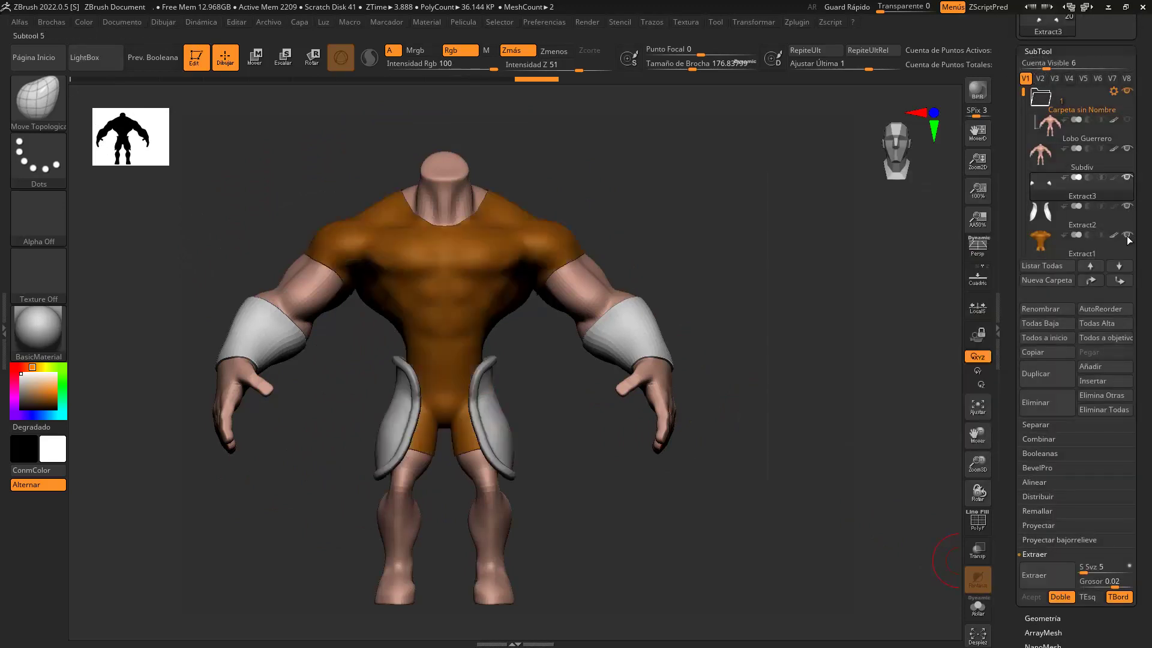
left_click_drag(1024, 94, 1024, 109)
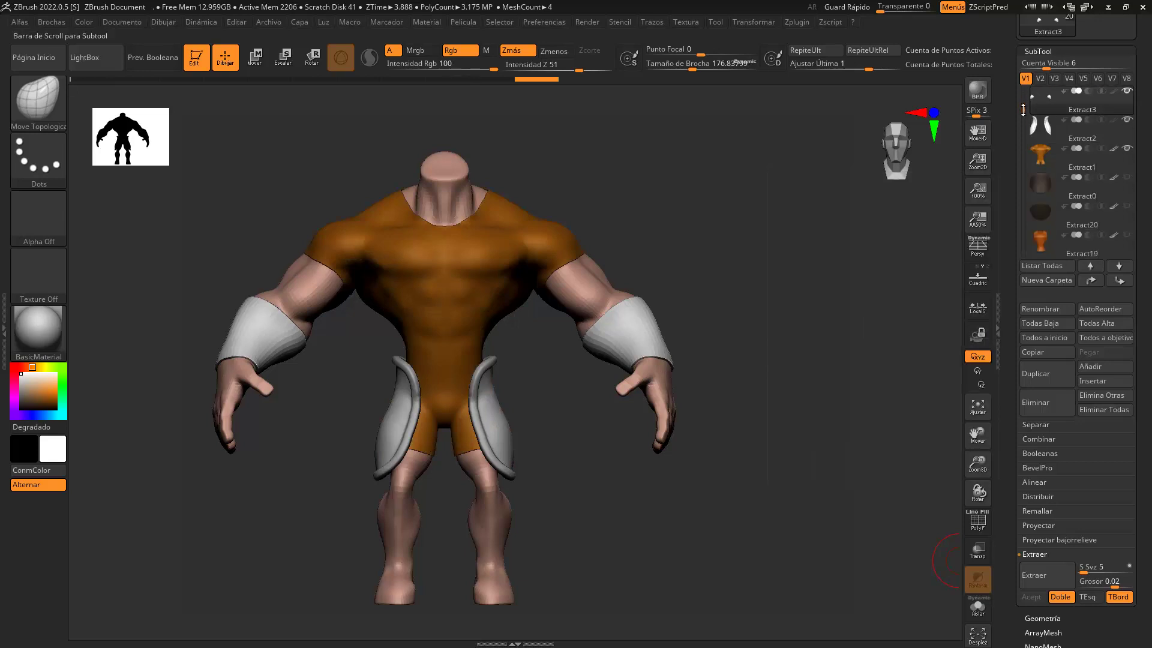
left_click(1127, 208)
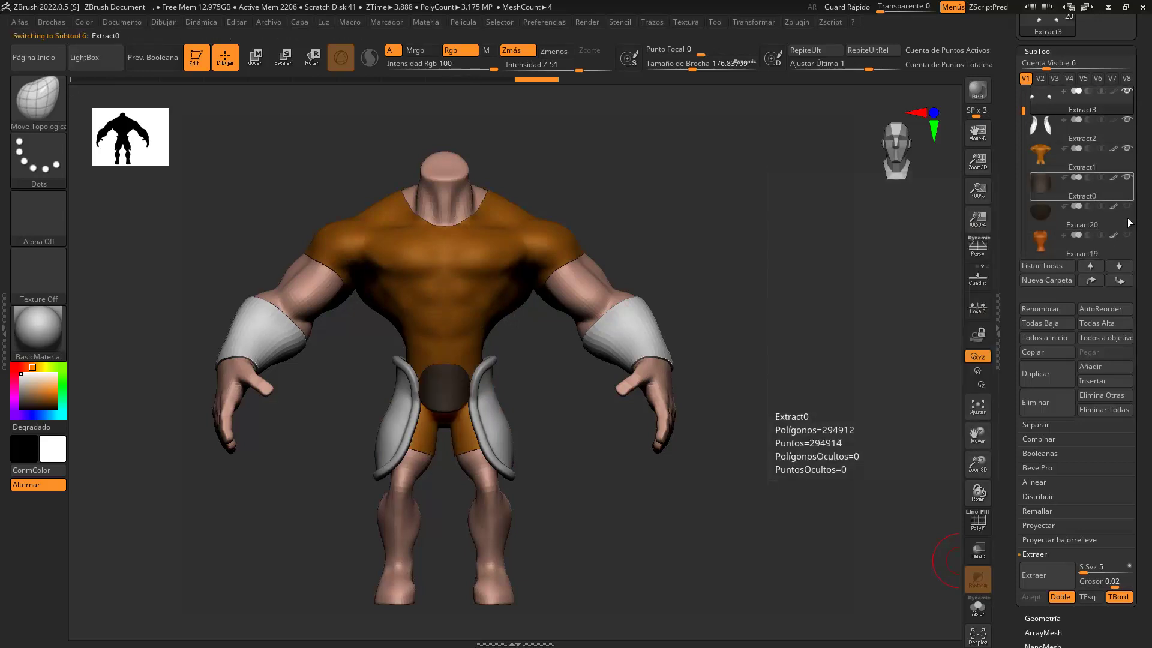
left_click(1127, 207)
scroll(1068, 174, "down", 5)
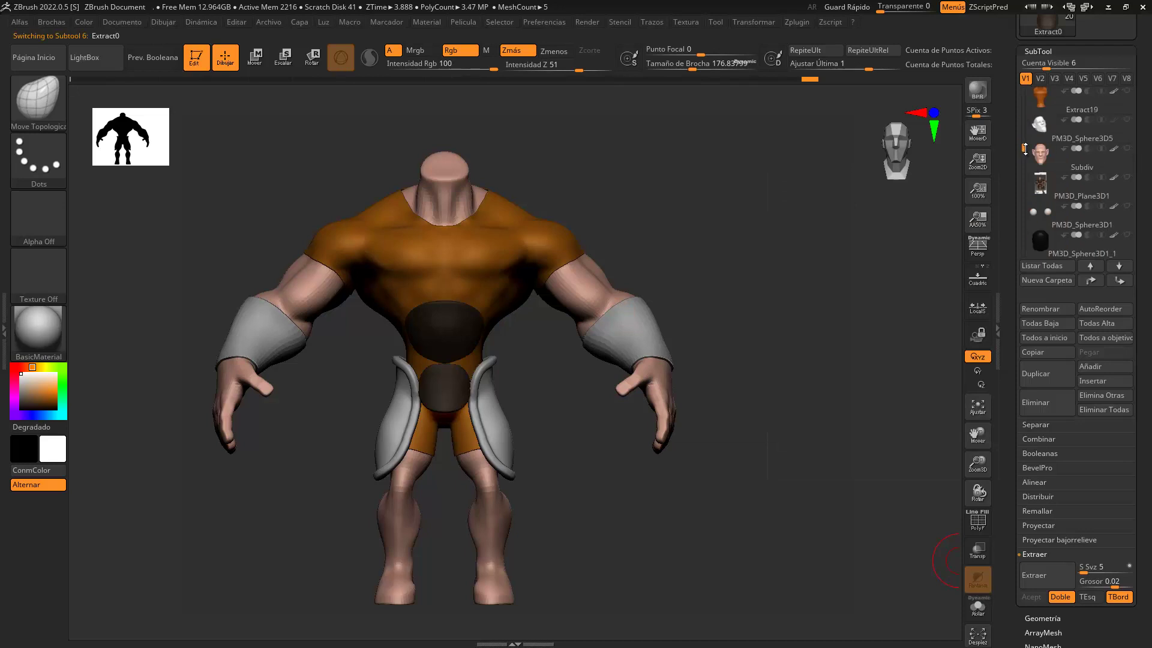
left_click(1127, 148)
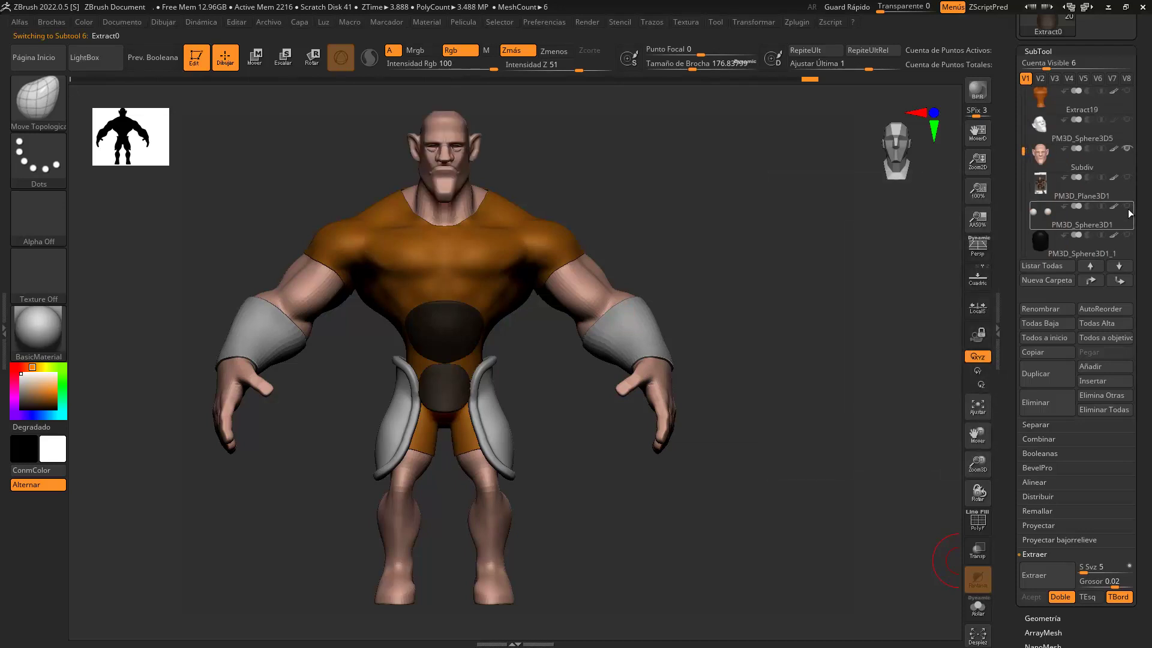
left_click(1128, 206)
left_click(1128, 235)
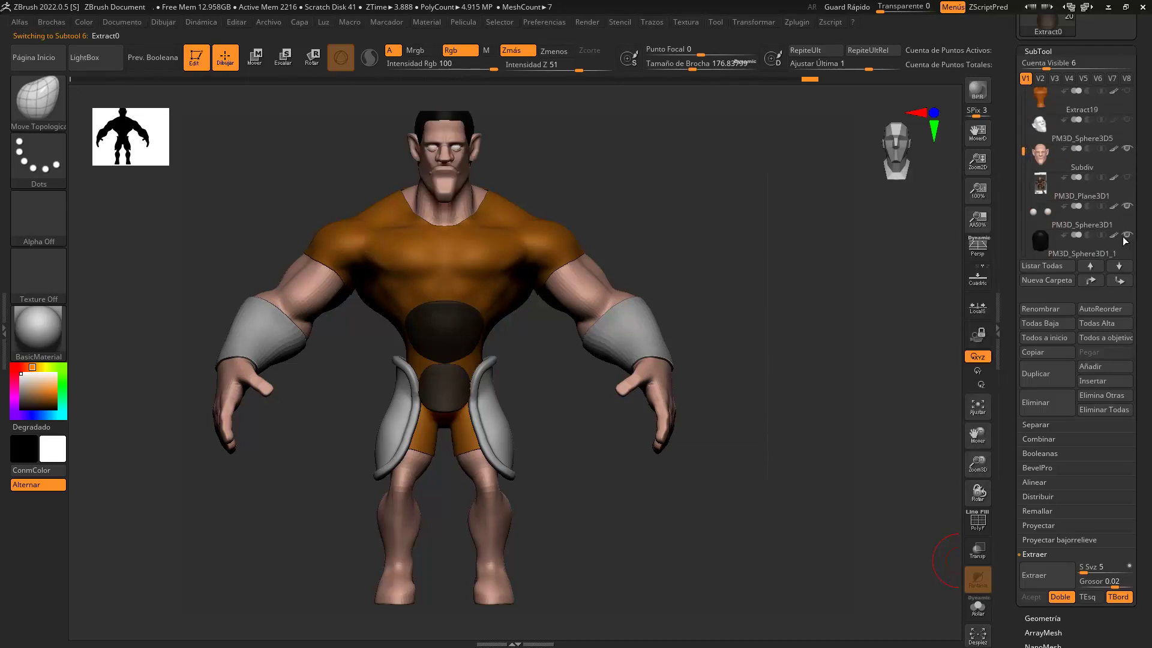
Step: Show the hair strands, spiky hair, dark collar, vest, shoulder pads and their spikes
scroll(1134, 180, "down", 2)
scroll(1137, 174, "down", 1)
scroll(1143, 162, "down", 1)
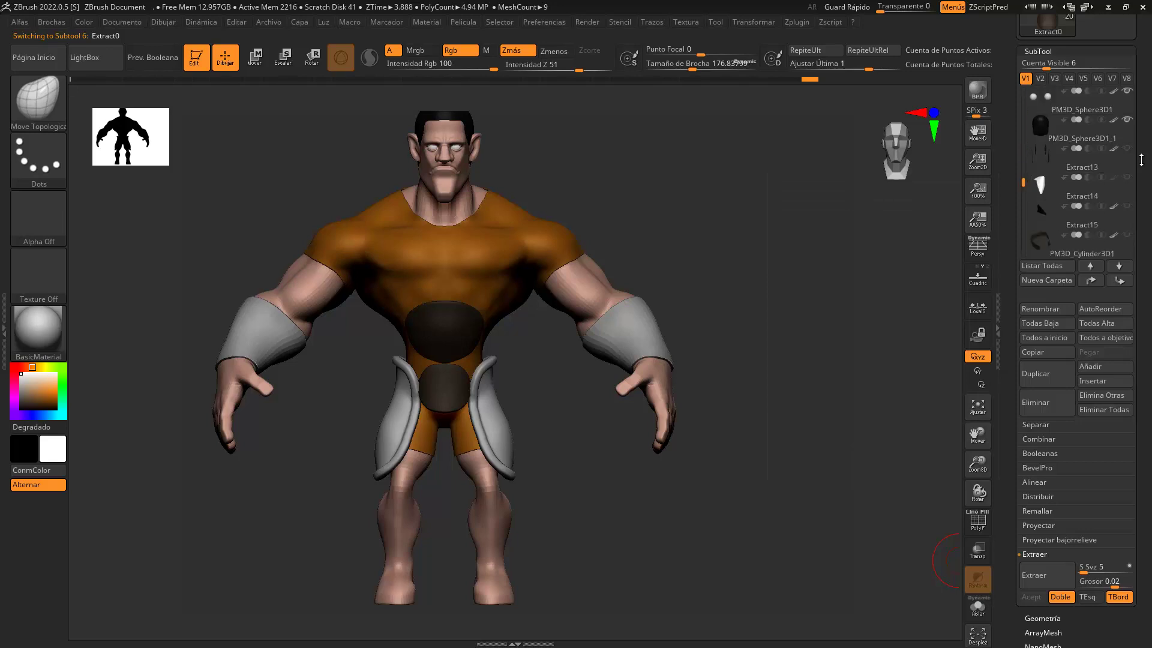
left_click(1129, 150)
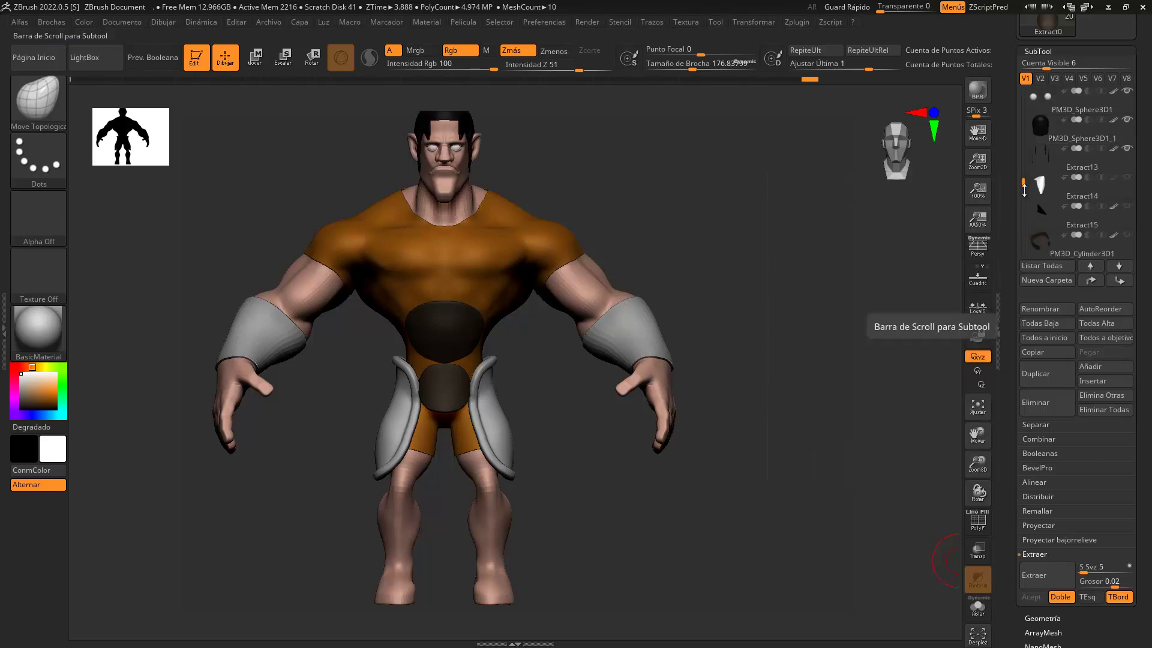
scroll(1122, 180, "down", 1)
left_click(1128, 178)
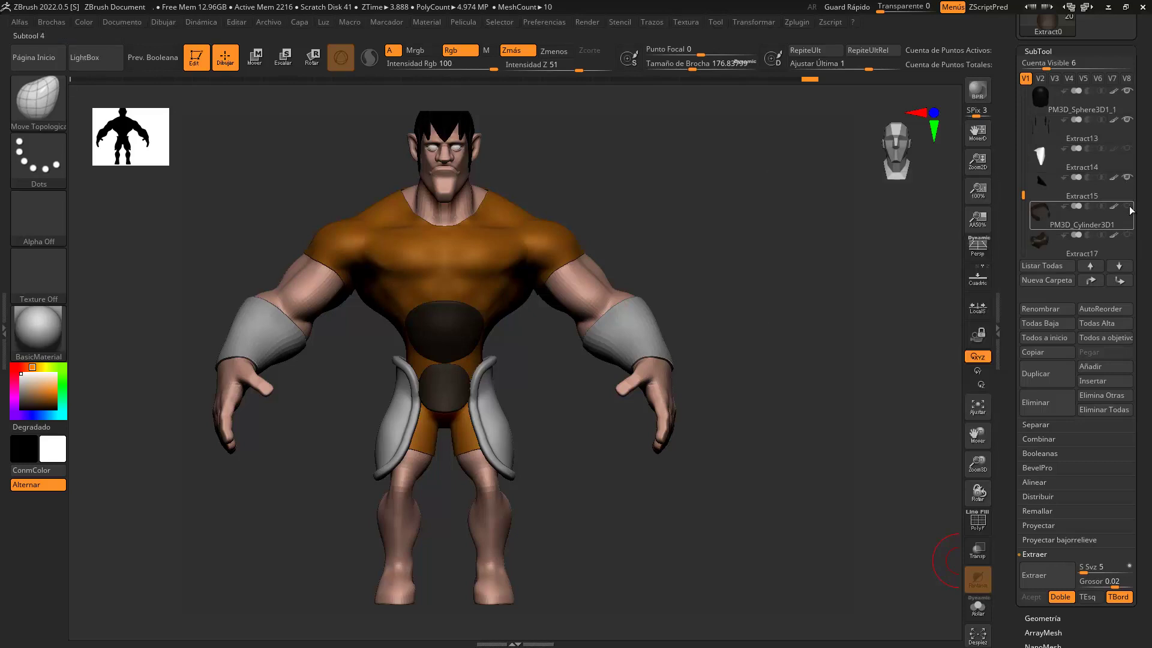
left_click(1128, 206)
left_click(1128, 235)
mouse_move(1024, 195)
left_mouse_down()
mouse_move(1023, 226)
mouse_move(1021, 141)
mouse_move(1023, 169)
left_mouse_up()
left_click(1128, 207)
left_click(1128, 235)
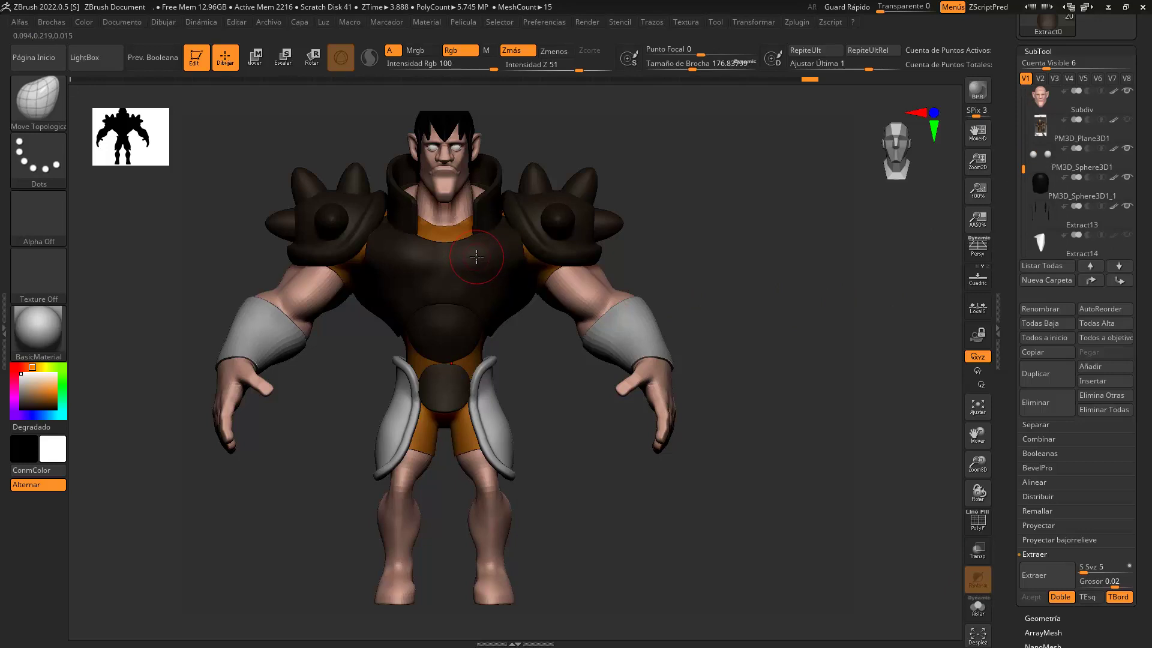
Step: Pick the dark brown chest colour, FillObject Extract2 with it, and re-enable Rgb
key("c")
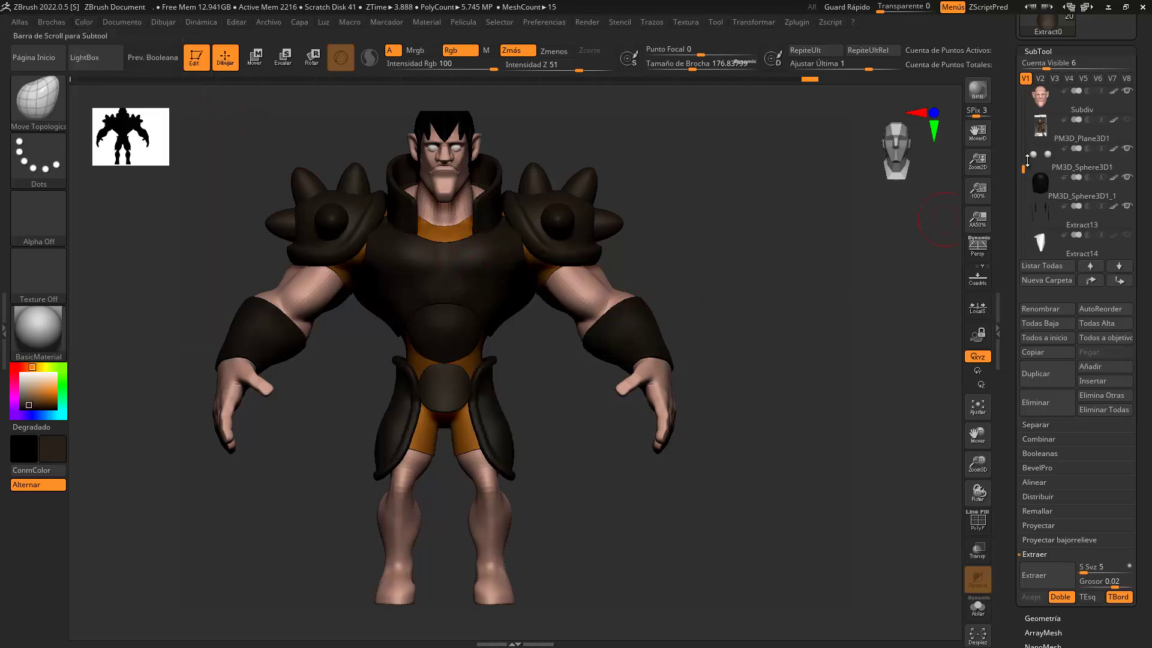
mouse_move(1023, 169)
left_mouse_down()
mouse_move(1025, 209)
mouse_move(1021, 115)
left_mouse_up()
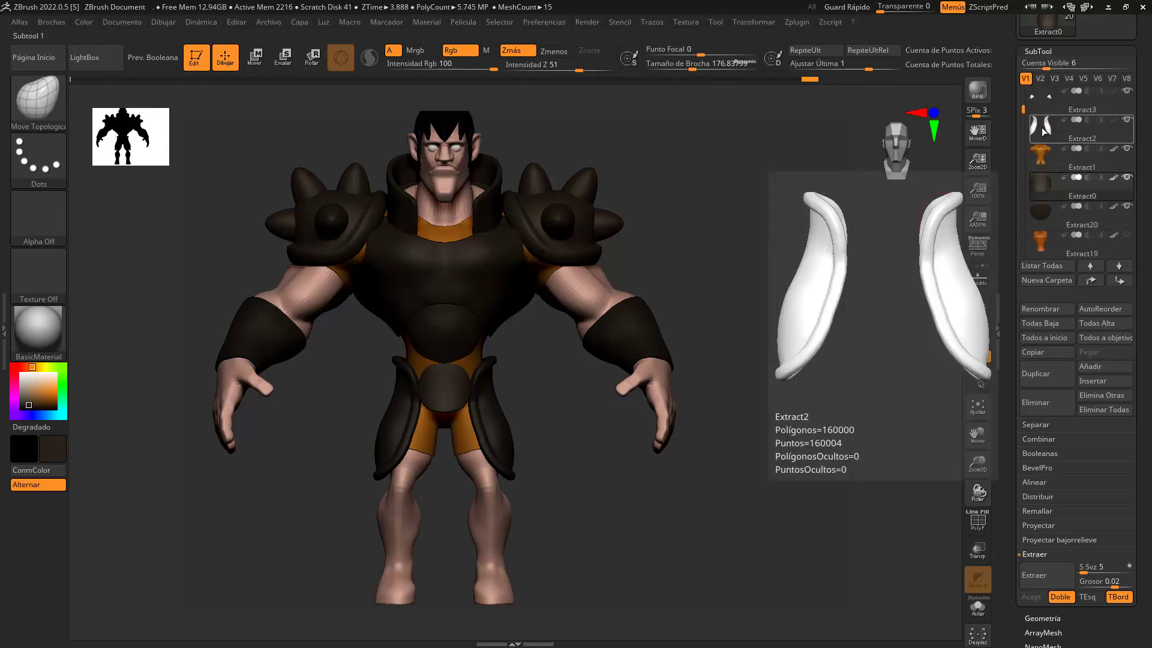
left_click(1061, 126)
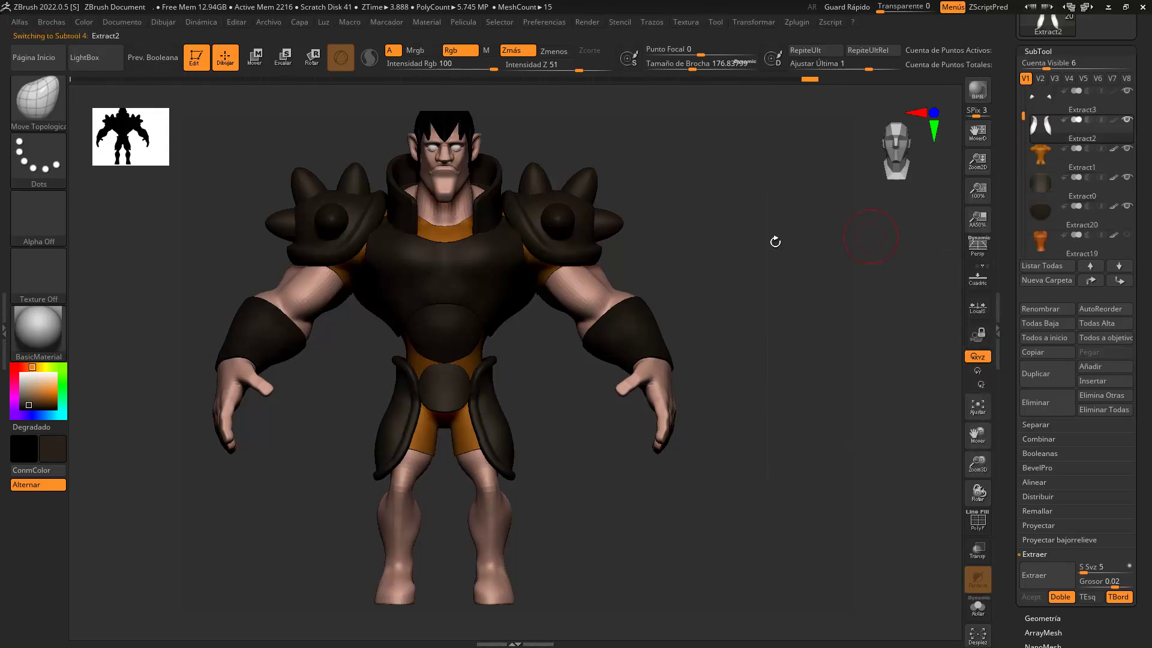
left_click(84, 21)
left_click(124, 279)
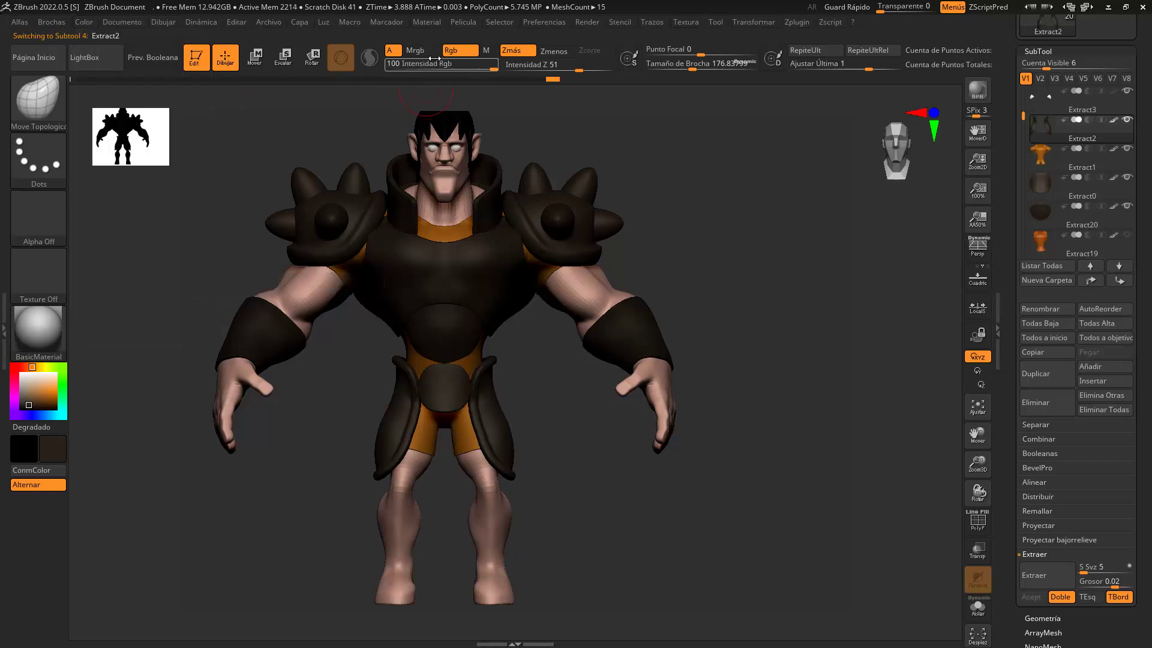
left_click(454, 53)
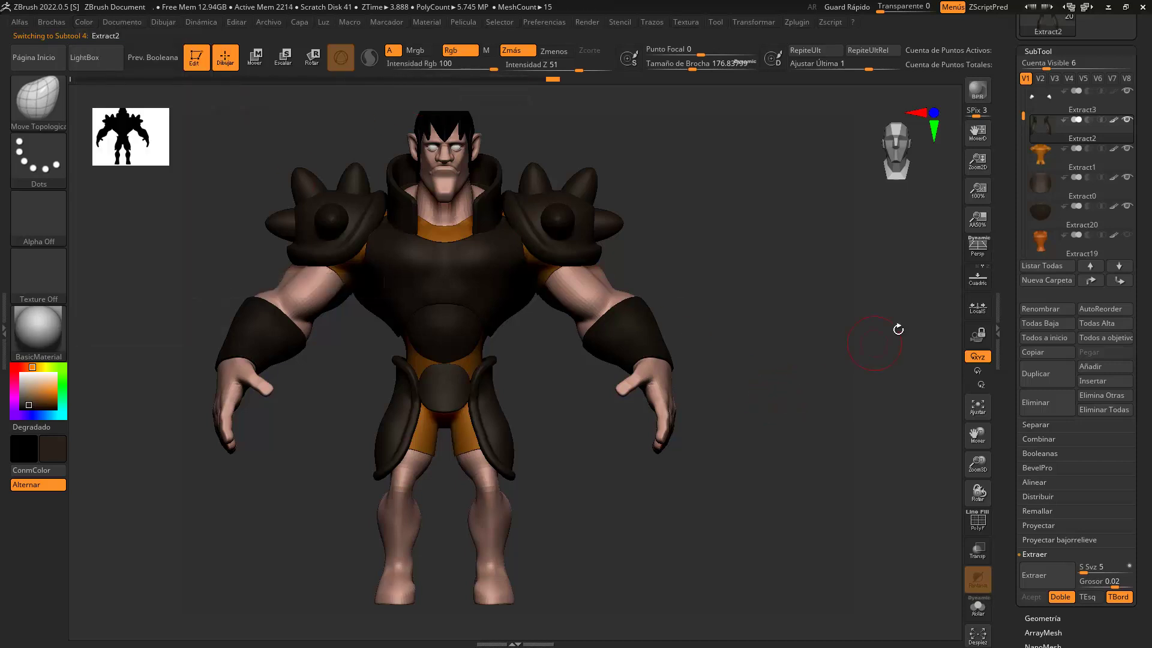
left_click_drag(1023, 119, 1022, 99)
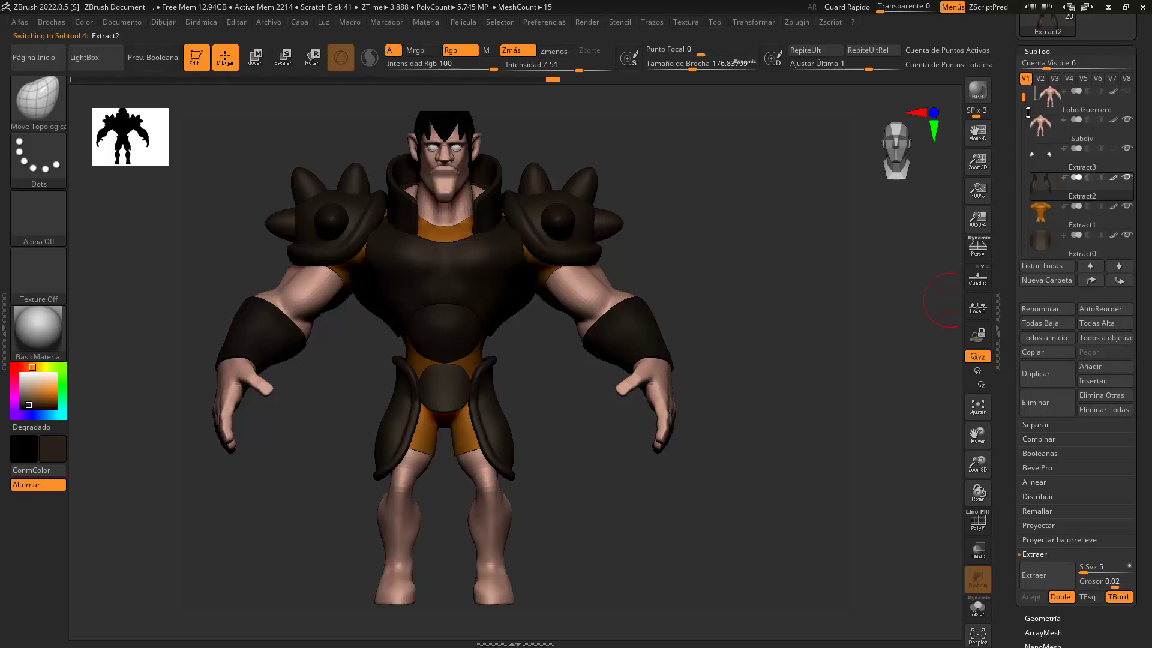
left_click(83, 23)
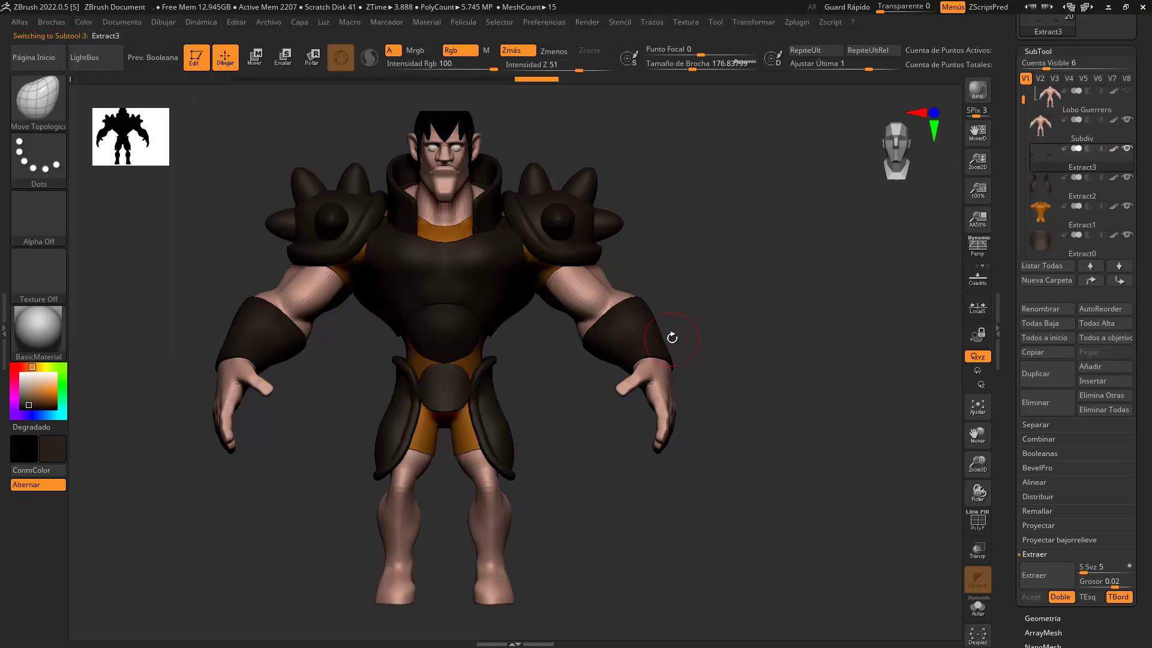
Step: Zoom in on the forearm cuff with its PolyF wireframe shown and open the brush list
mouse_move(728, 327)
left_mouse_down("alt")
mouse_move(759, 360)
mouse_move(644, 277)
mouse_move(666, 324)
left_mouse_up("alt")
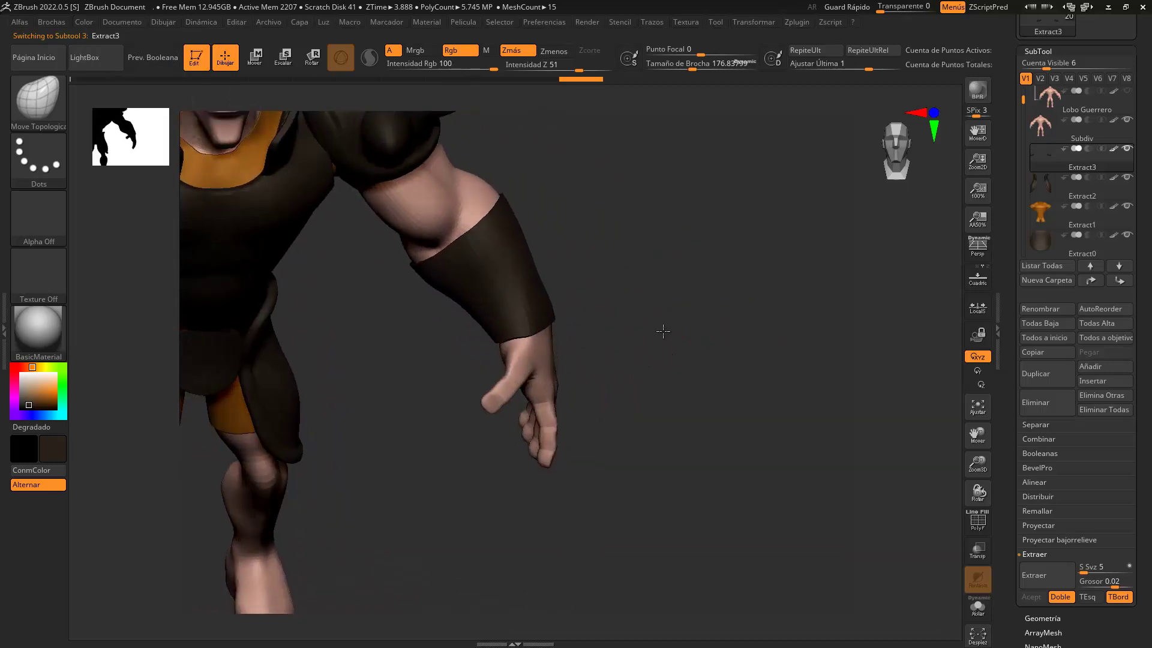
mouse_move(630, 224)
left_mouse_down("alt")
mouse_move(650, 272)
mouse_move(703, 260)
mouse_move(726, 330)
left_mouse_up("alt")
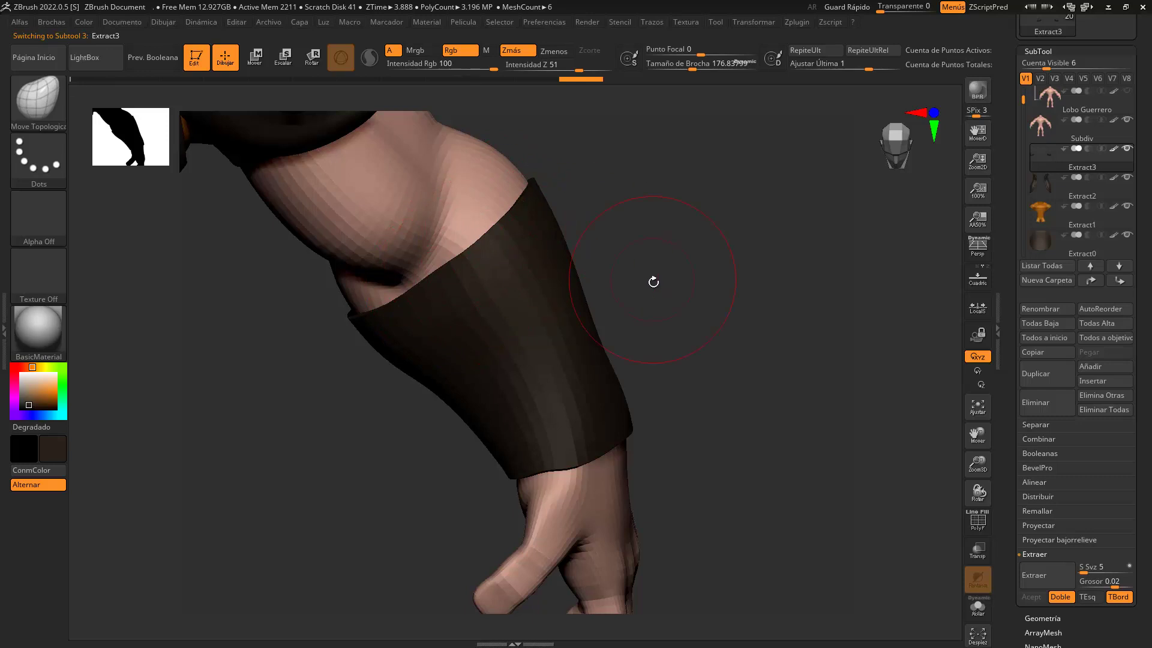
mouse_move(678, 277)
left_mouse_down()
mouse_move(676, 249)
mouse_move(526, 207)
left_mouse_up()
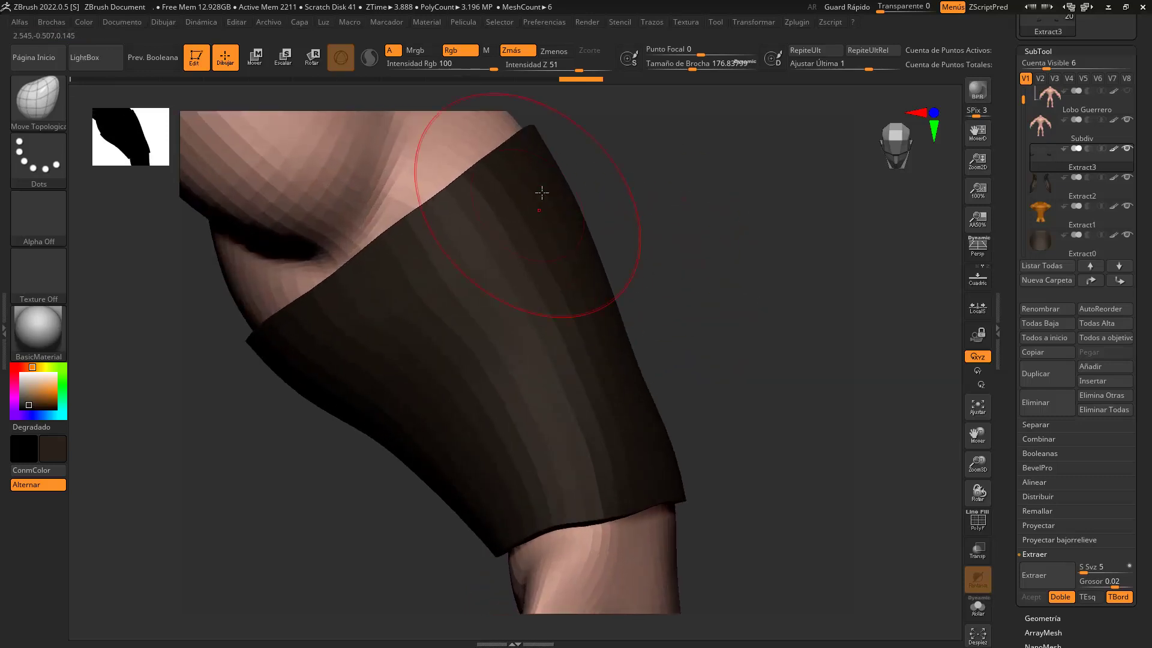
left_click(978, 530)
mouse_move(619, 195)
left_mouse_down()
mouse_move(696, 258)
mouse_move(703, 72)
mouse_move(681, 71)
left_mouse_up()
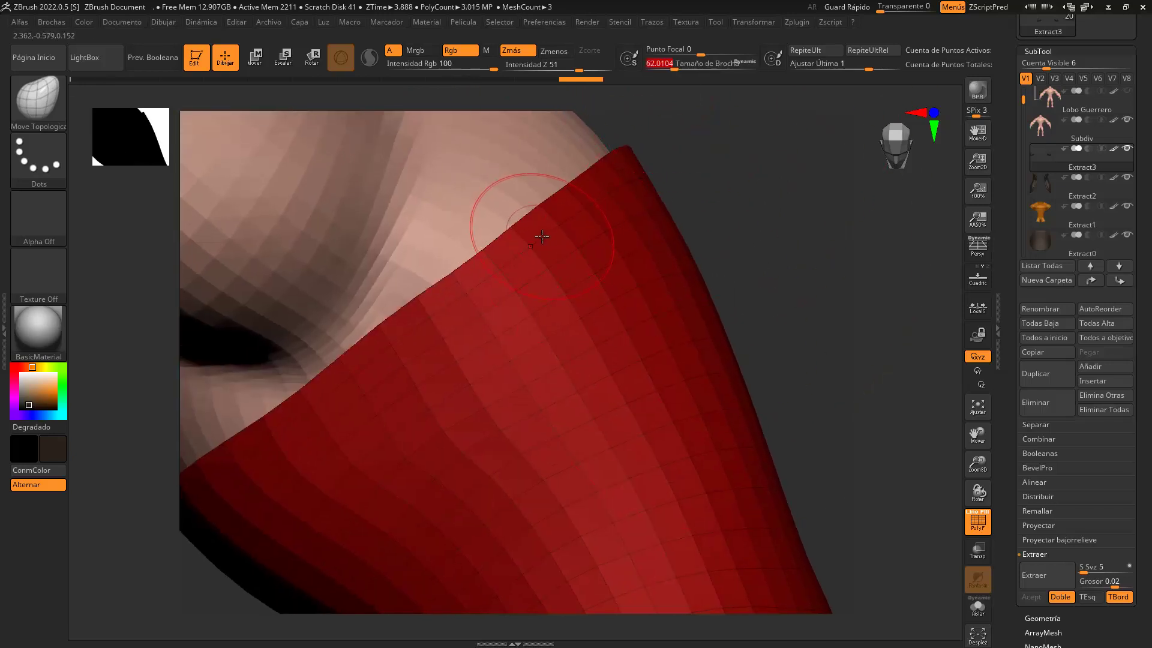
left_click(38, 99)
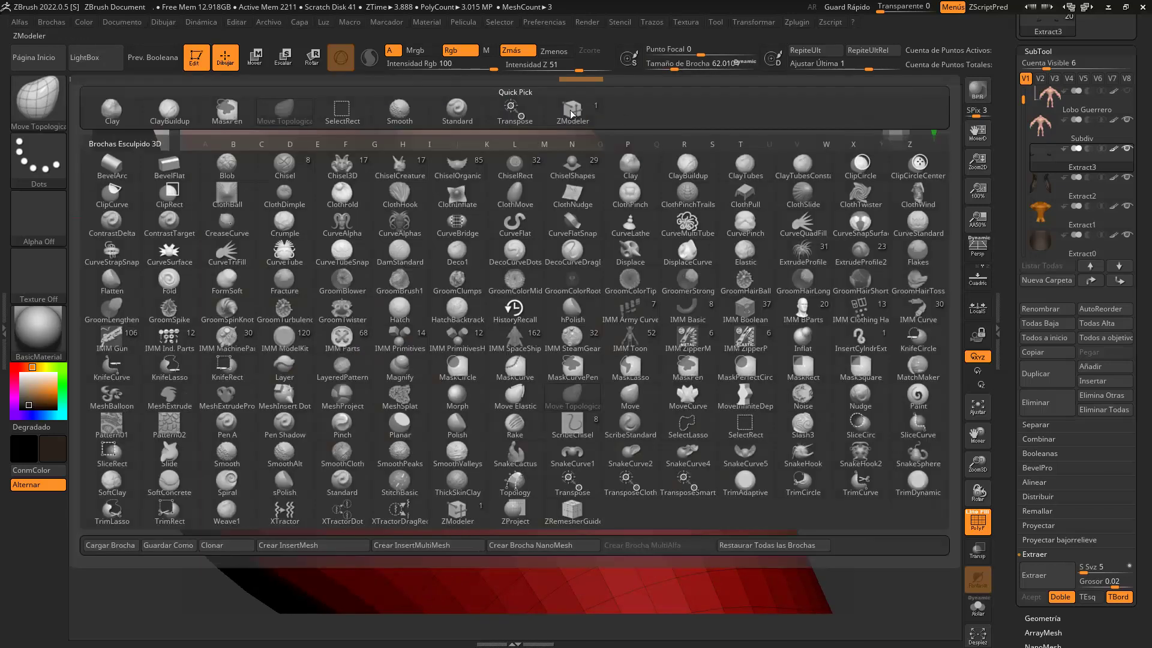
Step: Switch to ZModeler set to delete partial edge loops, then orbit around the cuff
left_click(577, 105)
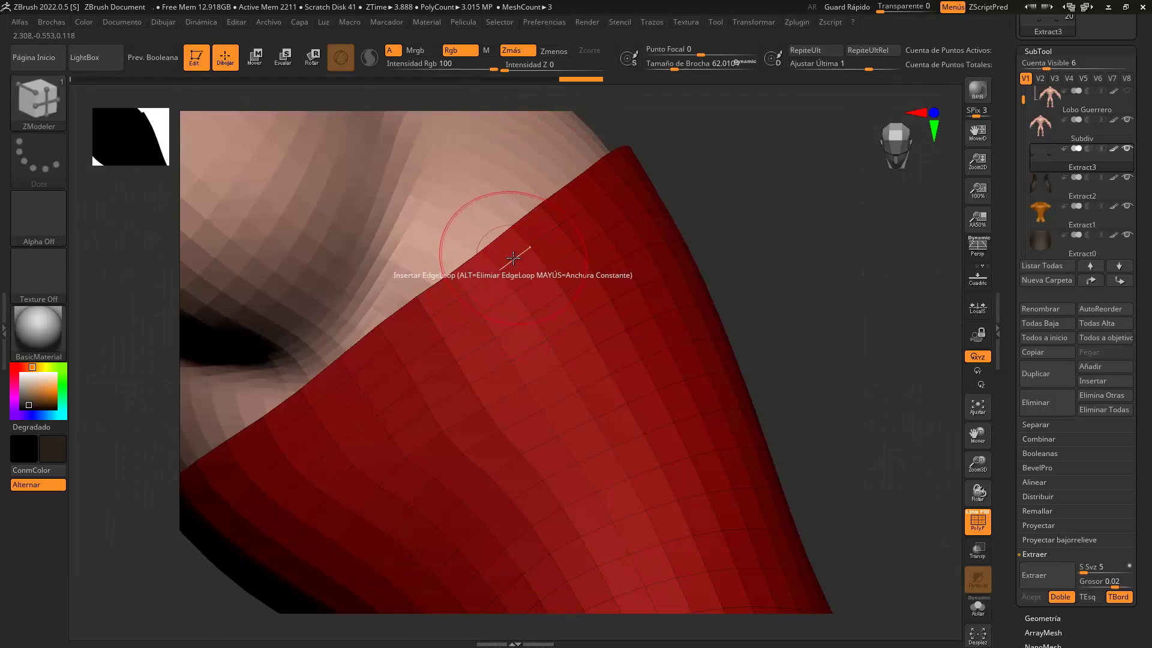
key("space")
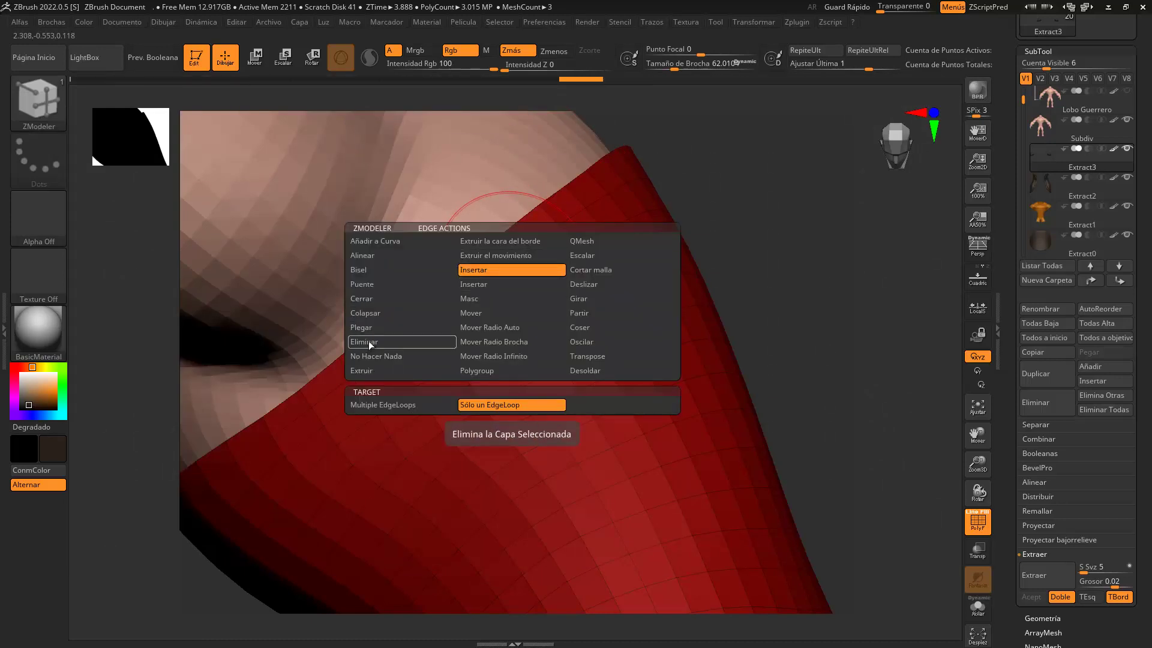
left_click(369, 343)
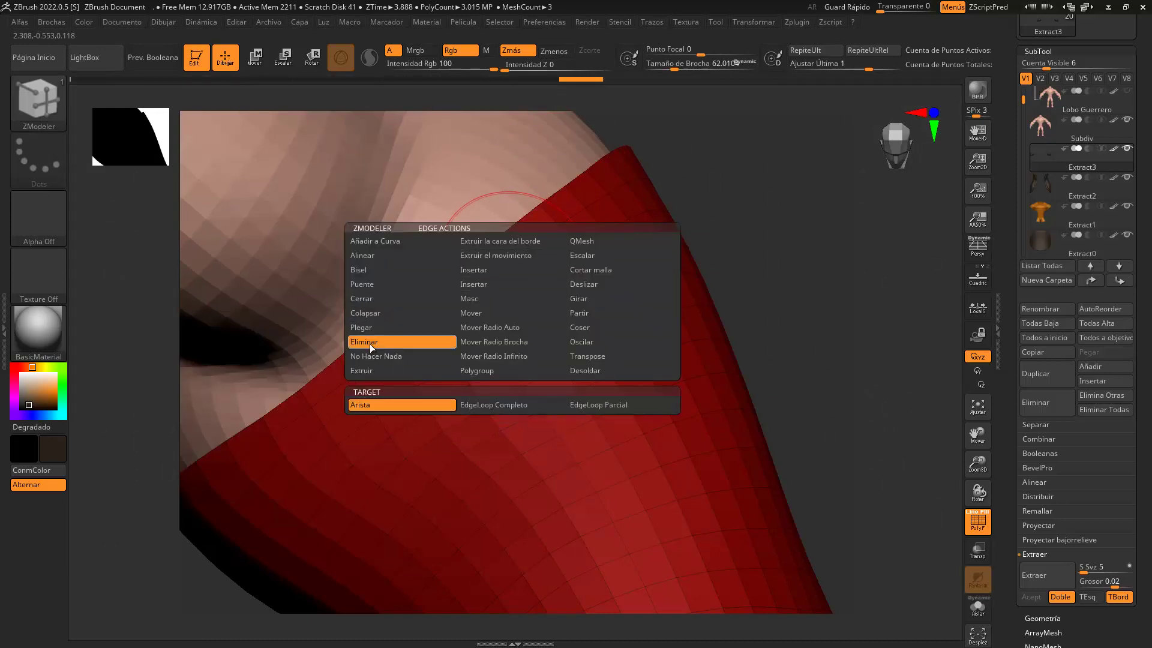
left_click(603, 406)
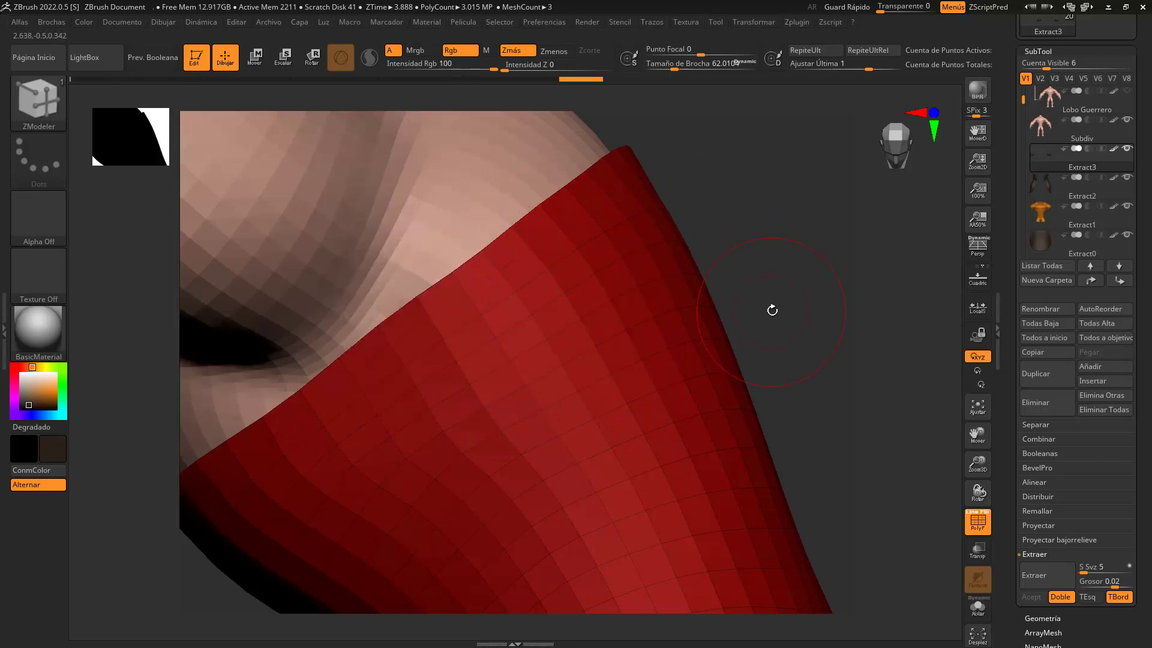
left_click_drag(771, 311, 573, 341)
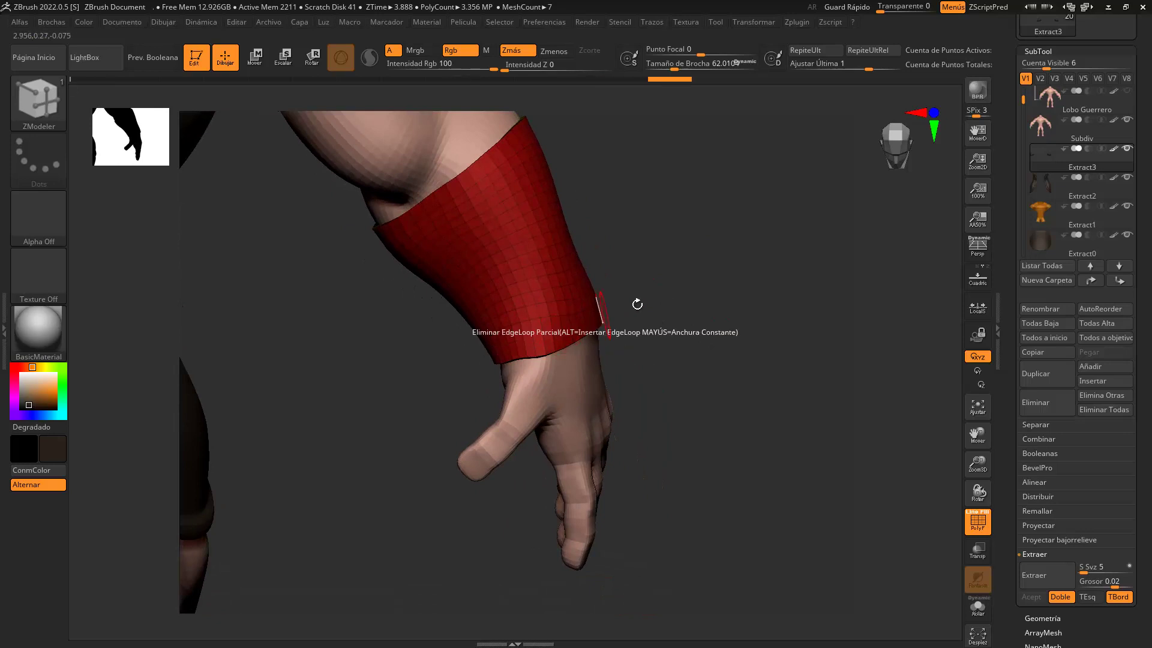
mouse_move(599, 317)
left_mouse_down()
mouse_move(771, 229)
mouse_move(707, 296)
mouse_move(772, 398)
left_mouse_up()
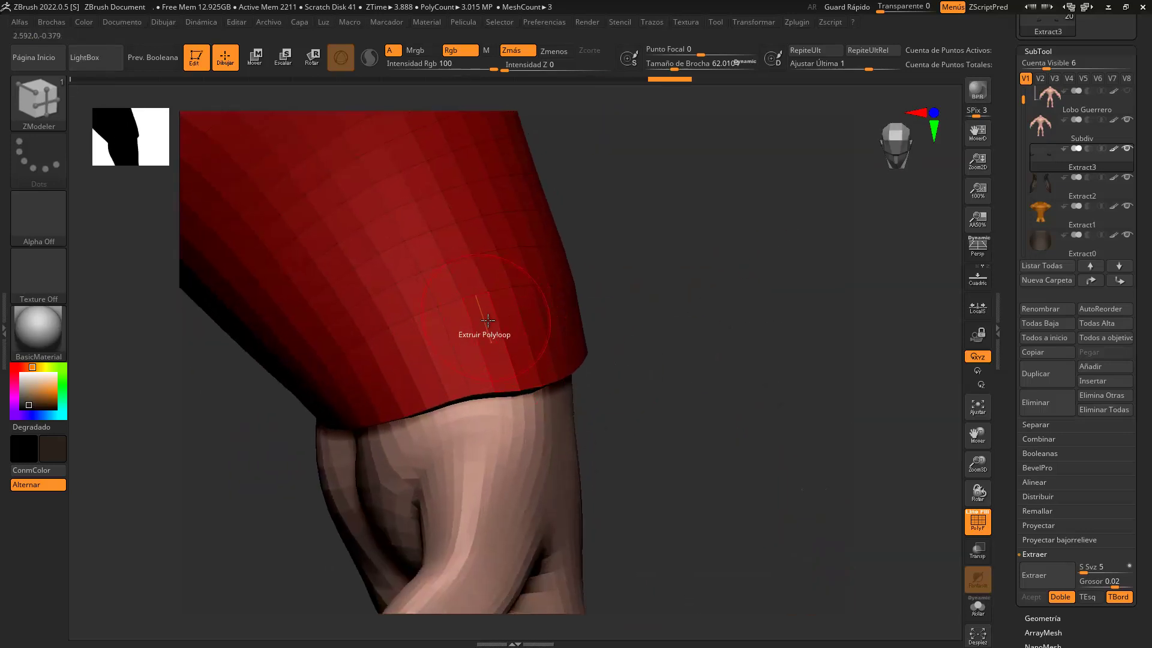
mouse_move(571, 327)
left_mouse_down()
mouse_move(622, 378)
mouse_move(599, 368)
mouse_move(659, 372)
left_mouse_up()
mouse_move(659, 372)
right_mouse_down()
mouse_move(473, 434)
mouse_move(414, 298)
mouse_move(382, 350)
mouse_move(447, 386)
mouse_move(592, 325)
right_mouse_up()
mouse_move(568, 283)
right_mouse_down()
mouse_move(574, 239)
mouse_move(570, 453)
right_mouse_up()
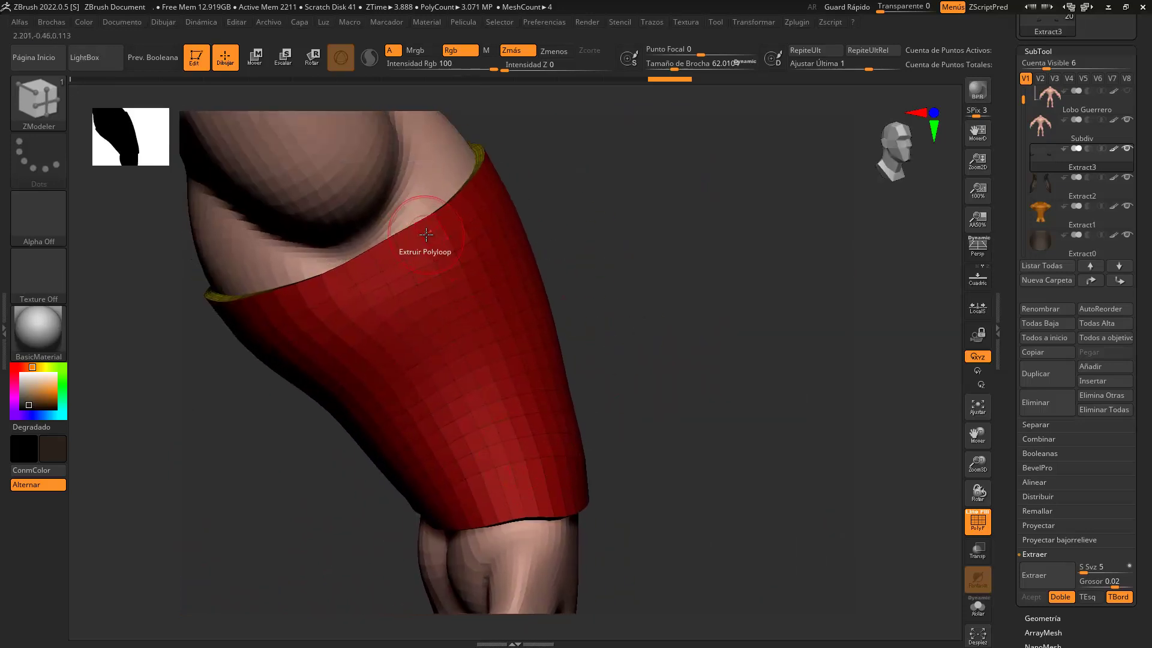
Step: Extrude the cuff's top and bottom rim polyloops outward with ZModeler's Extrude action
key("space")
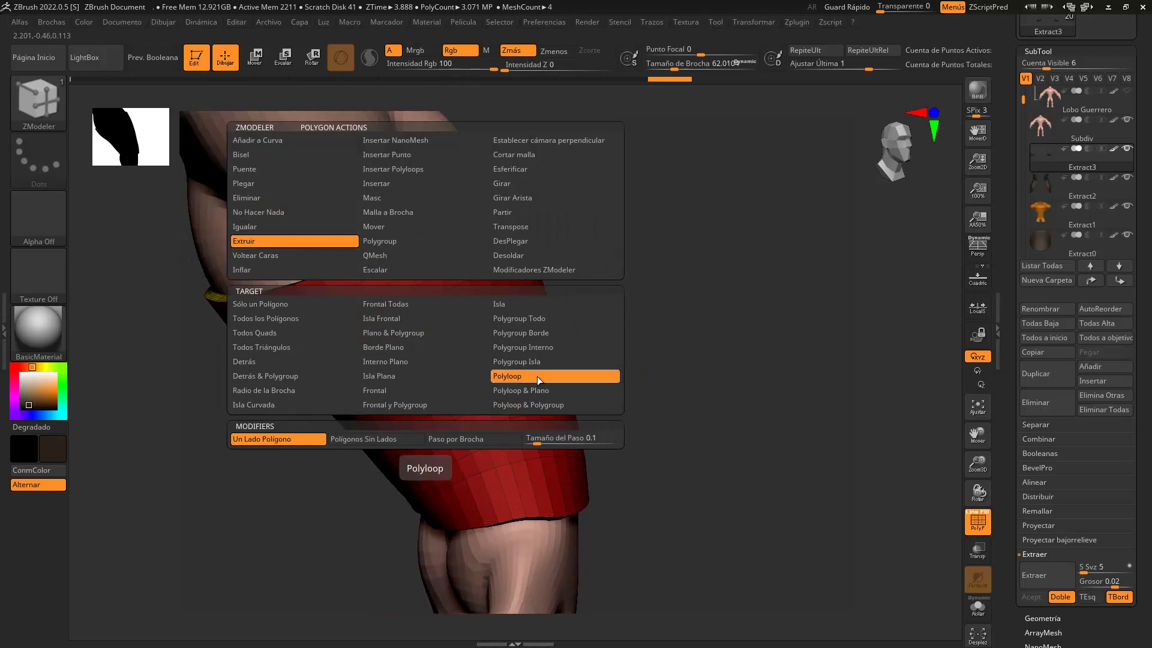
left_click(540, 376)
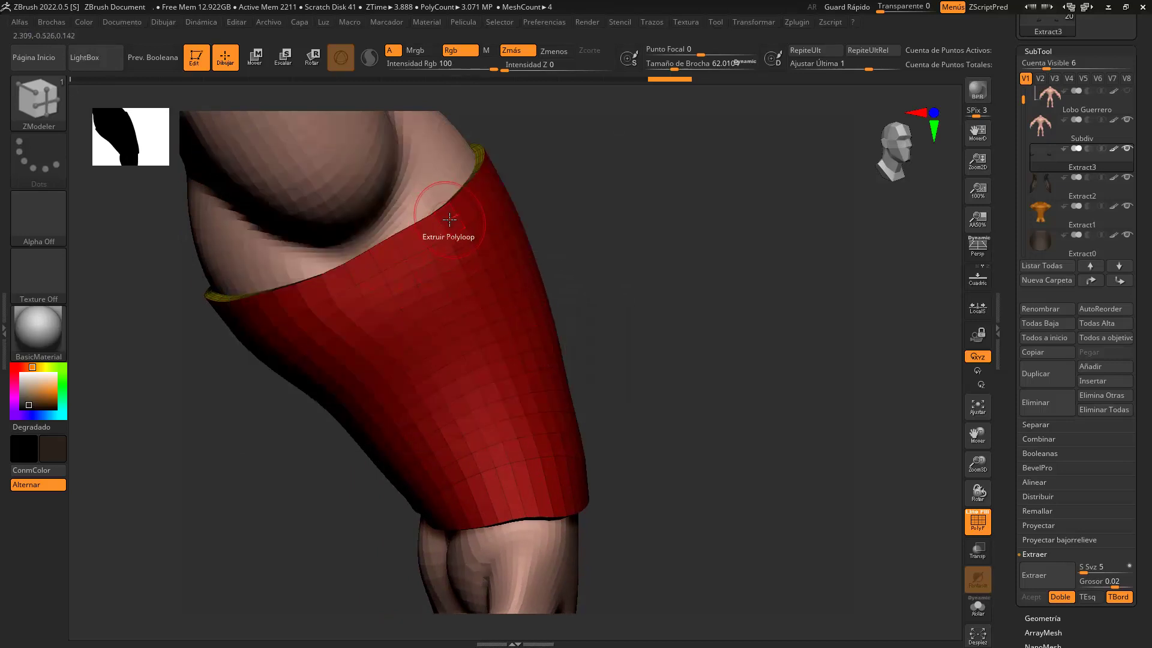
left_click_drag(450, 219, 468, 204)
mouse_move(603, 390)
left_mouse_down()
mouse_move(618, 360)
mouse_move(600, 306)
left_mouse_up()
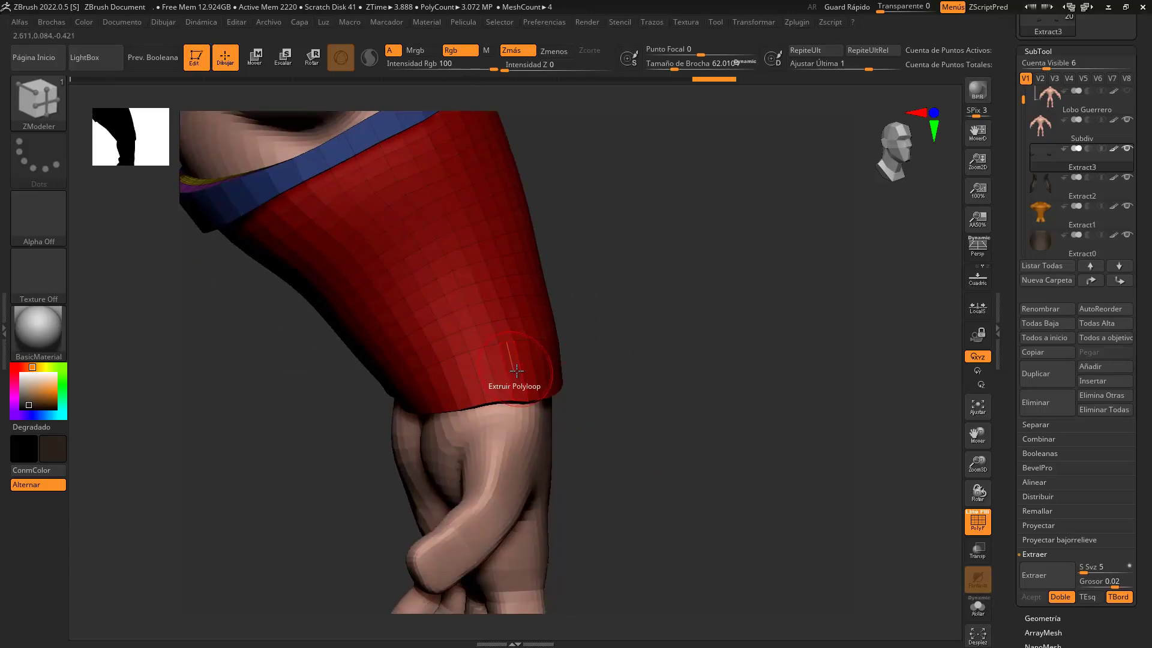
mouse_move(541, 366)
left_mouse_down()
mouse_move(663, 408)
mouse_move(650, 394)
mouse_move(649, 305)
left_mouse_up()
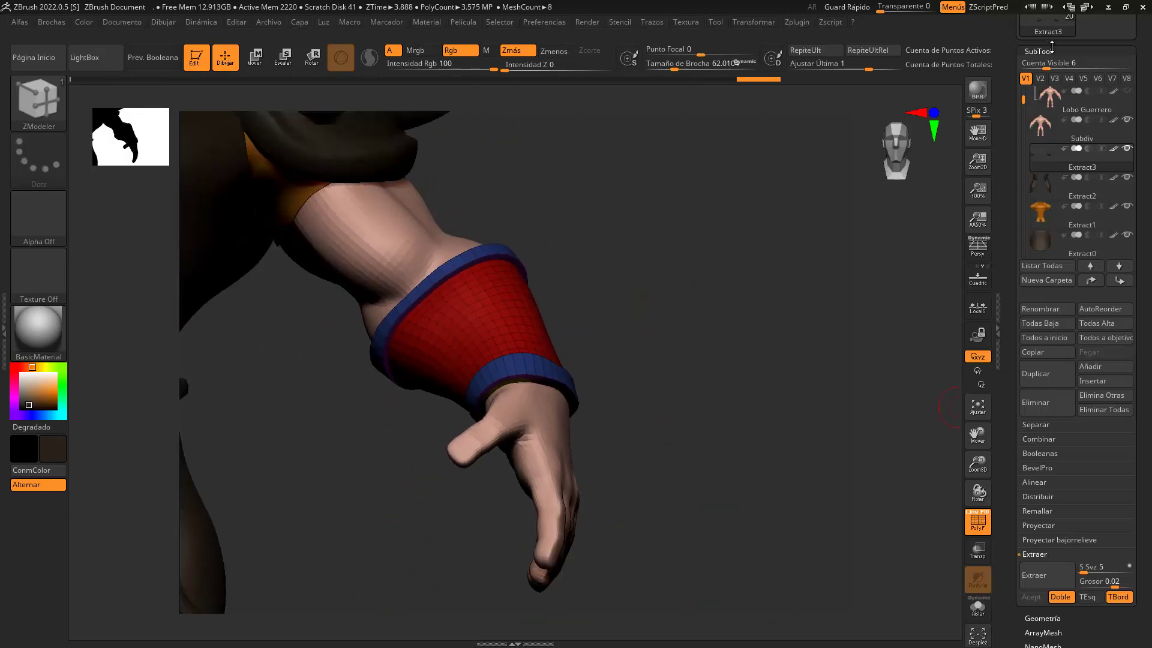
Step: Subdivide the cuff to level 4, hide the wireframe, and view the full character
left_click(1049, 51)
left_click(1038, 66)
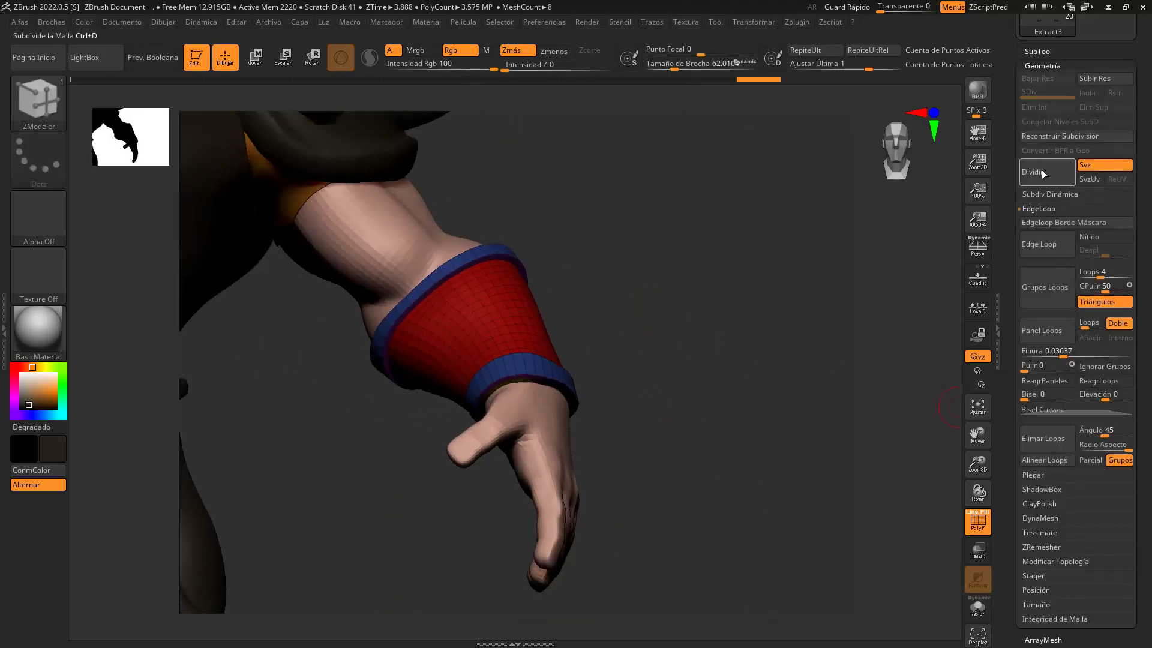
left_click(1044, 174)
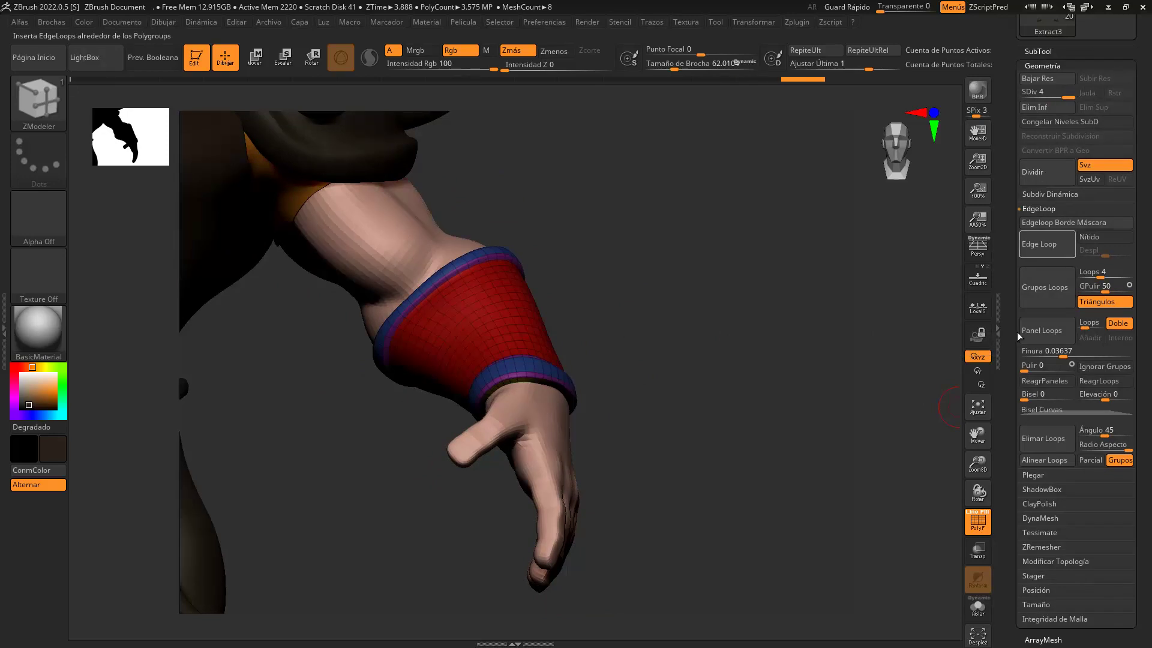
left_click(978, 522)
mouse_move(728, 404)
left_mouse_down()
mouse_move(628, 462)
mouse_move(702, 438)
mouse_move(642, 419)
mouse_move(571, 429)
mouse_move(639, 417)
mouse_move(610, 396)
mouse_move(624, 411)
mouse_move(641, 262)
left_mouse_up()
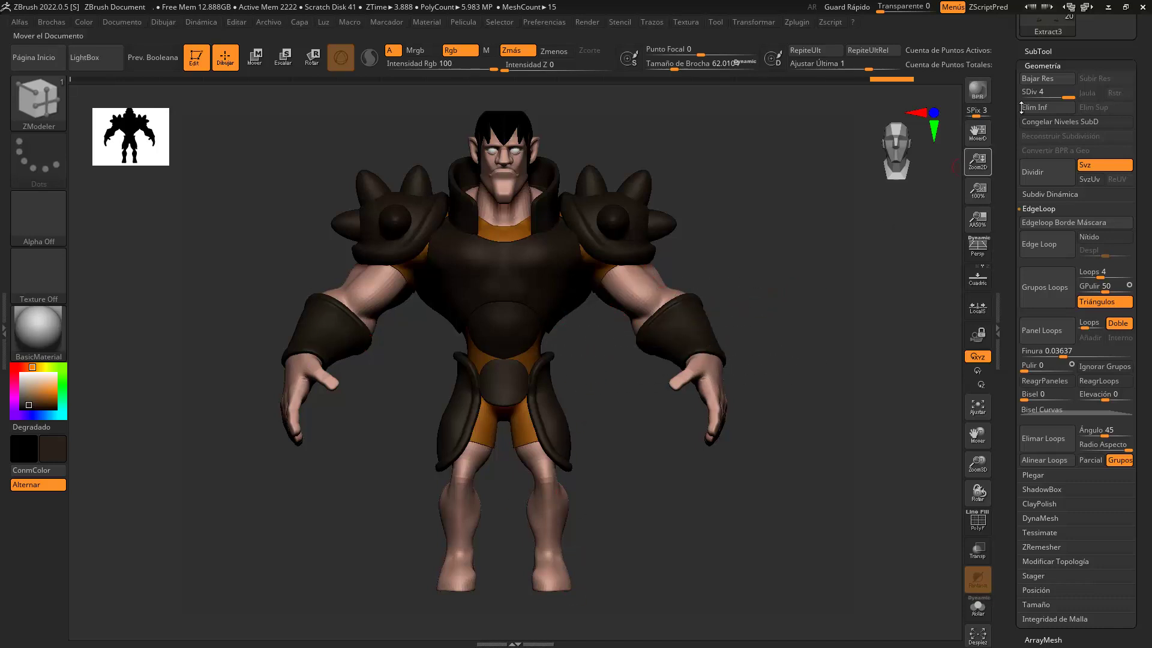
Step: Make the Subdiv body subtool active and raise it to subdivision level 5, reaching 8.033 MP
left_click(1051, 66)
left_click(1045, 51)
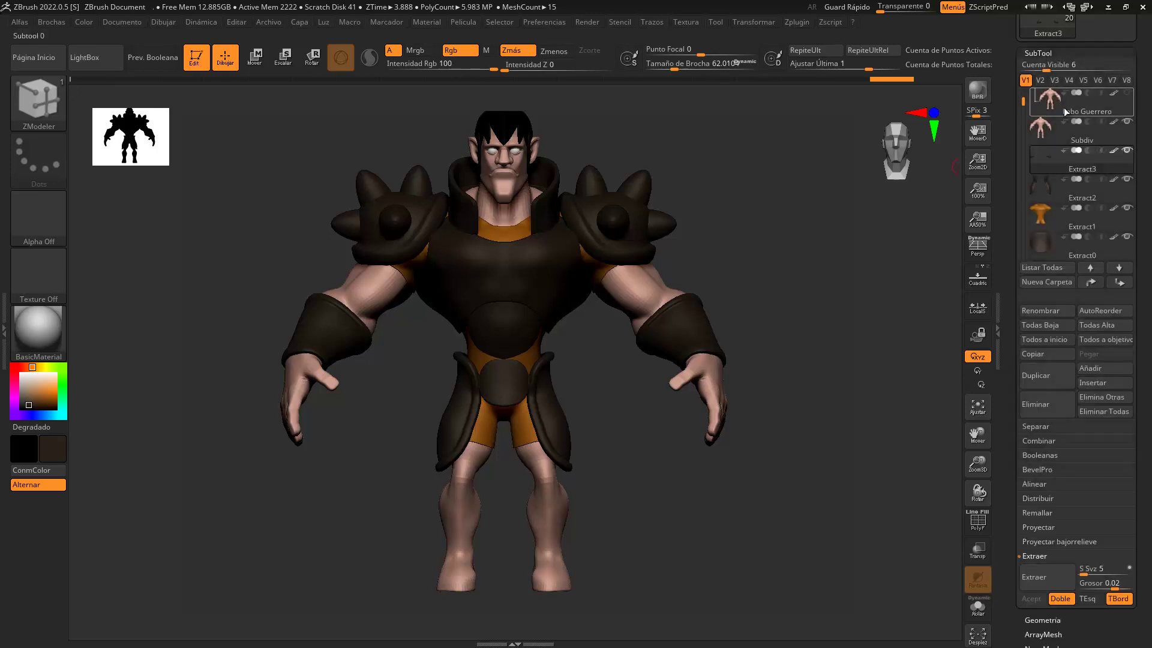
left_click(1043, 53)
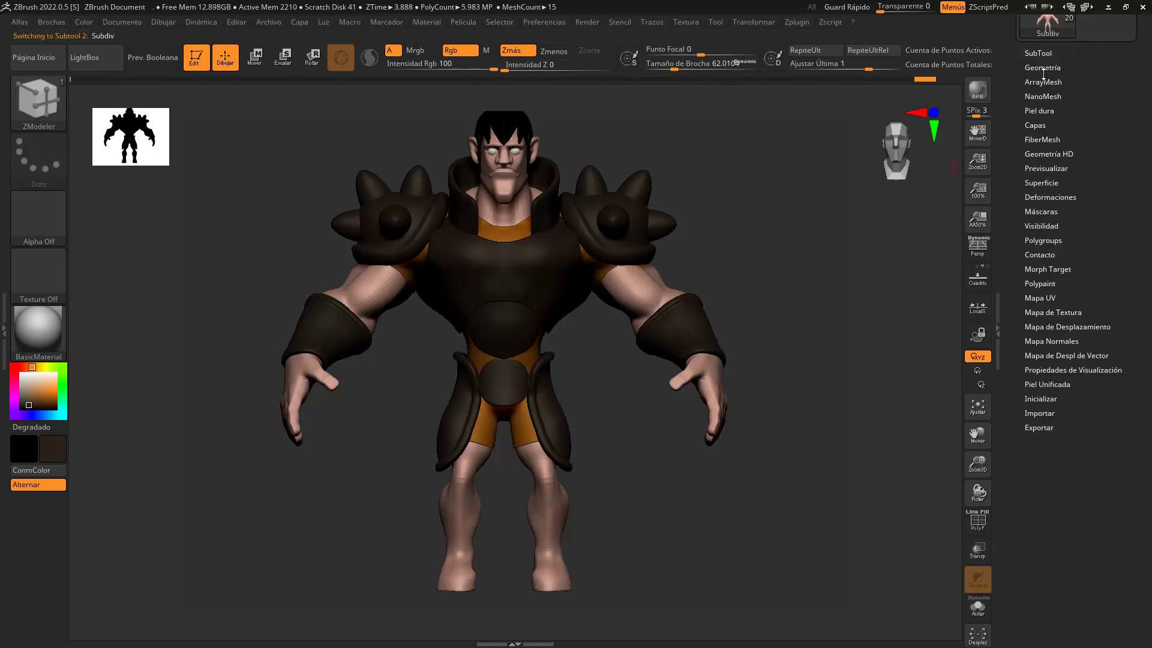
left_click_drag(1041, 96, 1074, 96)
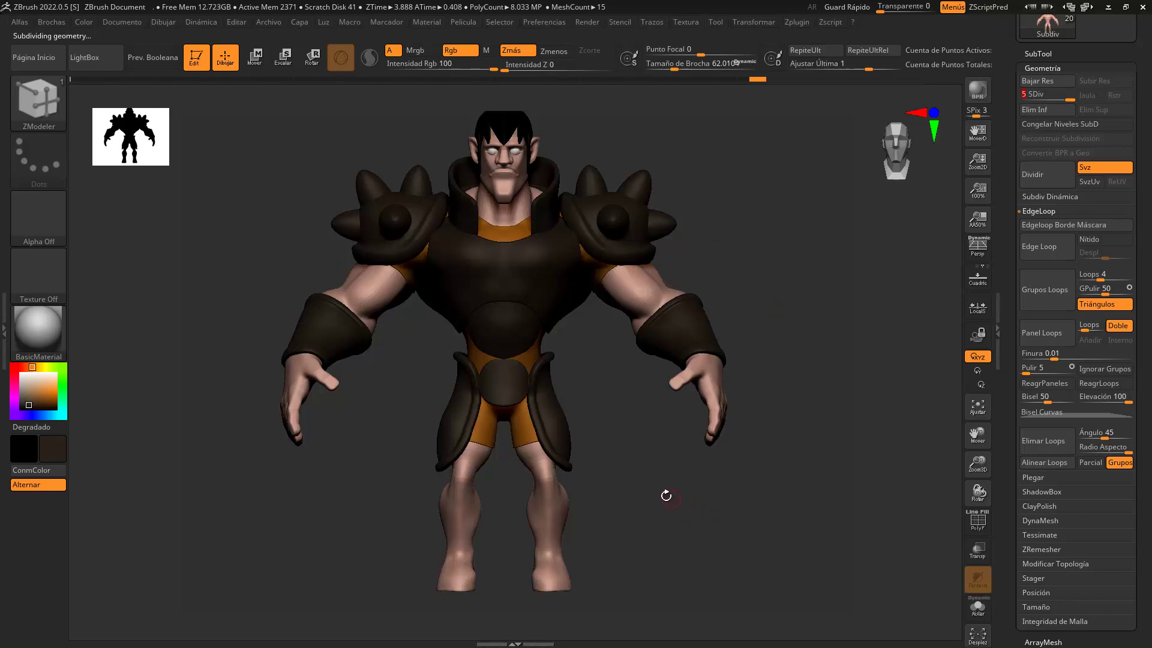
left_click_drag(669, 477, 669, 498)
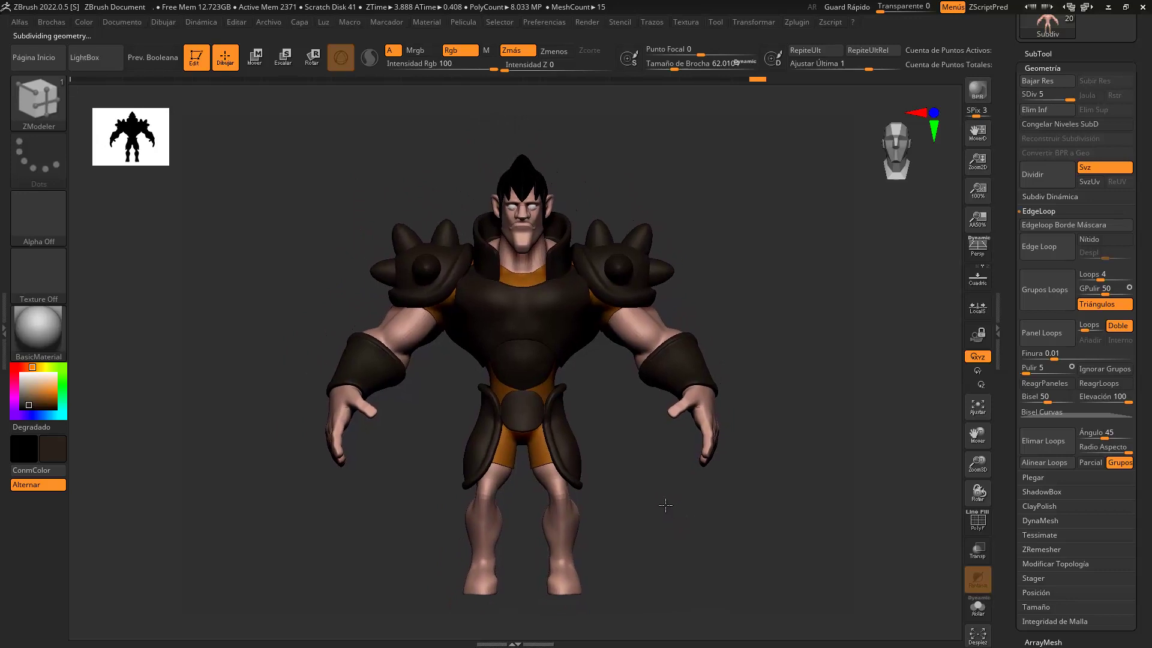